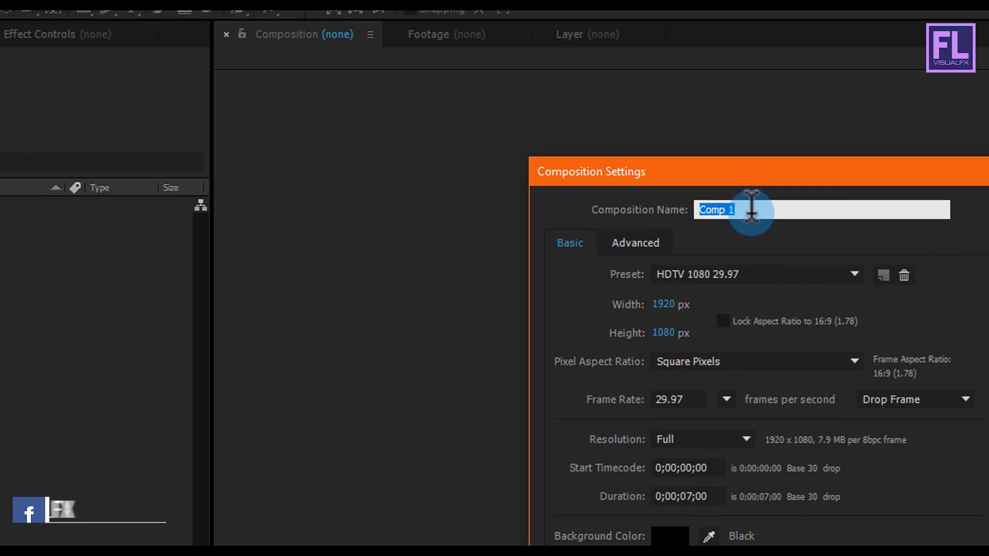
# Create a 1920 x 1080 composition named Logo Animation at 29.97 frames per second with a 7-second duration
pyautogui.write('Logo Animation')
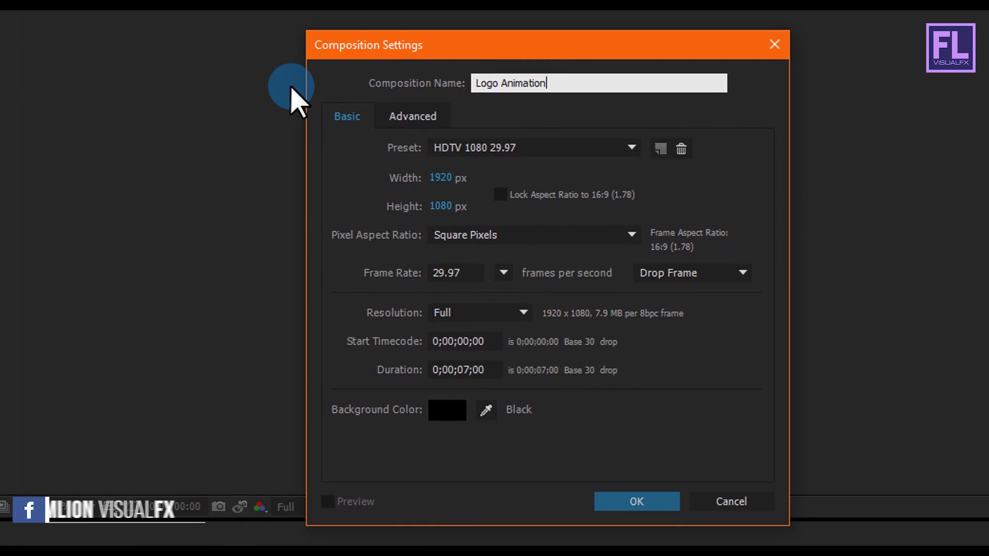
pyautogui.click(438, 177)
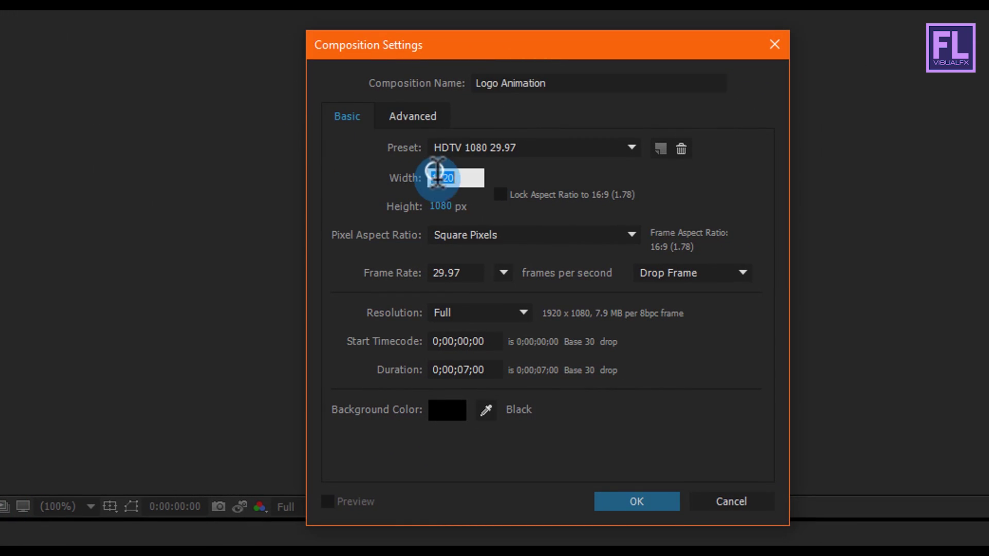
pyautogui.click(444, 208)
pyautogui.click(466, 272)
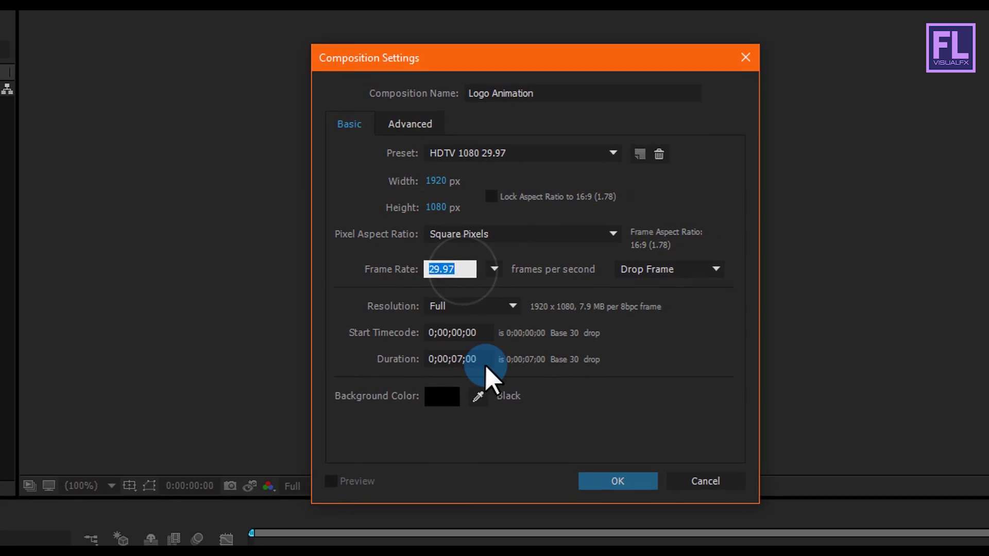
pyautogui.click(493, 371)
pyautogui.click(613, 387)
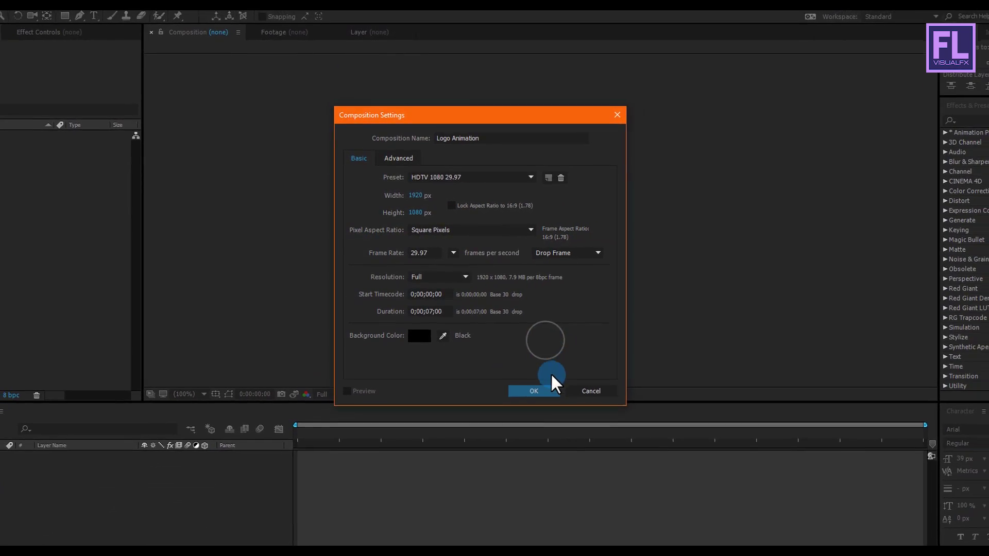
pyautogui.click(604, 458)
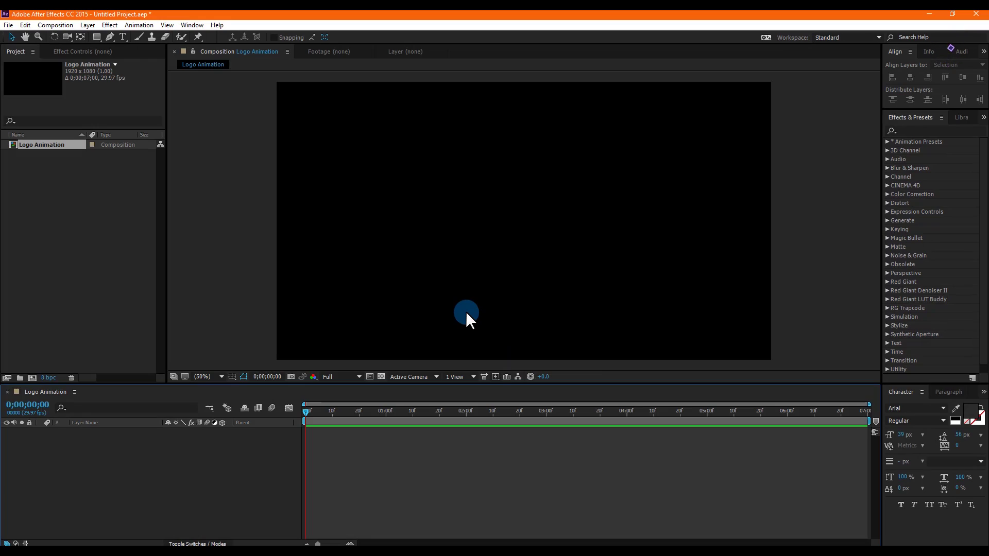
# Import the Arrow, Google Logo and Search Button images from the Project files folder into the project
pyautogui.click(81, 524)
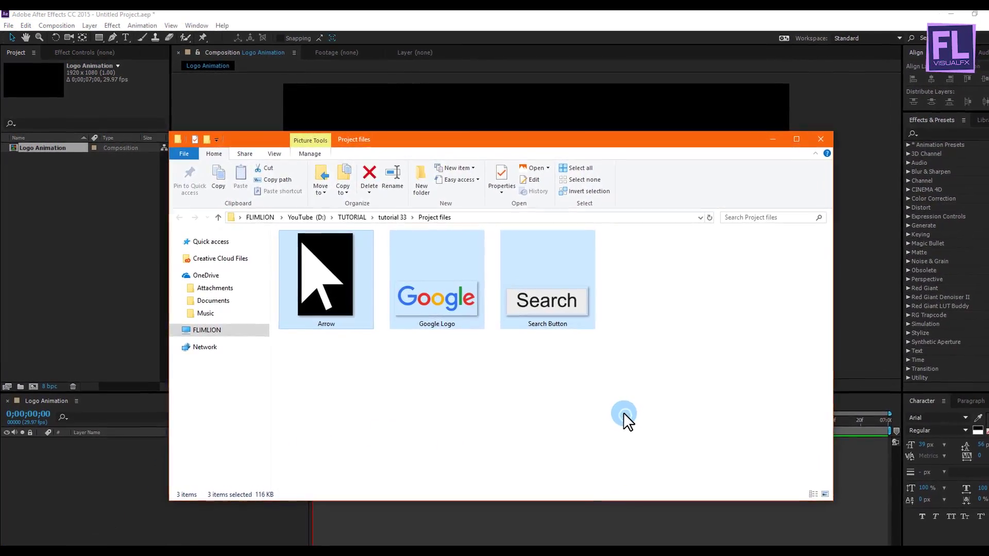
pyautogui.moveTo(623, 413); pyautogui.dragTo(97, 235)
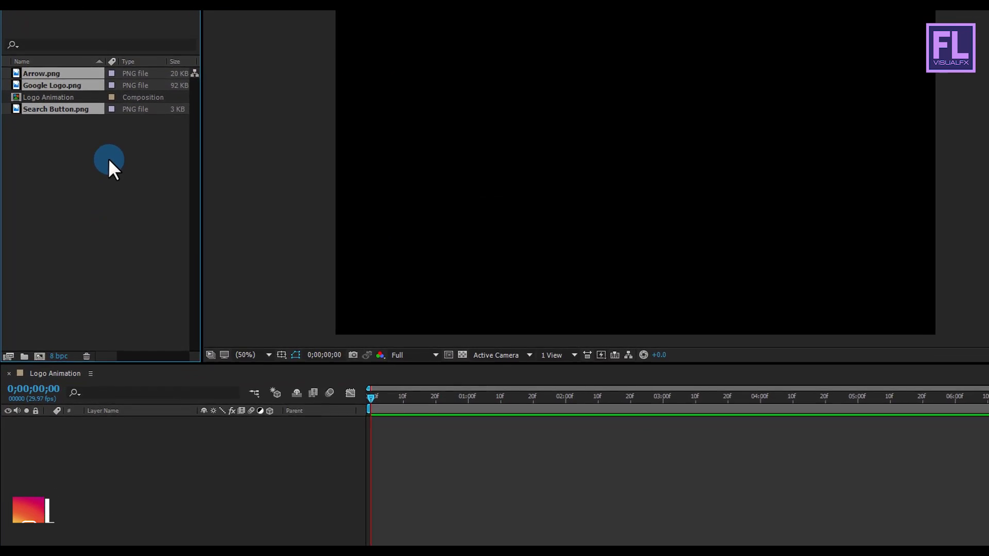
pyautogui.click(101, 217)
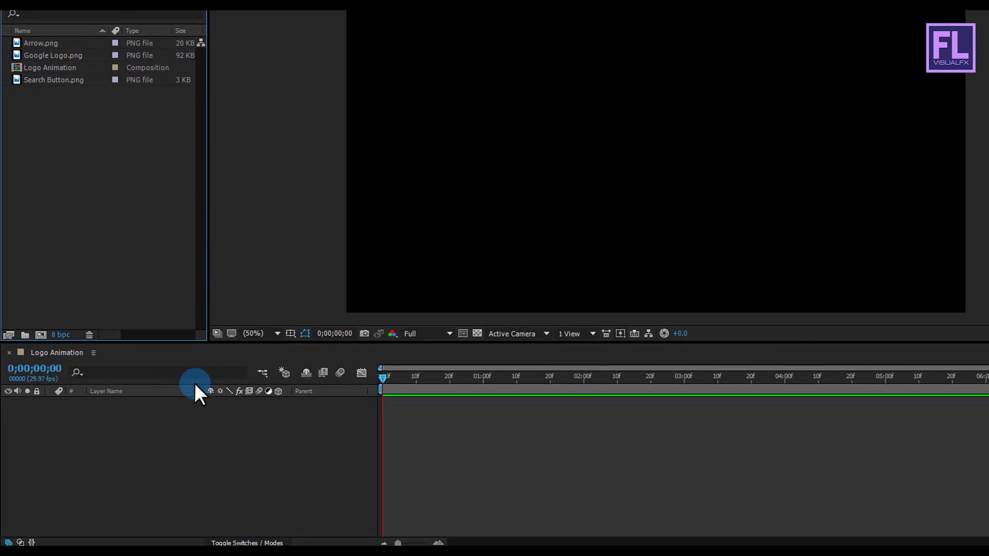
# Add a white (FFFFFF) 1920 x 1080 solid named BG to the Logo Animation composition
pyautogui.rightClick(119, 435)
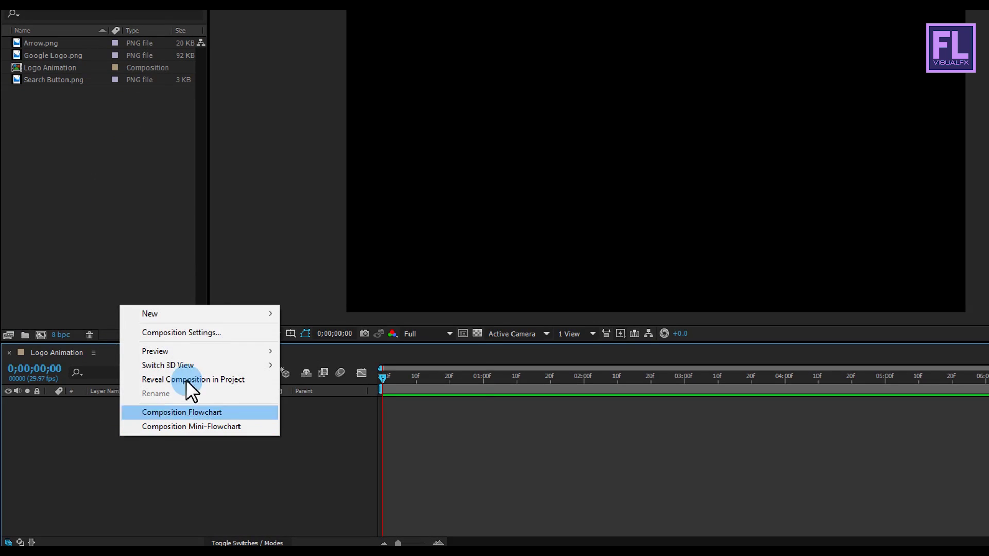
pyautogui.moveTo(190, 318)
pyautogui.click(305, 345)
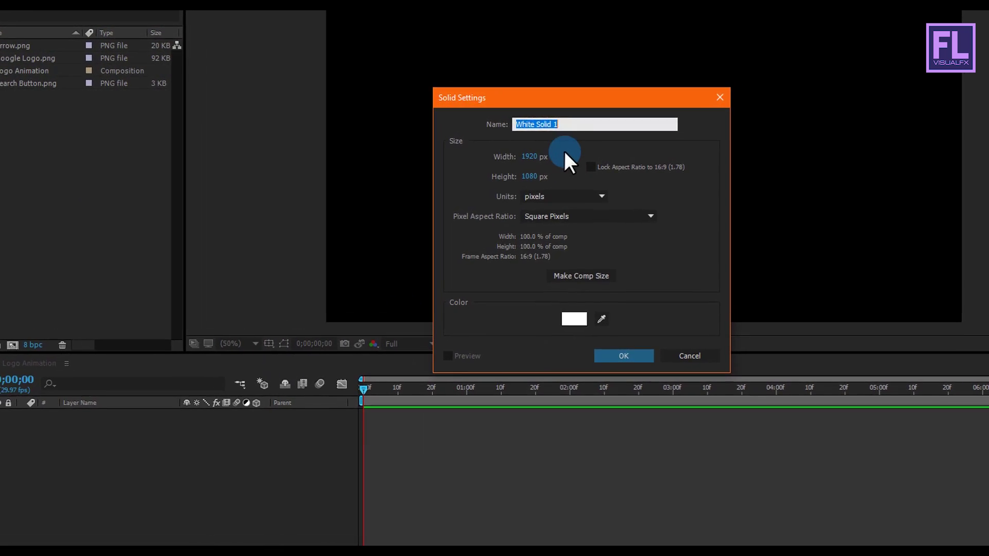
pyautogui.write('B')
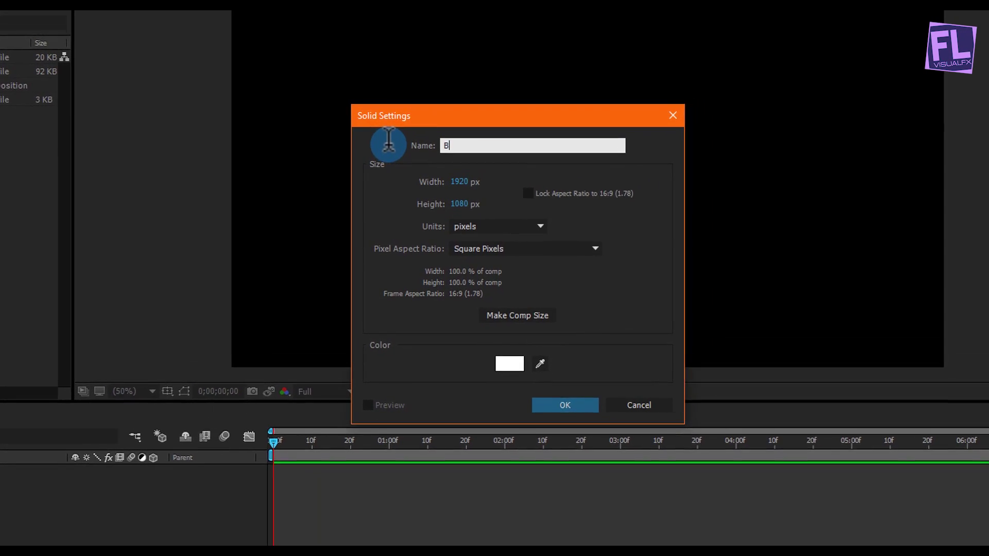
pyautogui.write('G')
pyautogui.click(514, 360)
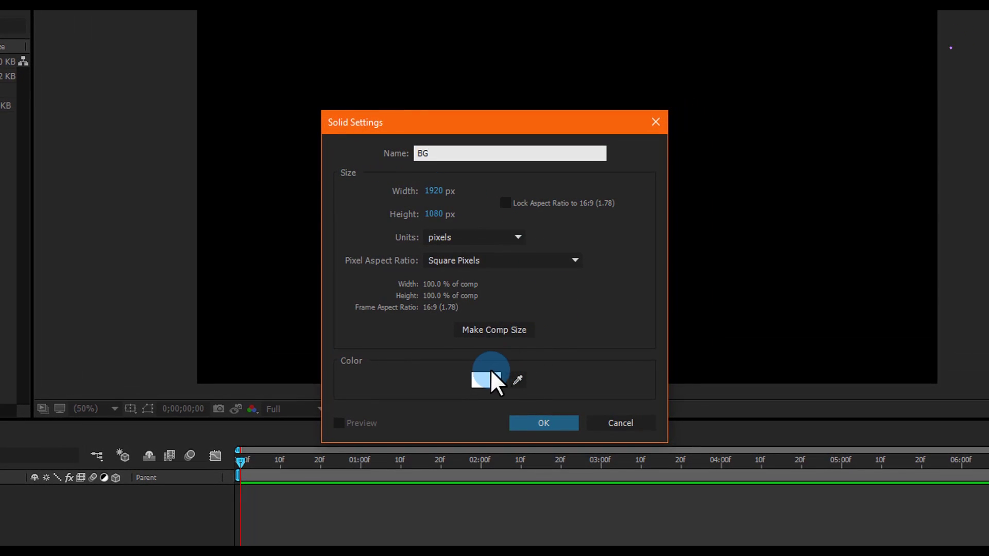
pyautogui.moveTo(486, 380); pyautogui.dragTo(243, 172)
pyautogui.click(666, 221)
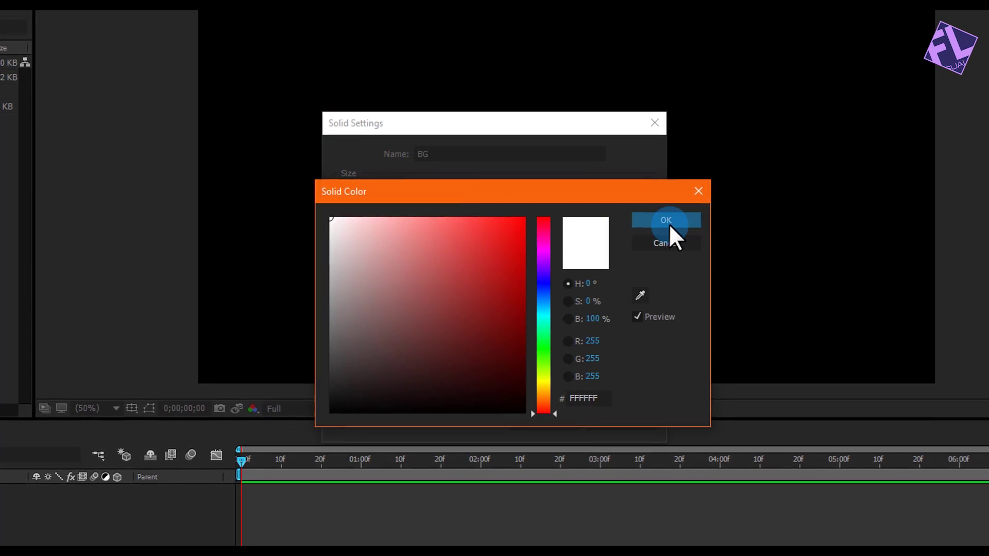
pyautogui.click(540, 420)
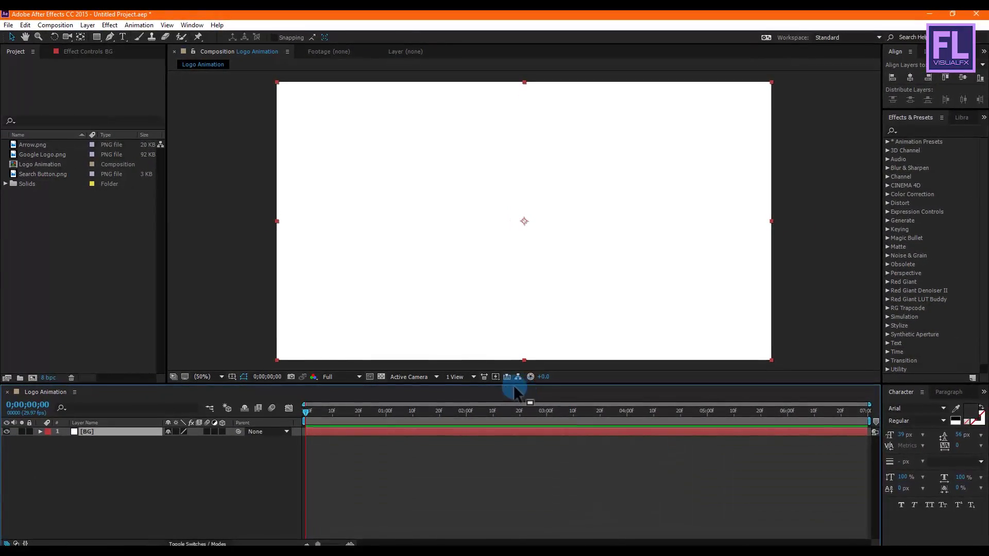
# Add Google Logo.png to the composition as a layer above BG
pyautogui.click(93, 247)
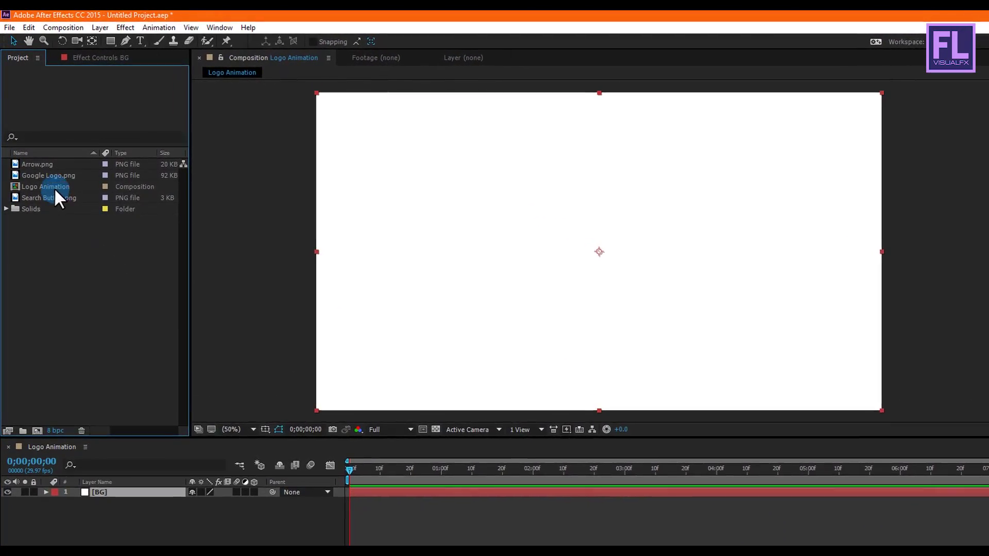
pyautogui.moveTo(45, 175); pyautogui.dragTo(59, 178)
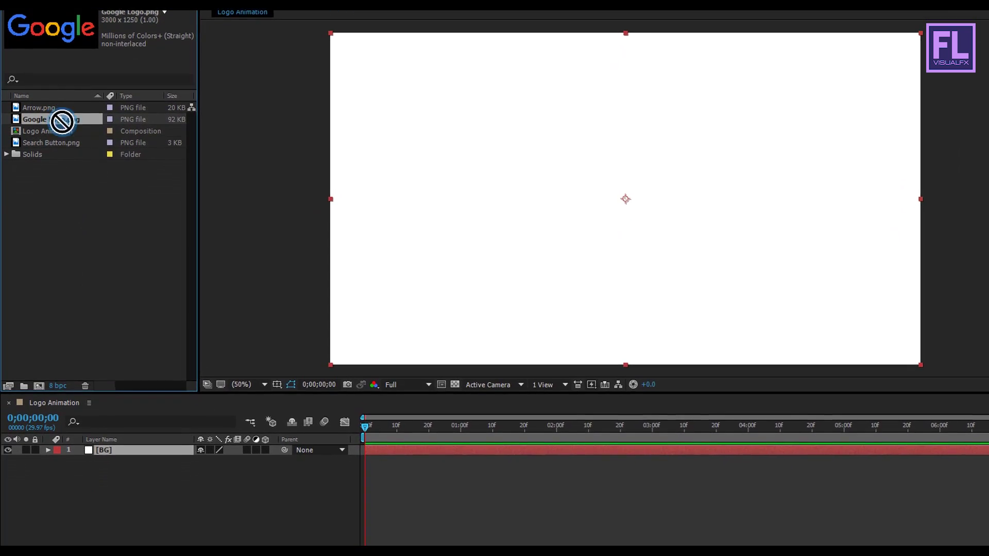
pyautogui.moveTo(62, 121); pyautogui.dragTo(139, 449)
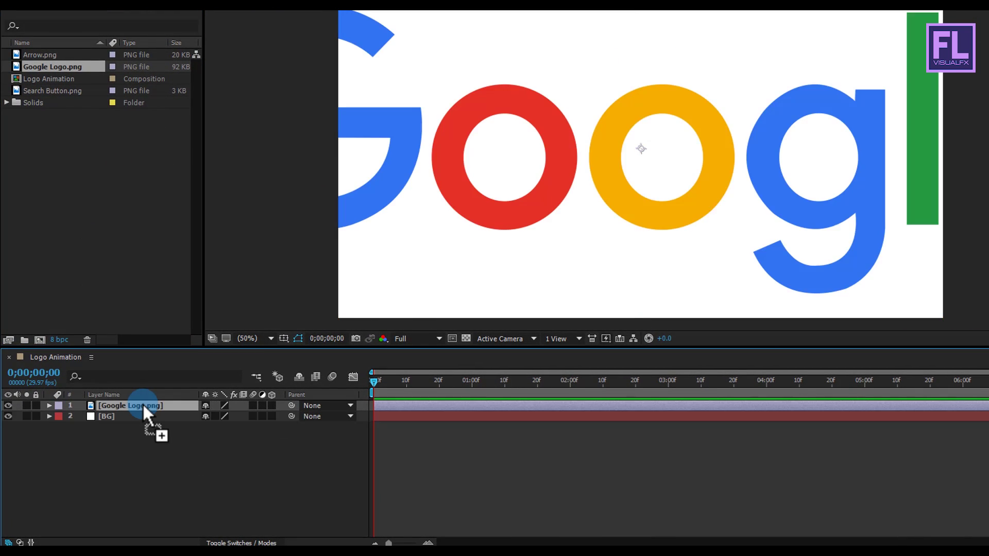
# Scale the Google Logo layer down to 19%
pyautogui.press('s')
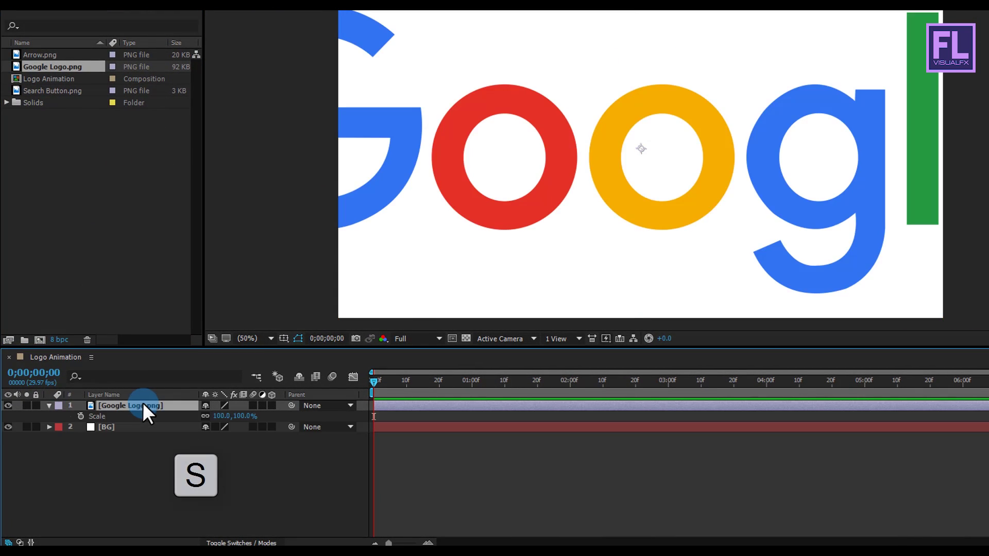
pyautogui.moveTo(221, 416); pyautogui.dragTo(174, 424)
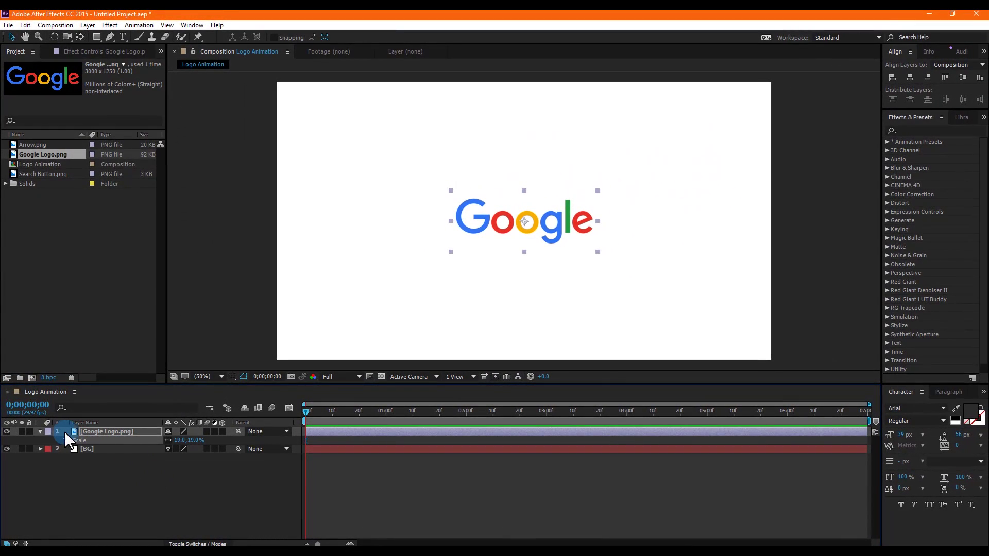
pyautogui.click(40, 432)
# Move the Google logo straight up to sit slightly above the centre of the composition
pyautogui.click(102, 433)
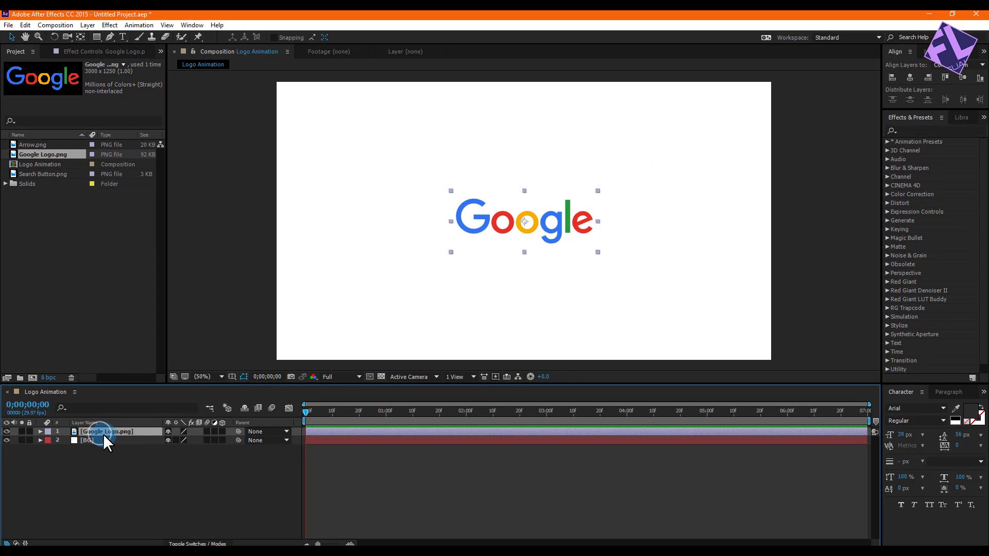
pyautogui.moveTo(540, 227); pyautogui.dragTo(551, 211)
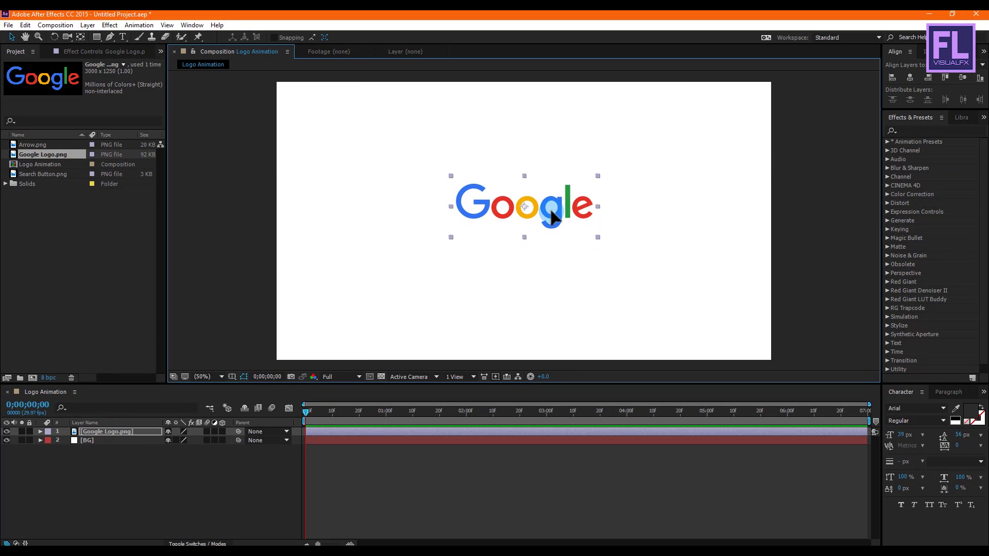
pyautogui.moveTo(552, 211); pyautogui.dragTo(551, 206)
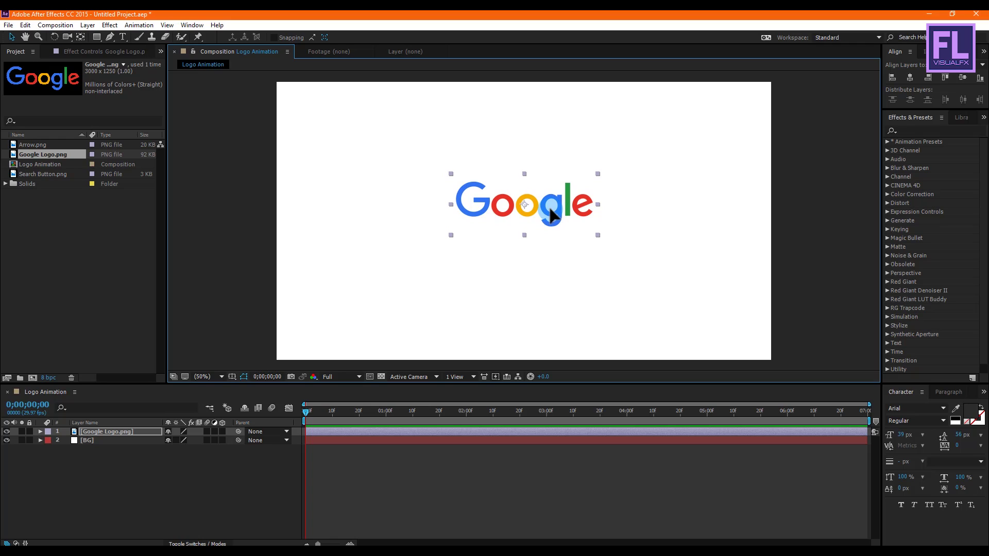
# With no layer selected, activate the Rectangle tool and set its stroke to None
pyautogui.click(150, 471)
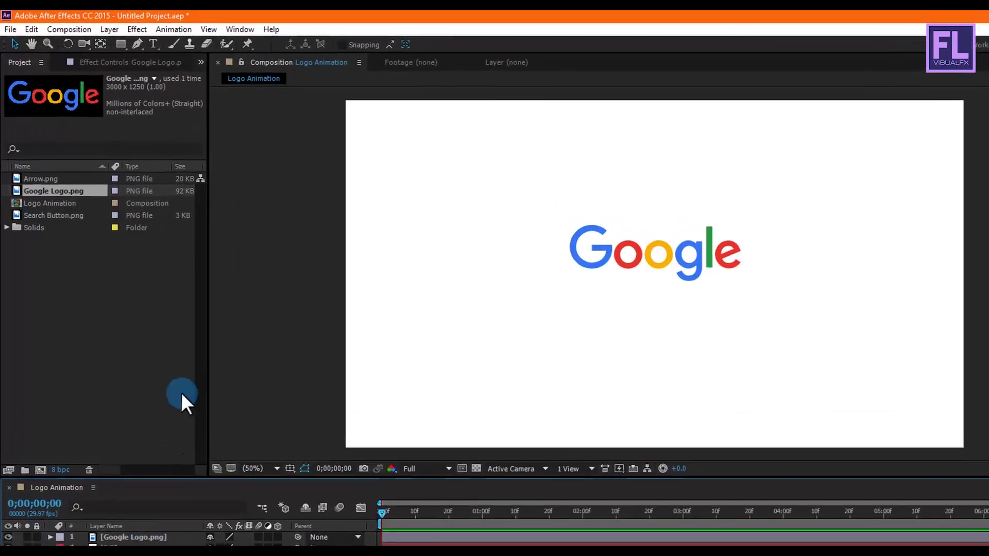
pyautogui.click(121, 44)
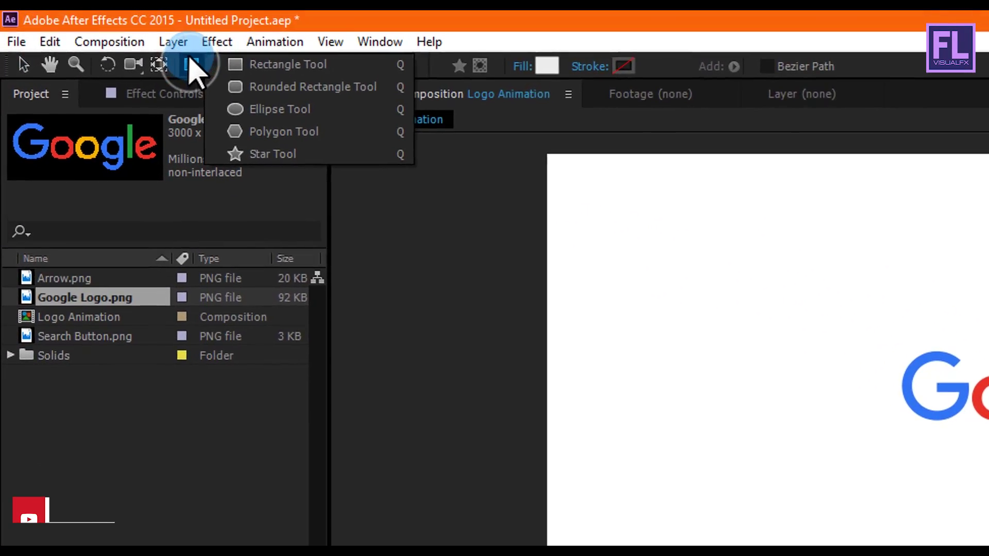
pyautogui.click(242, 65)
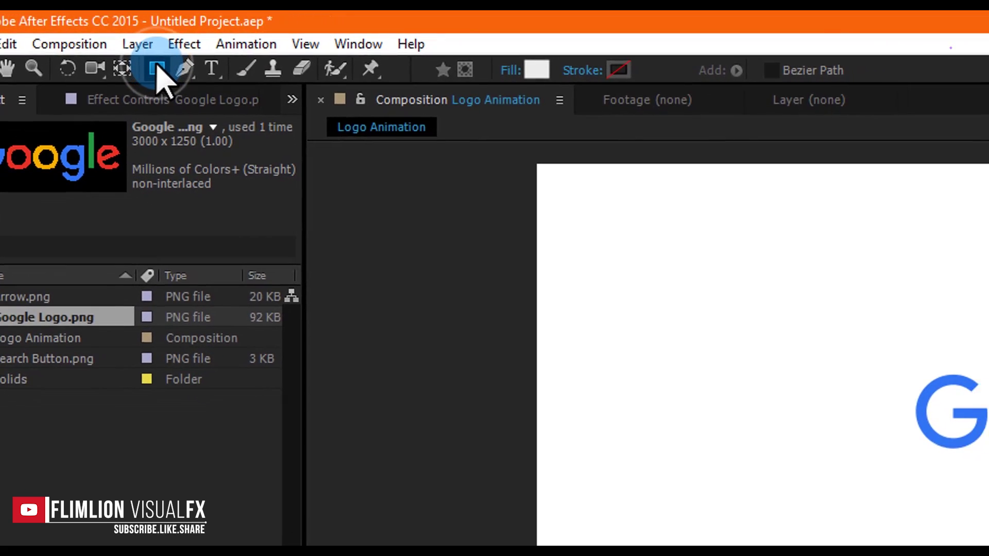
pyautogui.click(319, 56)
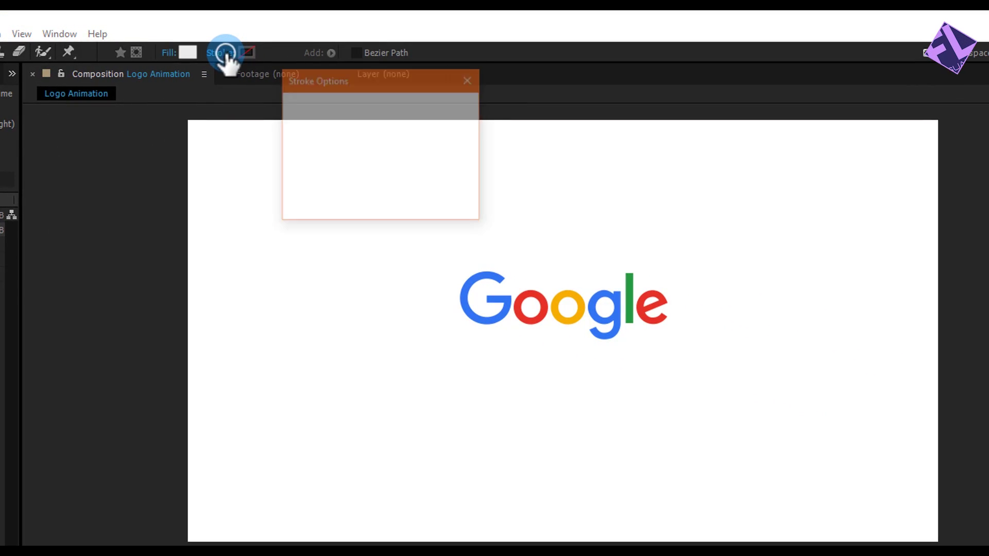
pyautogui.click(368, 204)
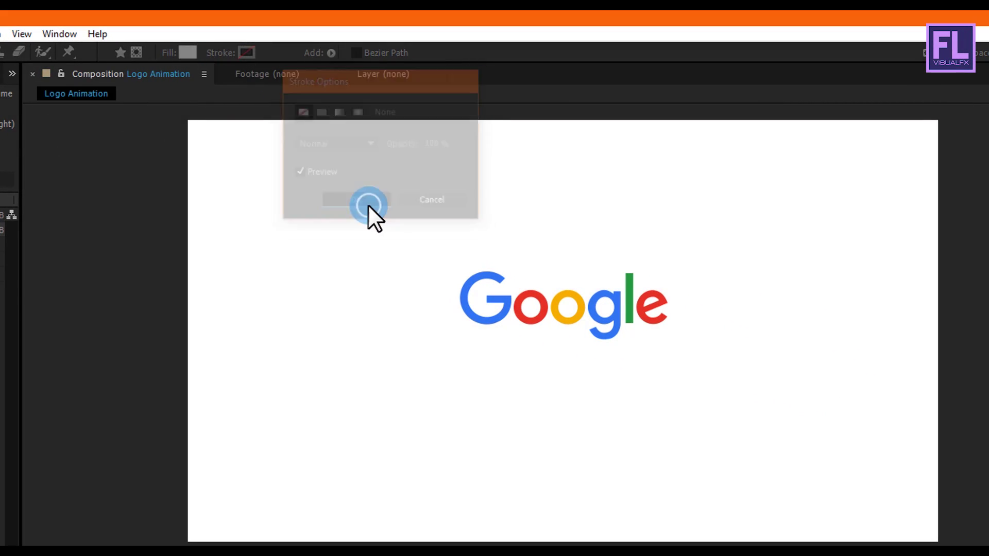
# Set the shape fill to light grey (RGB 233, 233, 233) and draw a wide, thin search-bar rectangle just below the Google logo
pyautogui.click(186, 52)
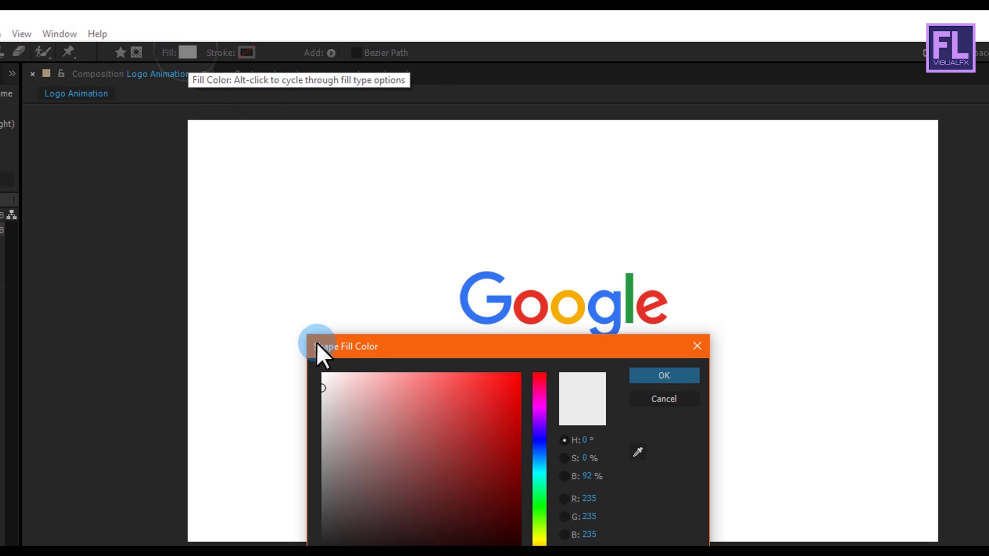
pyautogui.click(321, 385)
pyautogui.click(323, 390)
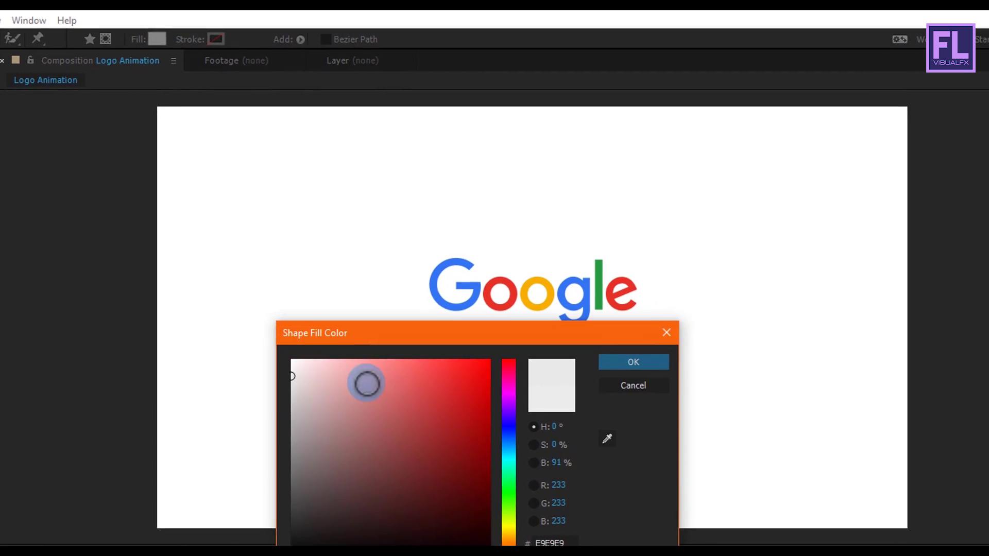
pyautogui.click(633, 362)
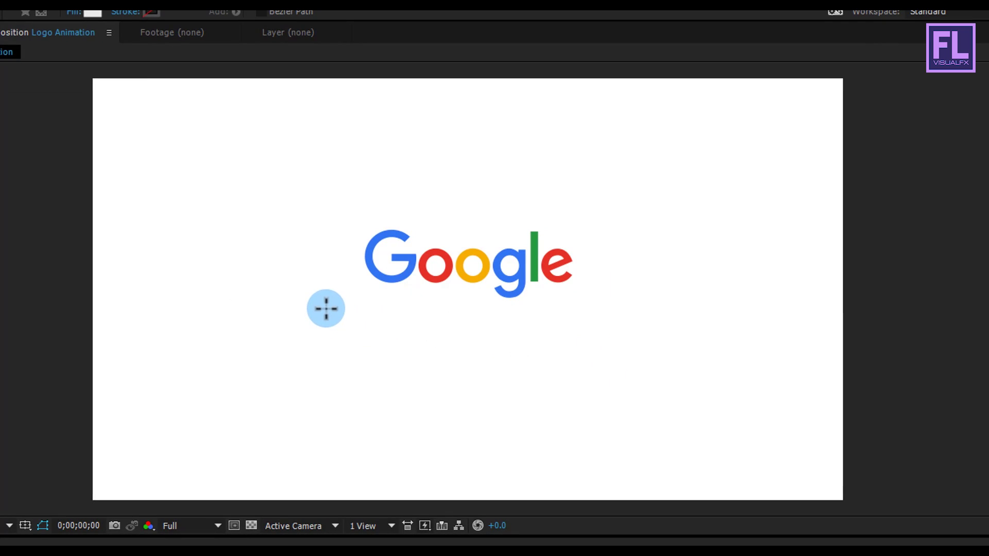
pyautogui.moveTo(318, 305); pyautogui.dragTo(610, 329)
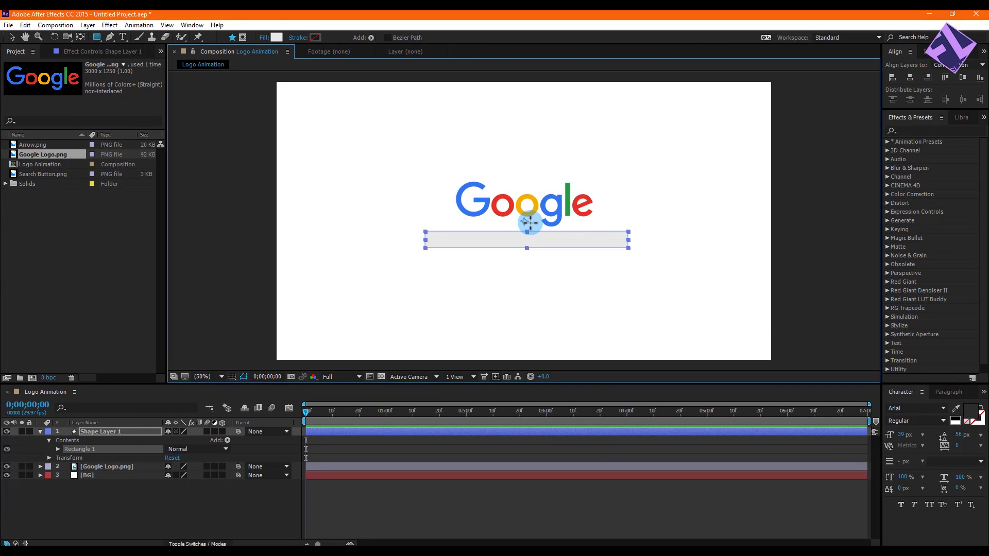
# Move Shape Layer 1's anchor point to the centre of the grey rectangle with the Pan Behind tool, keeping the layer selected
pyautogui.scroll(2, 529, 223)
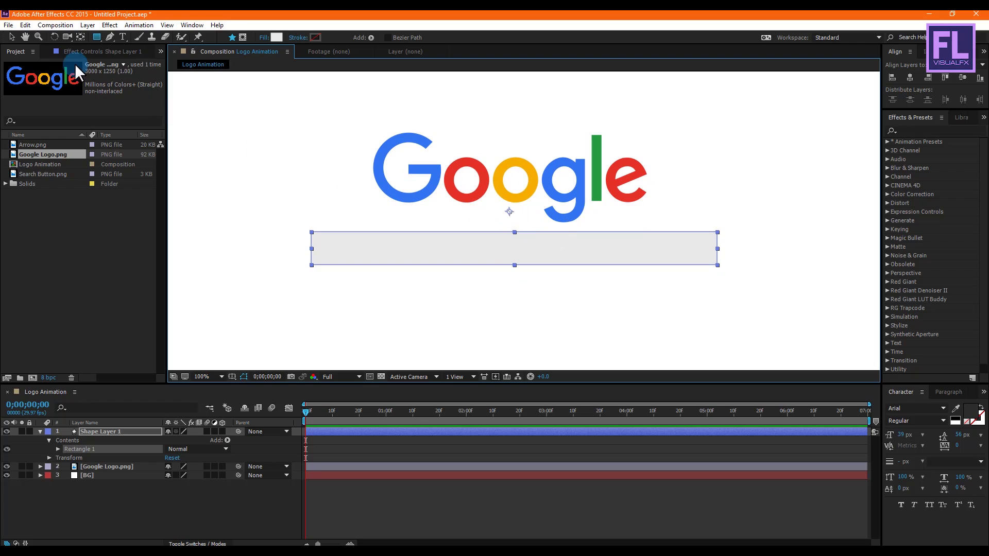
pyautogui.click(80, 36)
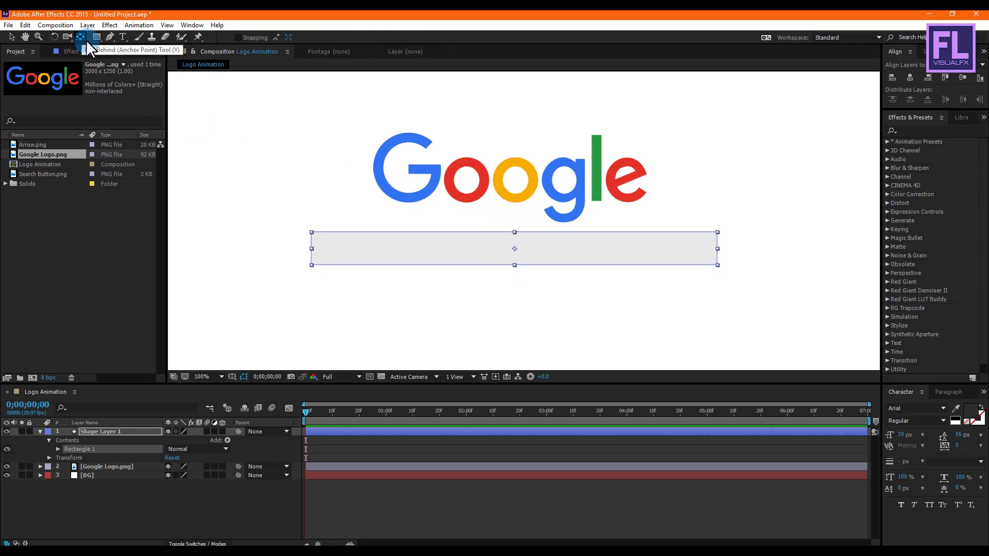
pyautogui.click(115, 409)
pyautogui.click(110, 432)
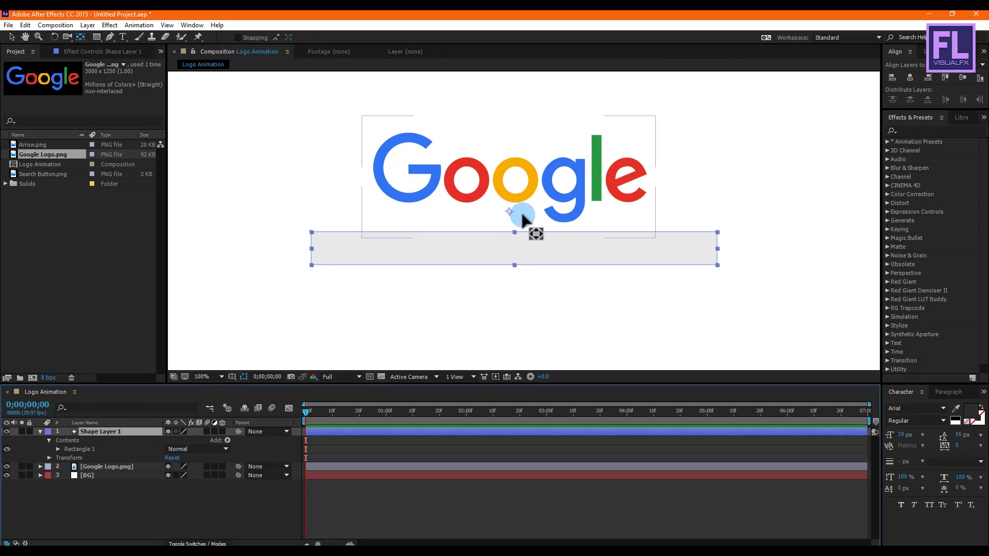
pyautogui.moveTo(509, 213); pyautogui.dragTo(515, 237)
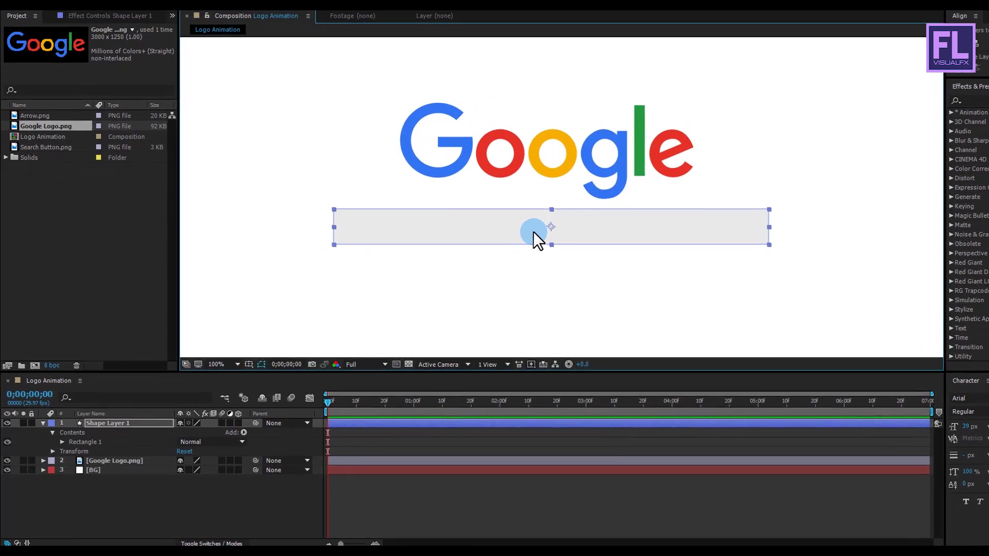
pyautogui.click(105, 424)
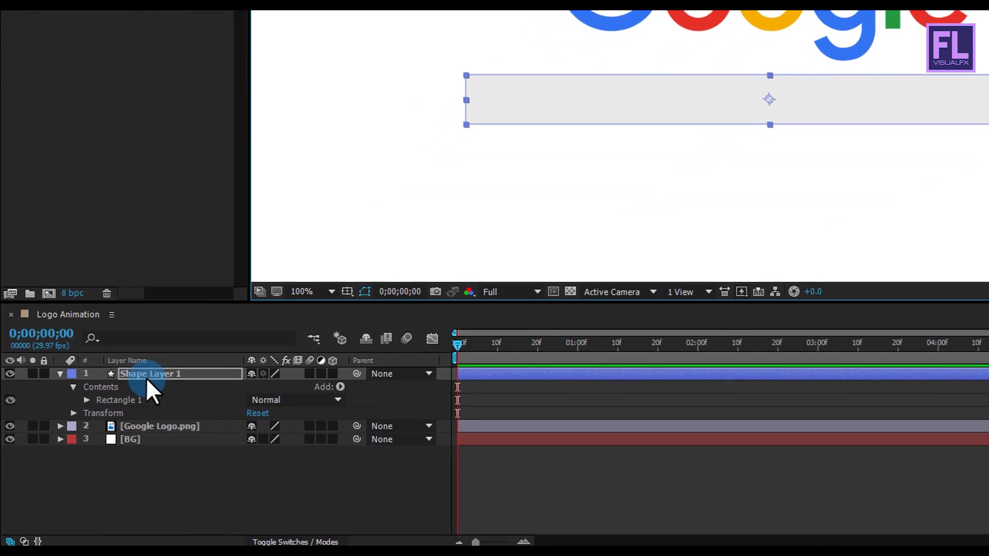
# Add Round Corners to Shape Layer 1 and set the radius to 29 so the search bar has rounded ends
pyautogui.click(60, 374)
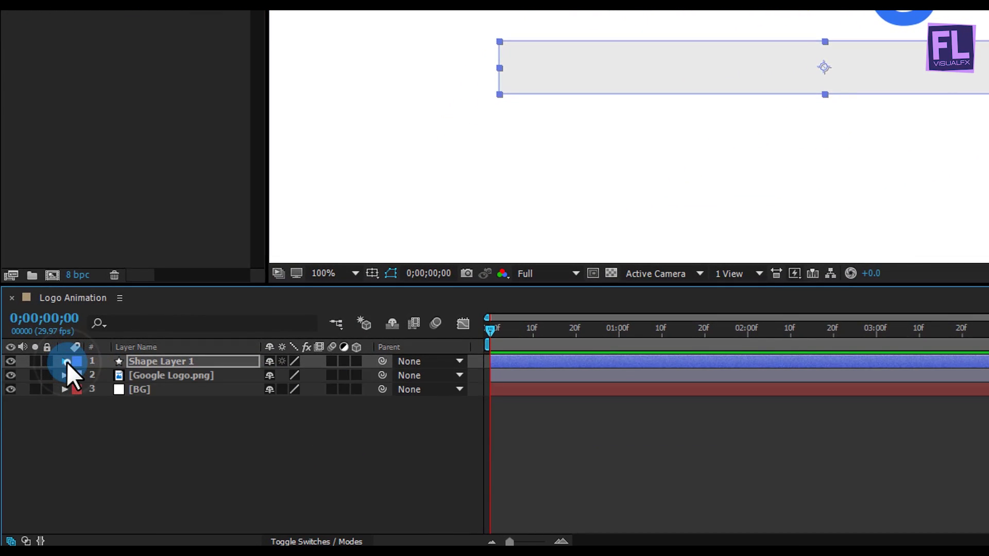
pyautogui.click(65, 362)
pyautogui.click(364, 375)
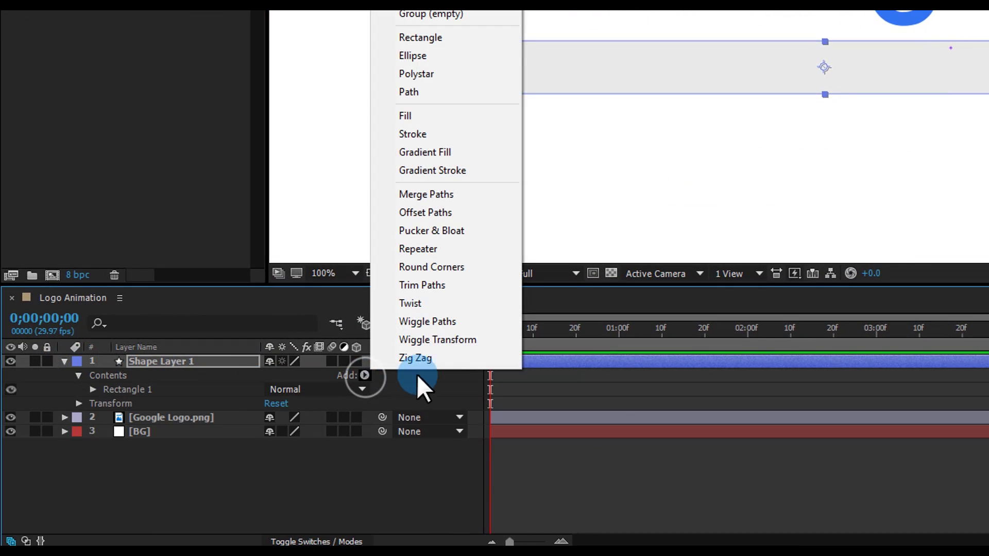
pyautogui.click(426, 266)
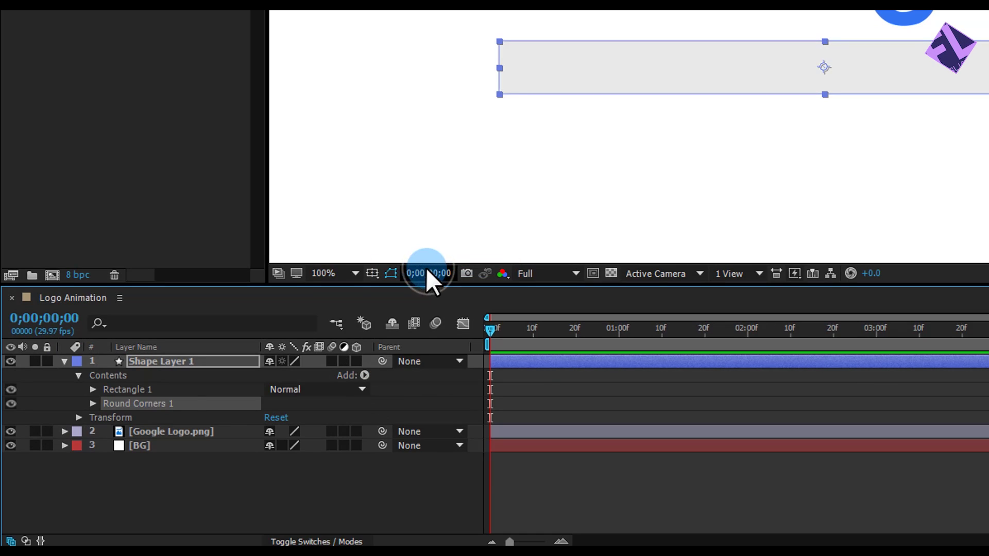
pyautogui.click(92, 404)
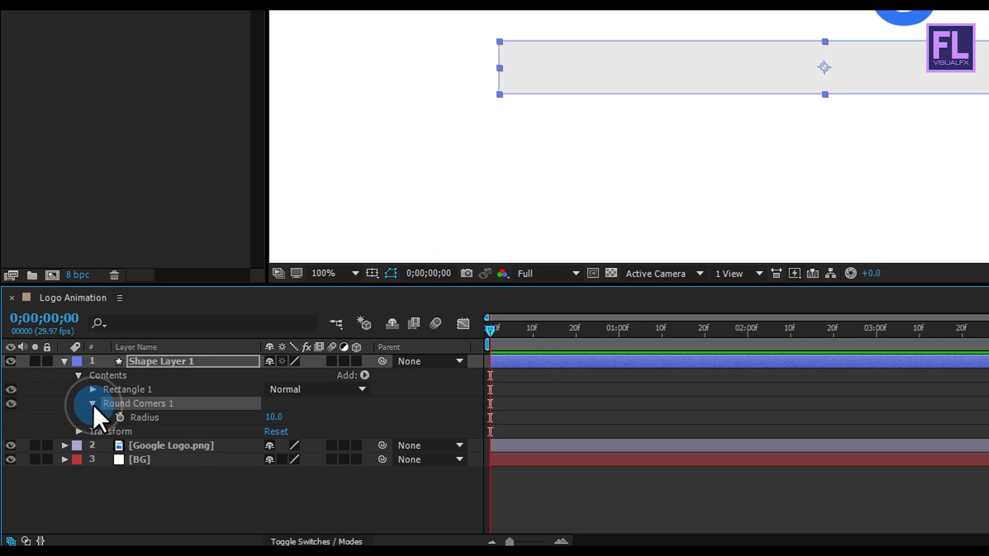
pyautogui.moveTo(276, 417); pyautogui.dragTo(296, 426)
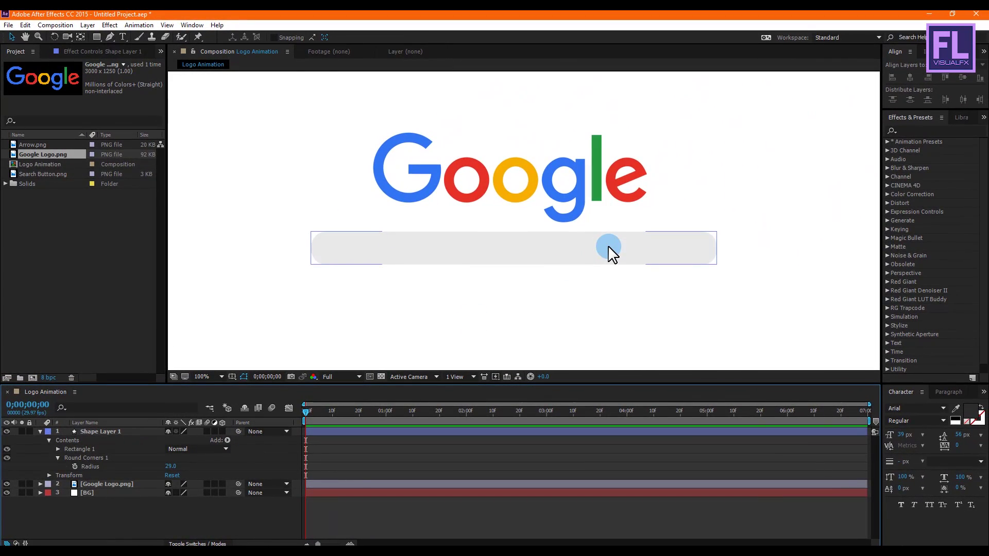
pyautogui.click(633, 286)
pyautogui.scroll(-2, 631, 284)
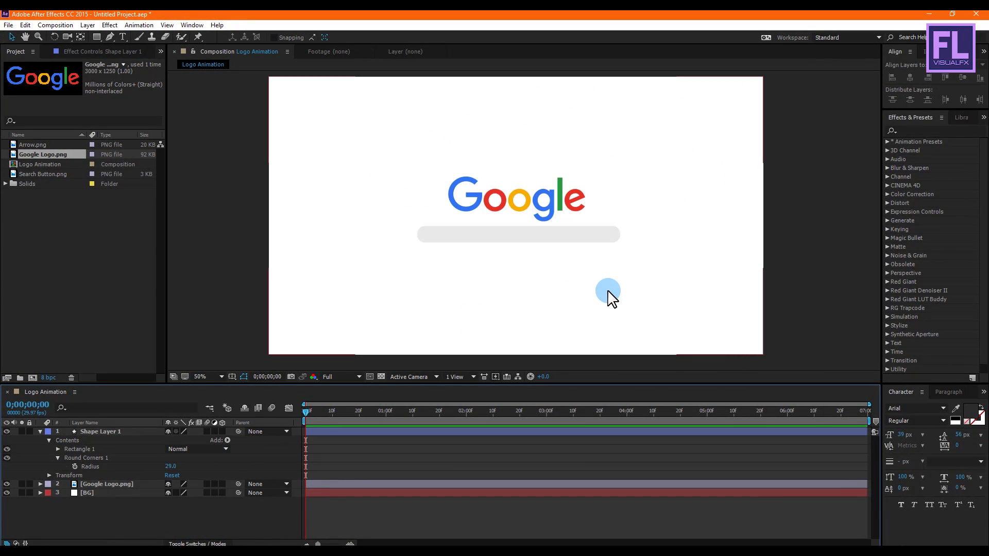
pyautogui.click(40, 431)
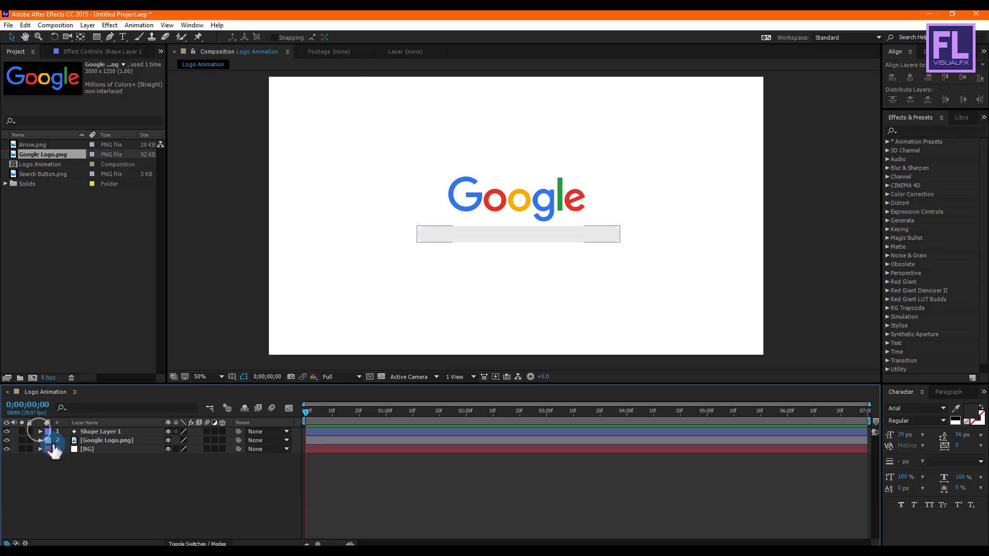
# Add Search Button.png as the top layer of the composition and place it centred just below the grey search bar
pyautogui.click(36, 172)
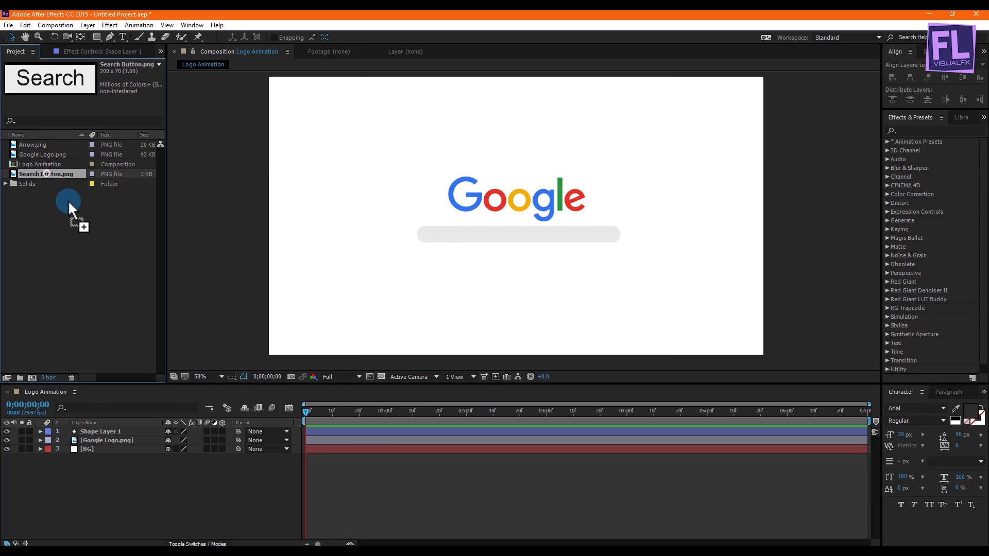
pyautogui.moveTo(109, 421); pyautogui.dragTo(108, 426)
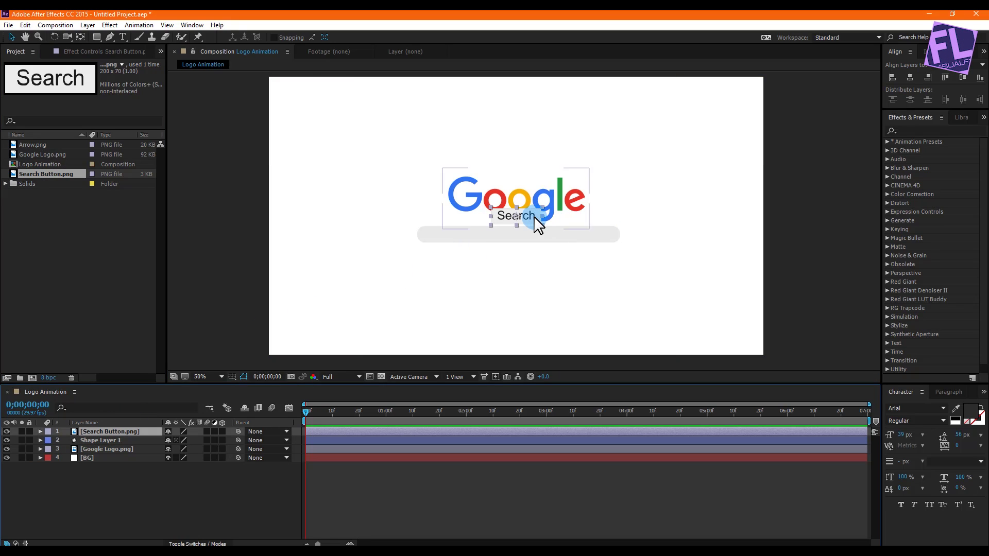
pyautogui.moveTo(534, 216); pyautogui.dragTo(526, 248)
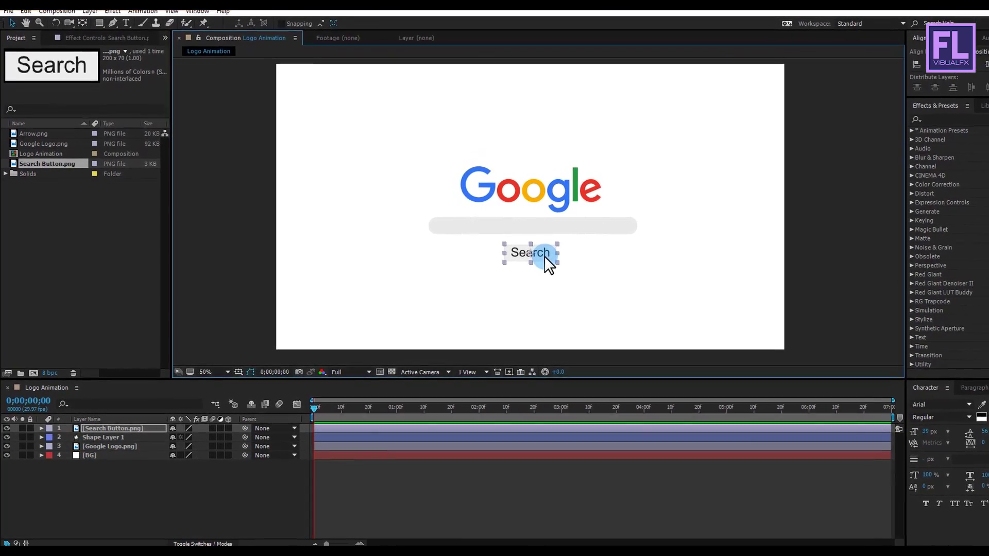
pyautogui.click(222, 470)
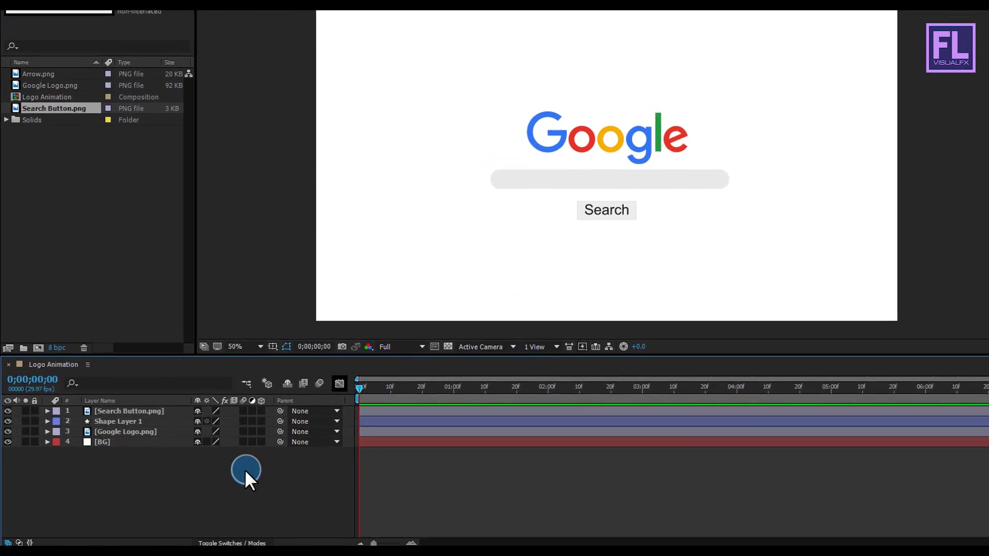
# Set Scale keyframes at 0;00;01;03 on the Search Button, Shape Layer 1 and Google Logo layers together
pyautogui.click(135, 427)
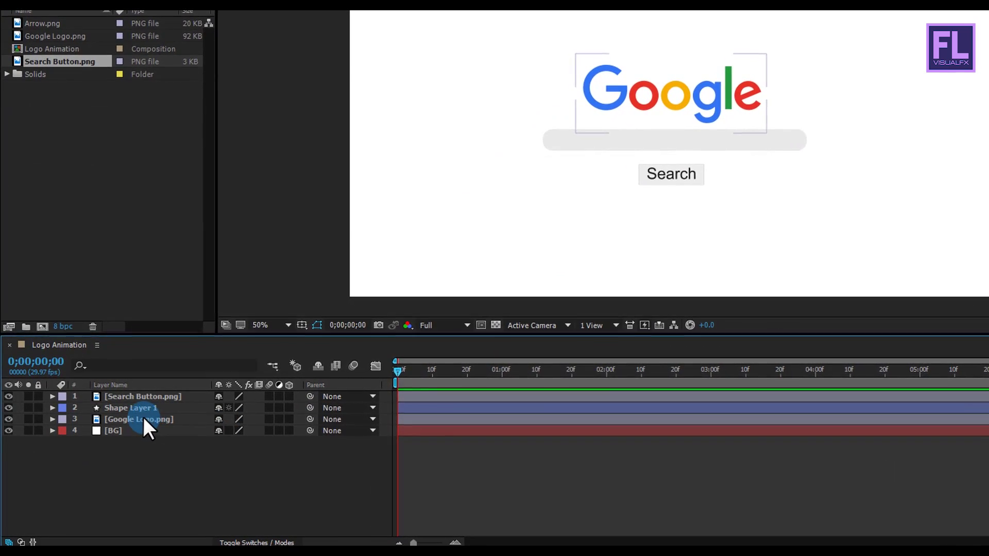
pyautogui.keyDown('shift'); pyautogui.click(144, 395); pyautogui.keyUp('shift')
pyautogui.click(405, 367)
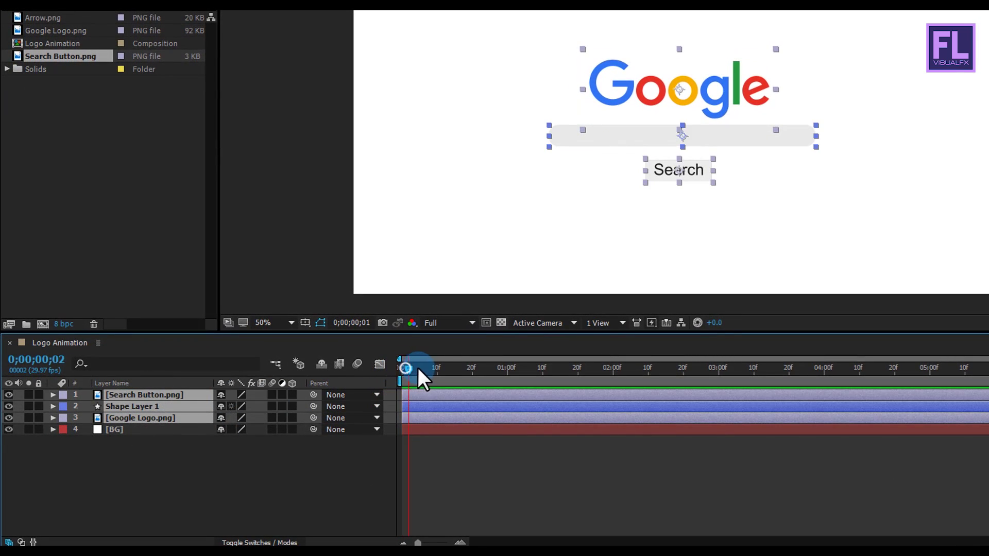
pyautogui.moveTo(489, 367); pyautogui.dragTo(519, 364)
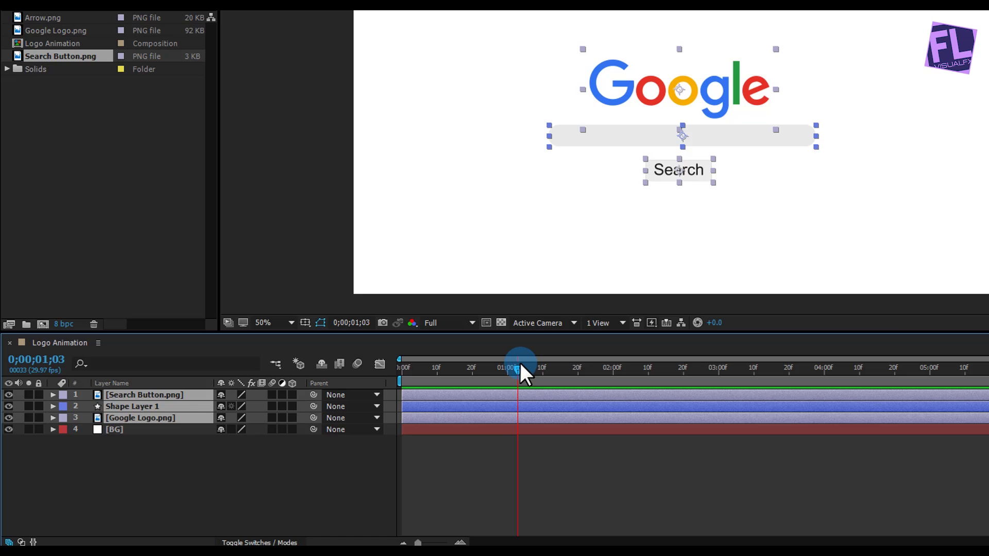
pyautogui.press('s')
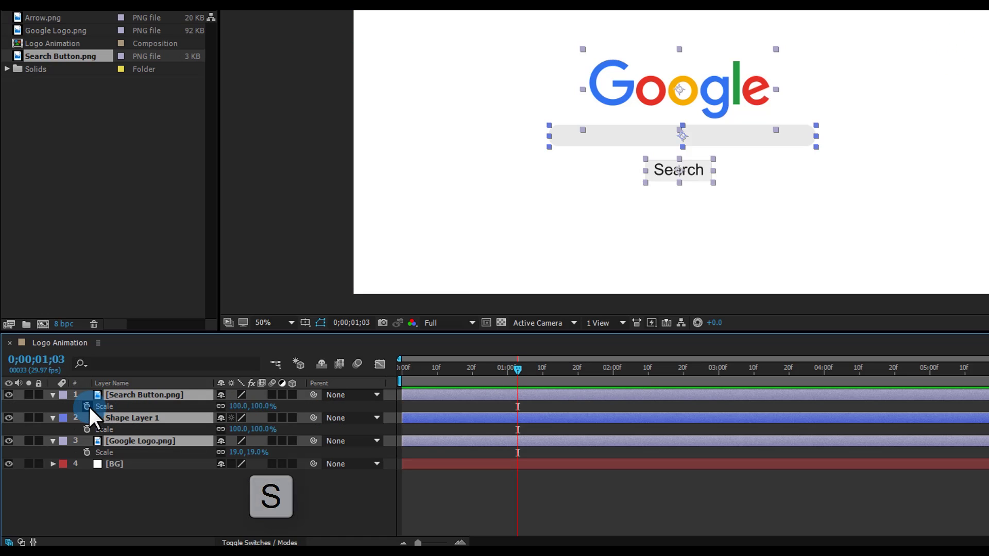
pyautogui.click(87, 407)
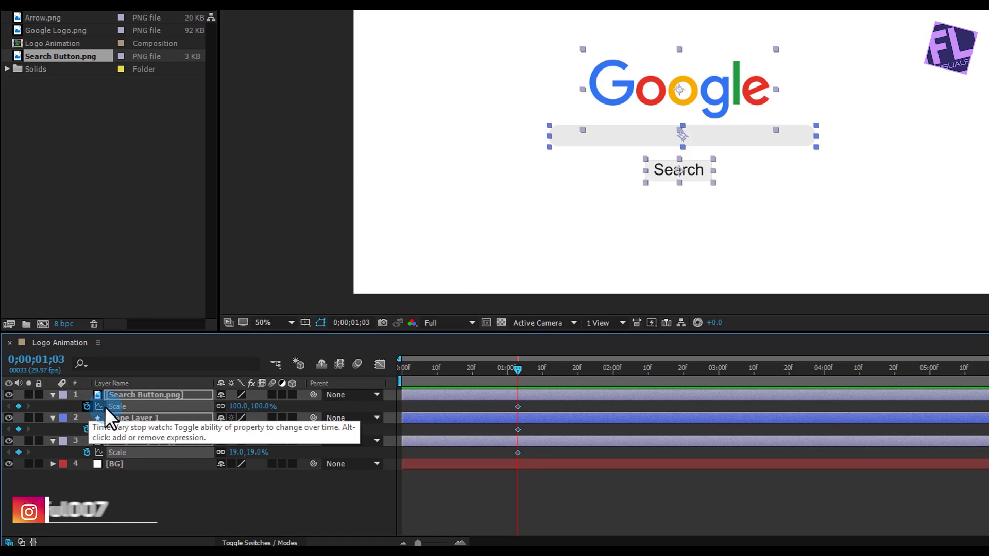
# Set the Scale of the three selected layers to 0% at 0;00;00;00
pyautogui.click(474, 397)
pyautogui.moveTo(517, 372); pyautogui.dragTo(426, 371)
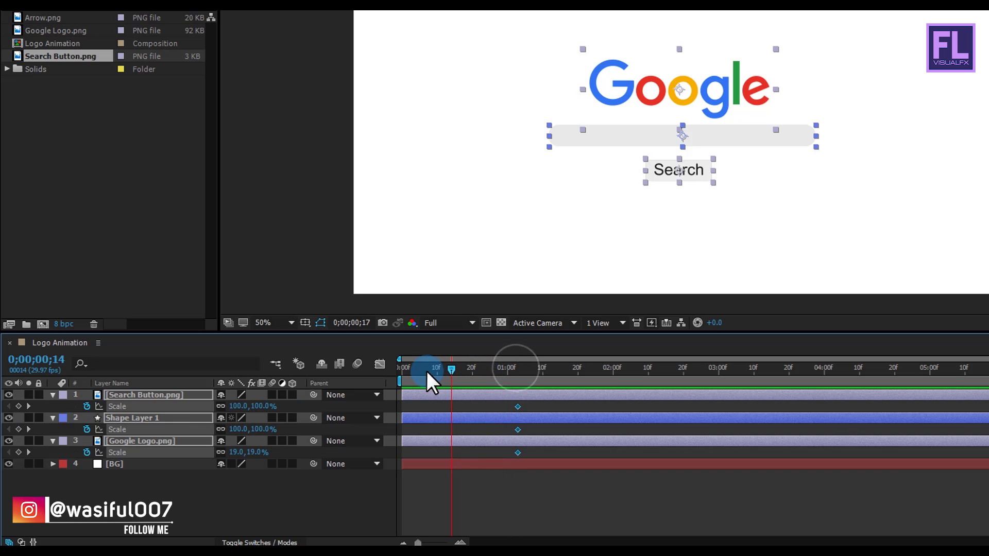
pyautogui.click(235, 407)
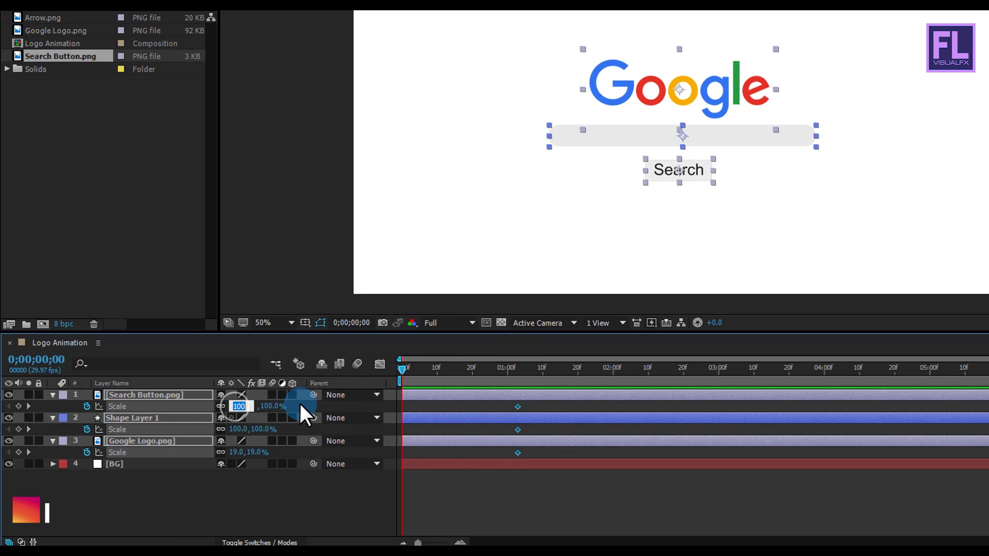
pyautogui.write('0')
pyautogui.press('Return')
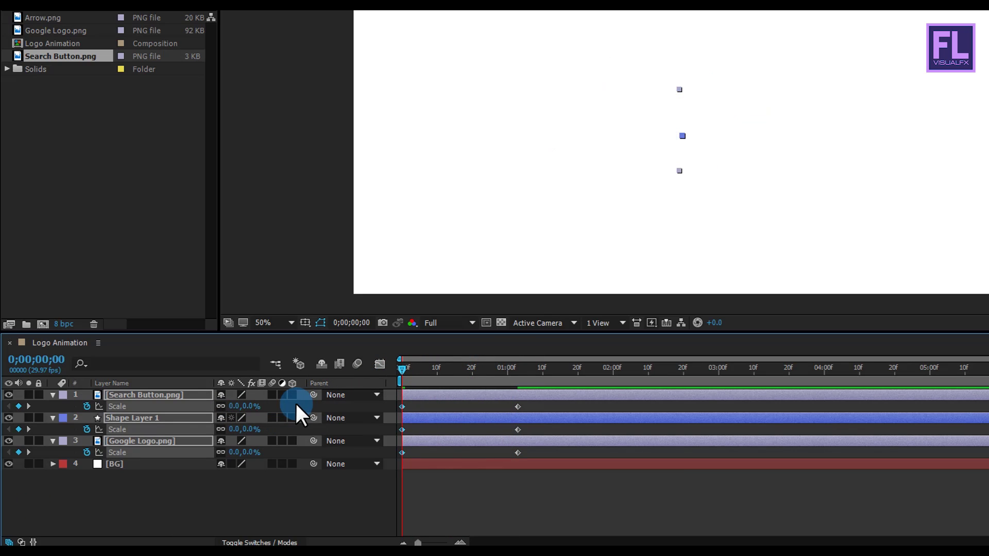
# Scrub through the opening of the timeline to preview the scale-up of the three layers, leaving no layer selected
pyautogui.moveTo(403, 369); pyautogui.dragTo(511, 372)
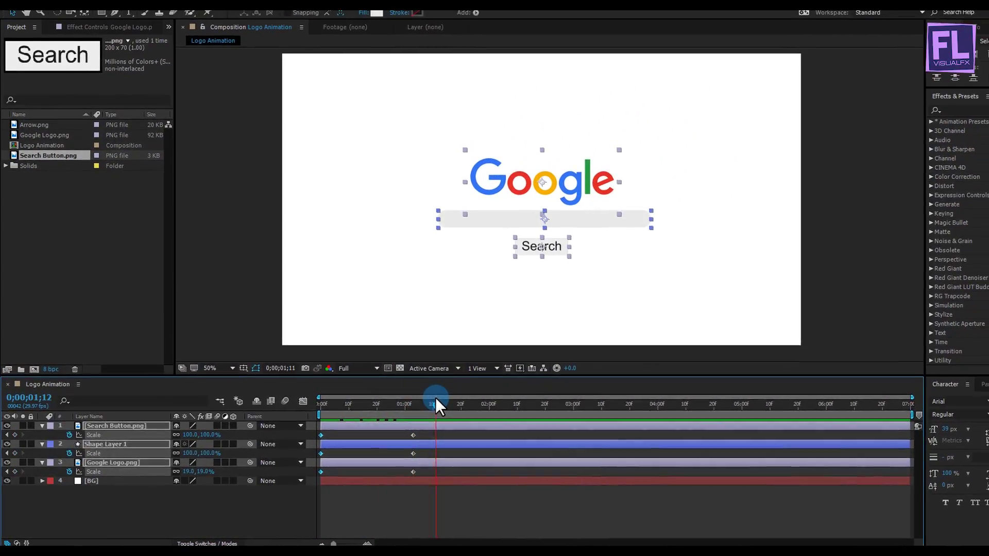
pyautogui.moveTo(435, 397); pyautogui.dragTo(444, 404)
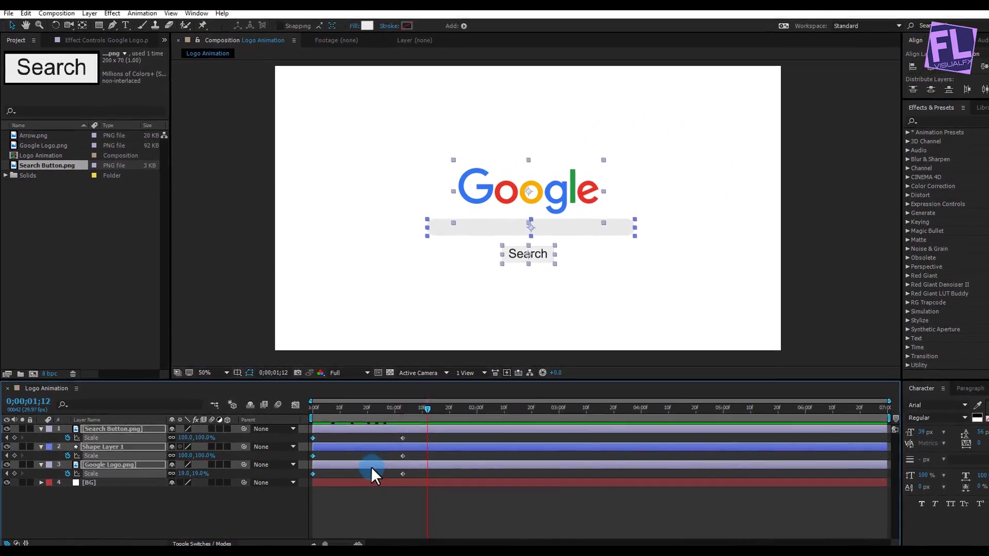
pyautogui.click(390, 506)
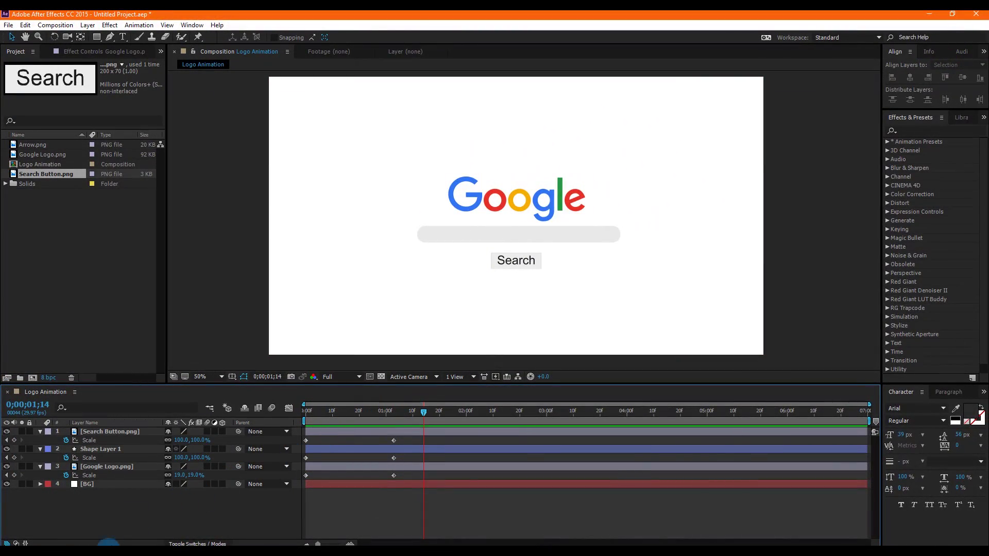
# Switch to the Project files_2 folder, copy all the text of the Expression file in Notepad, and return to After Effects
pyautogui.click(166, 515)
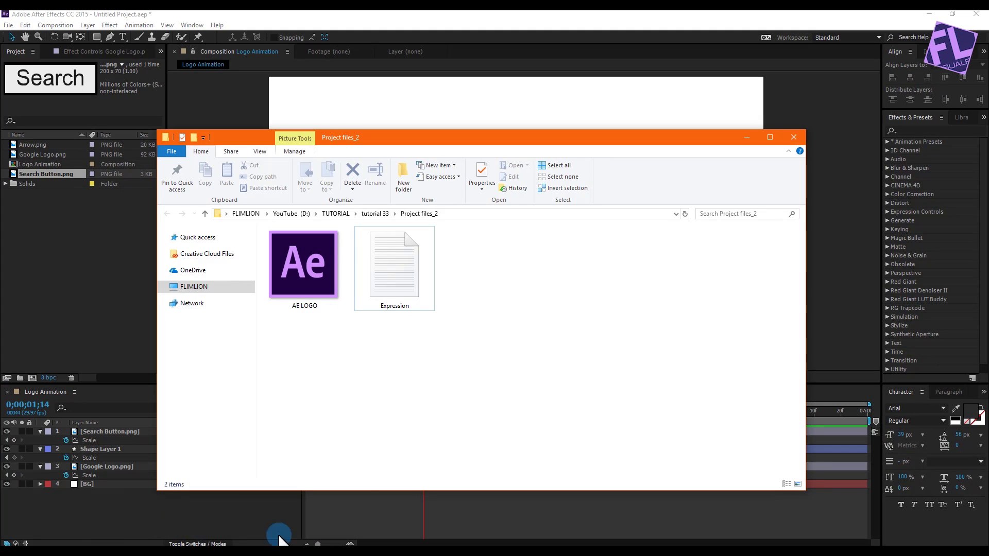
pyautogui.doubleClick(403, 276)
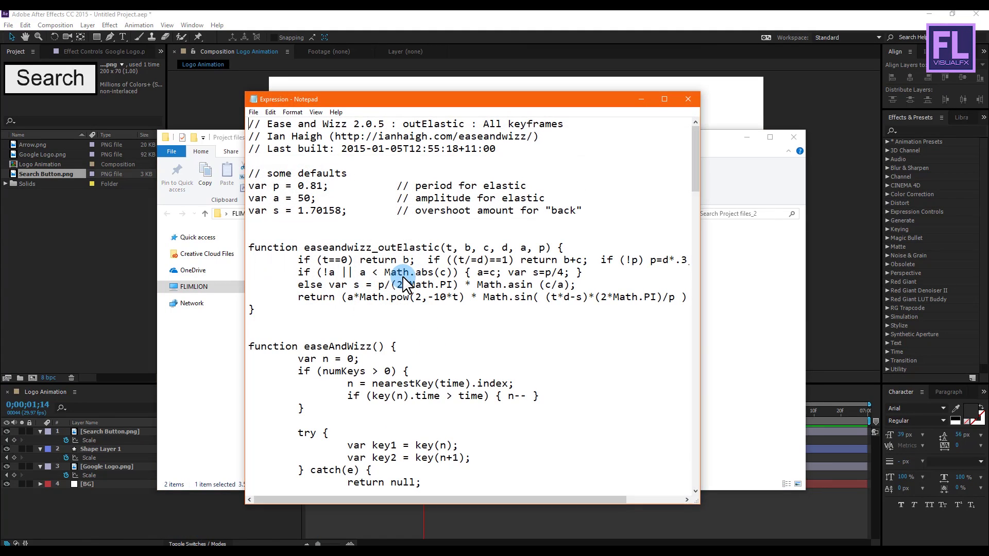
pyautogui.hotkey('ctrl', 'a')
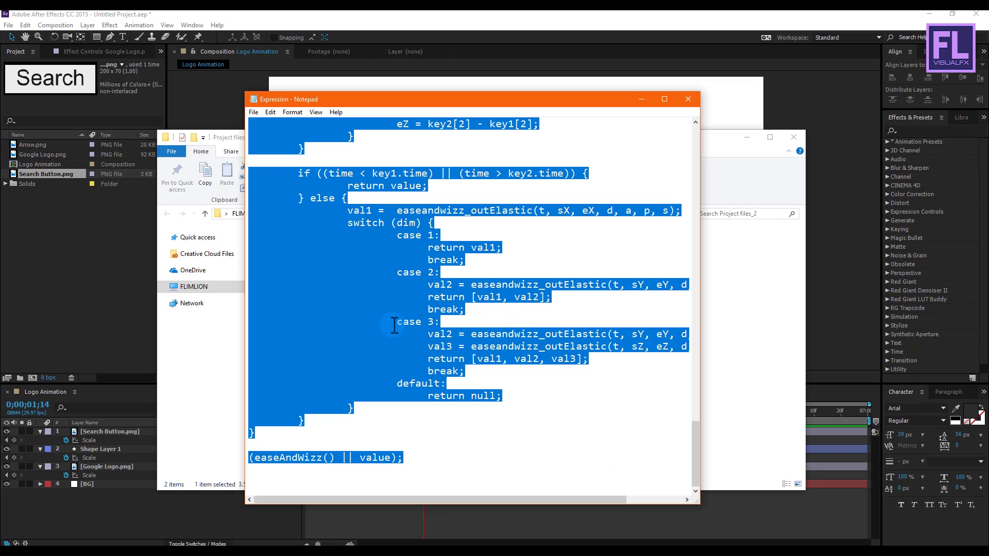
pyautogui.rightClick(377, 322)
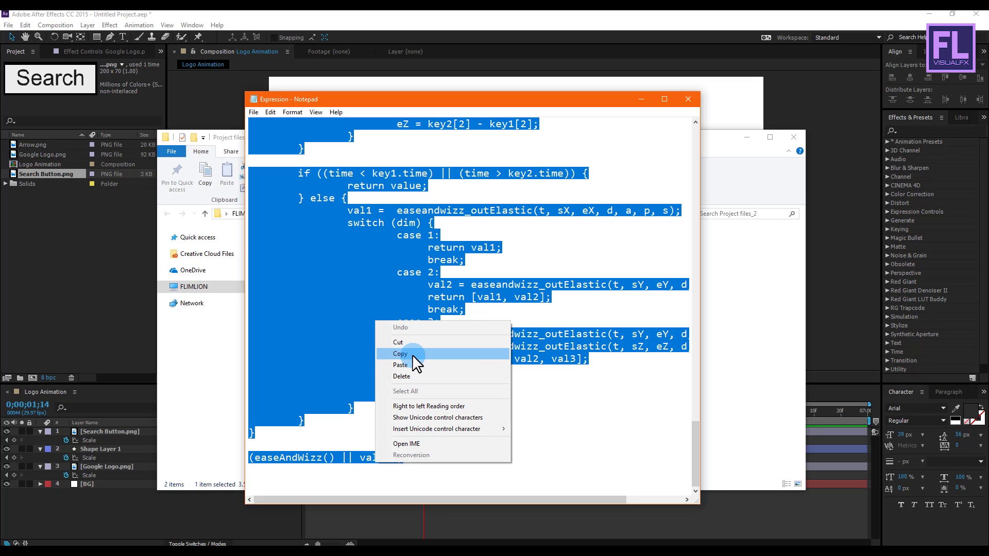
pyautogui.click(397, 354)
pyautogui.click(644, 101)
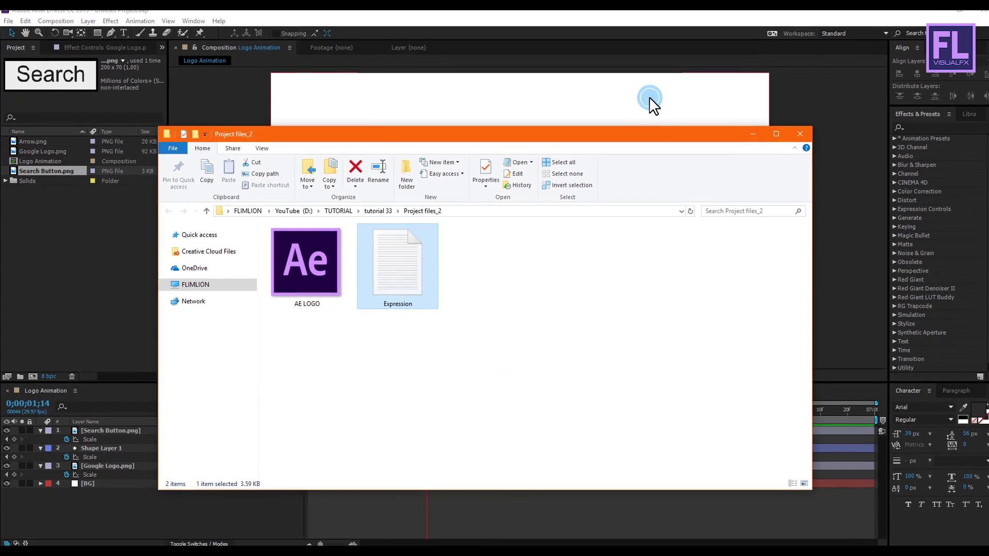
pyautogui.click(753, 134)
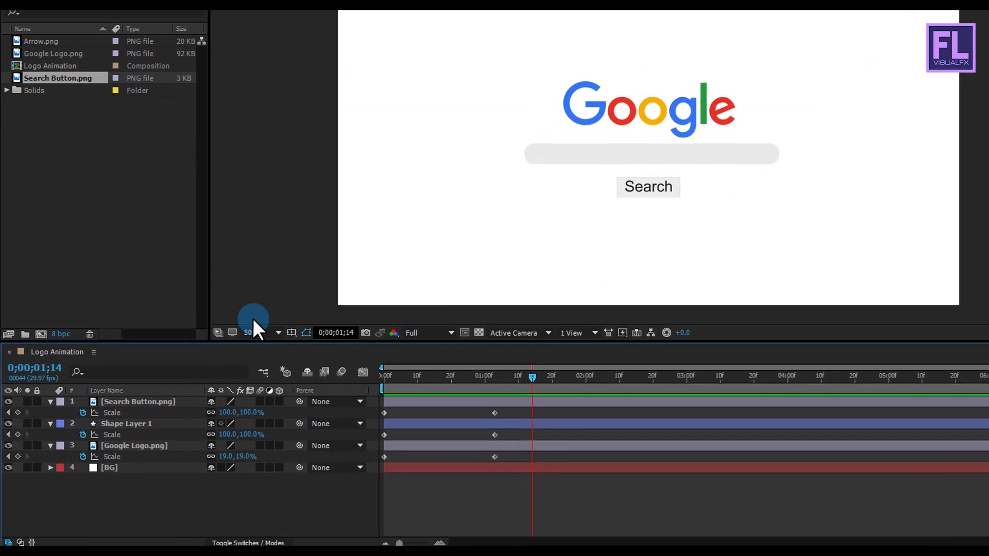
# Add an expression to the Google Logo layer's Scale and replace its default text with the copied Ease and Wizz outElastic code
pyautogui.click(135, 446)
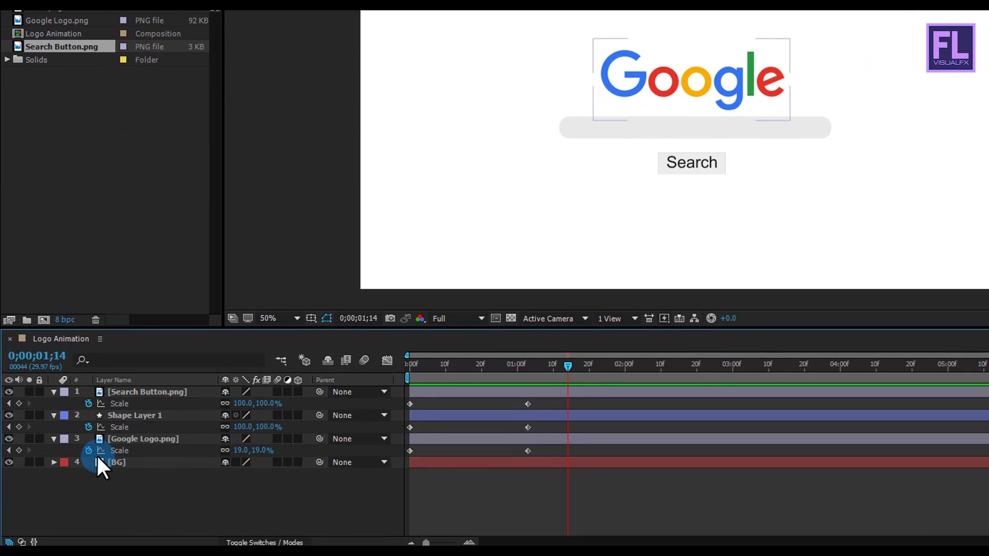
pyautogui.keyDown('alt'); pyautogui.click(87, 451); pyautogui.keyUp('alt')
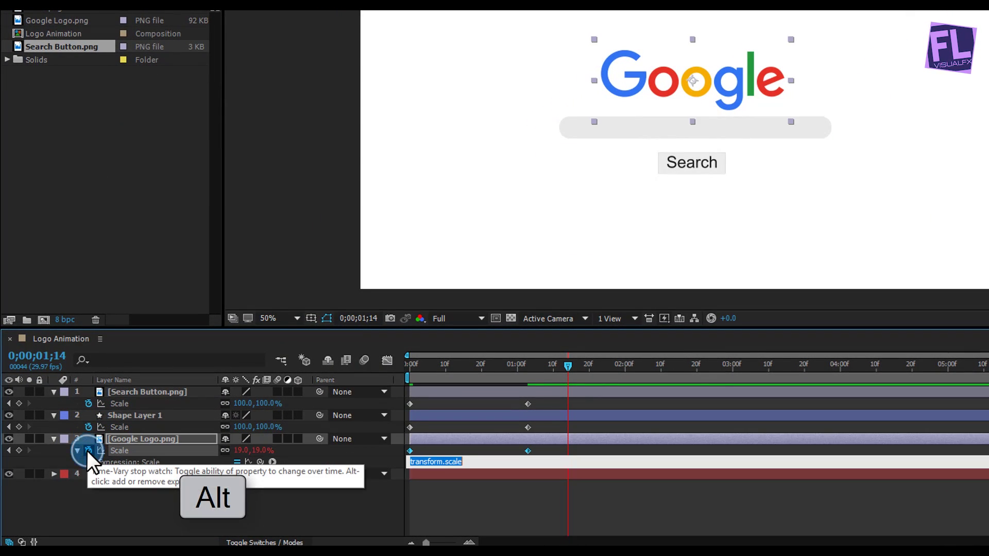
pyautogui.rightClick(441, 460)
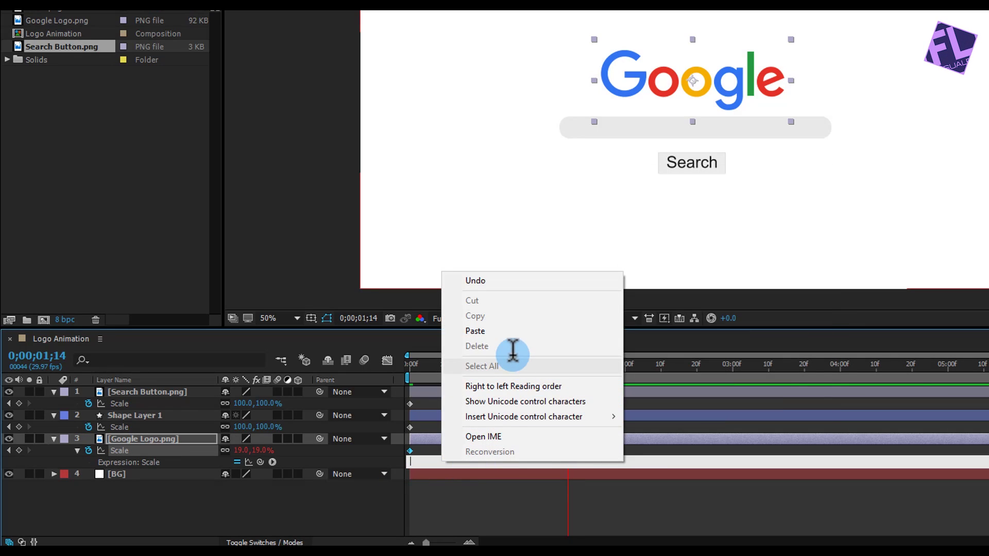
pyautogui.click(494, 333)
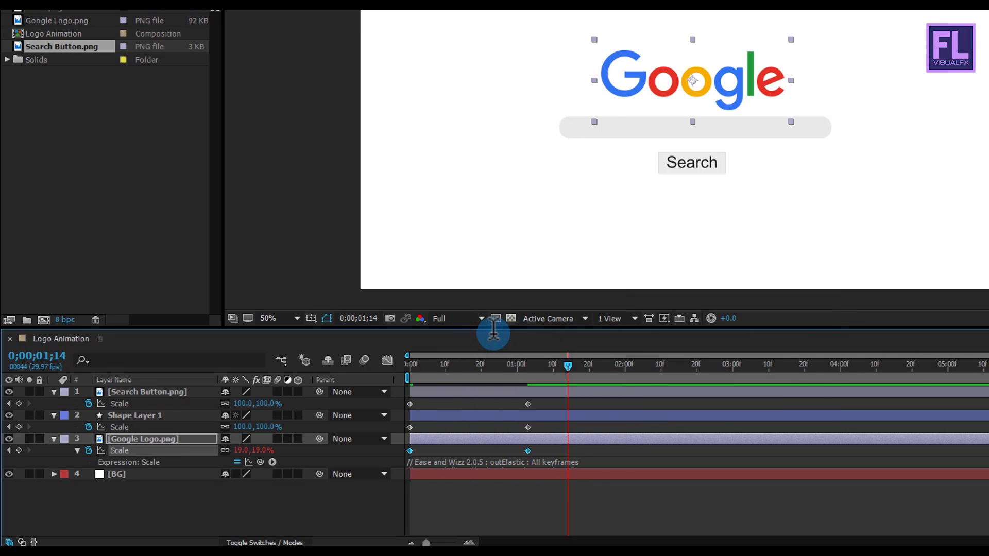
# Play the animation from 0;00;00;00 to preview the elastic scaling of the Google logo
pyautogui.moveTo(516, 368); pyautogui.dragTo(408, 370)
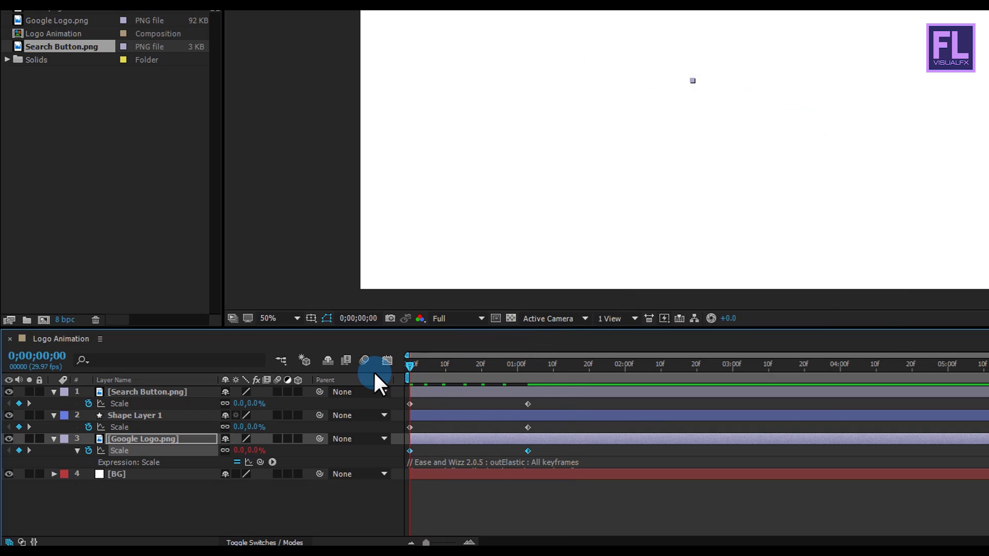
pyautogui.press('space')
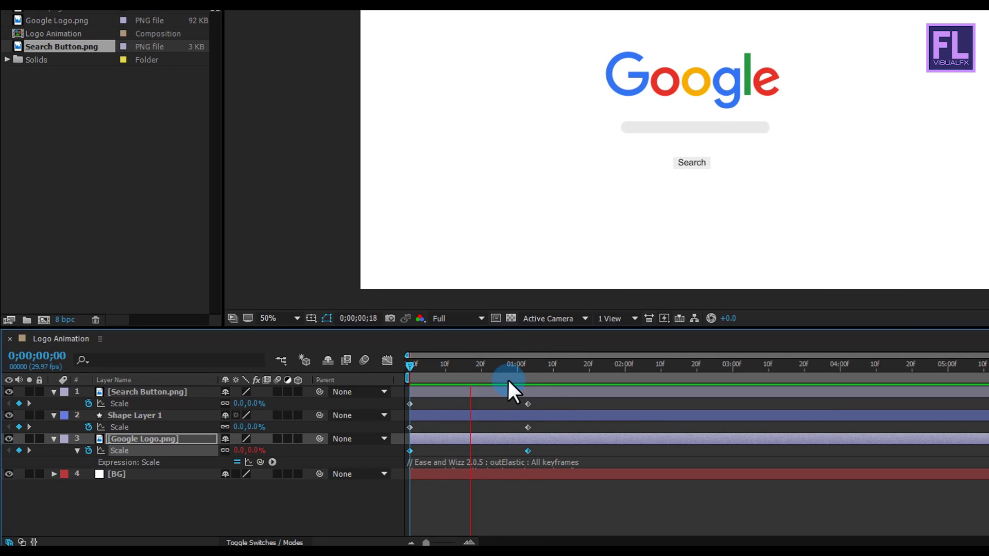
pyautogui.moveTo(512, 377); pyautogui.dragTo(409, 378)
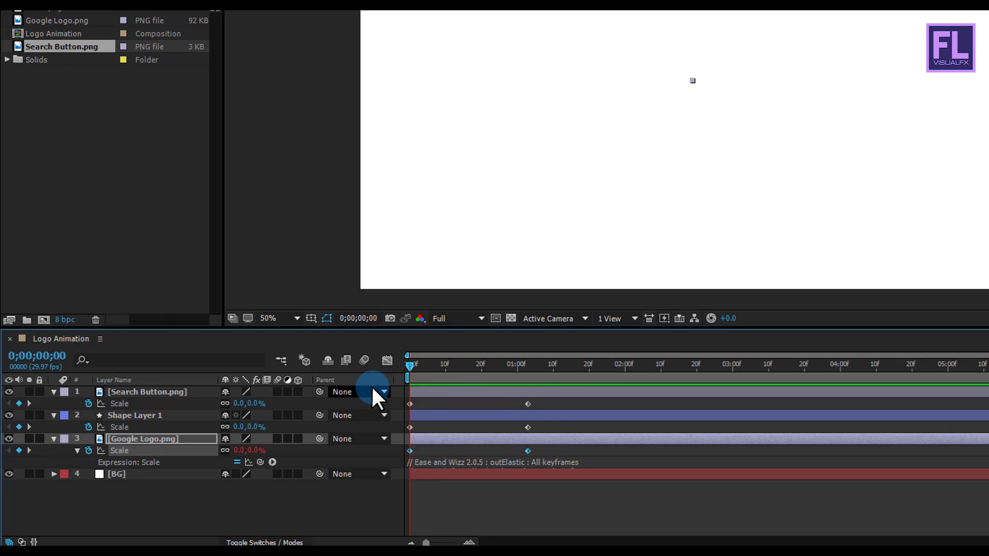
pyautogui.press('space')
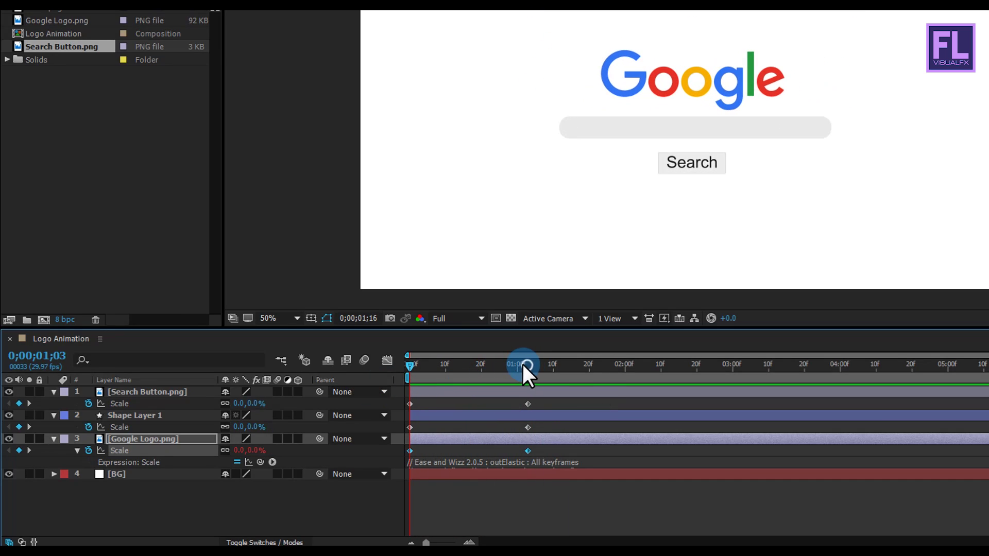
# Move to 0;00;01;03, add an expression to Shape Layer 1's Scale, and replace its default text with the copied Ease and Wizz outElastic code
pyautogui.click(527, 363)
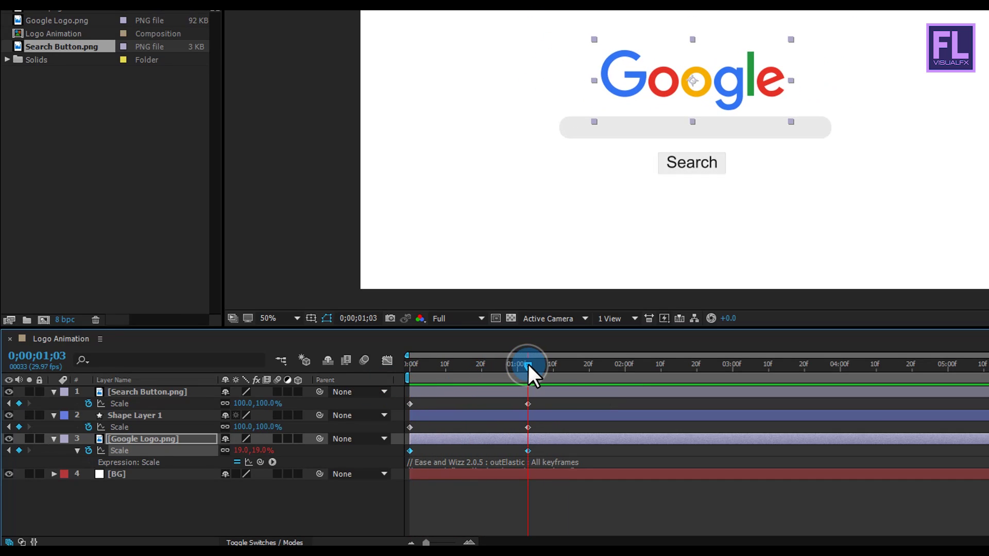
pyautogui.keyDown('alt'); pyautogui.click(86, 427); pyautogui.keyUp('alt')
pyautogui.moveTo(472, 440); pyautogui.dragTo(346, 445)
pyautogui.press('Delete')
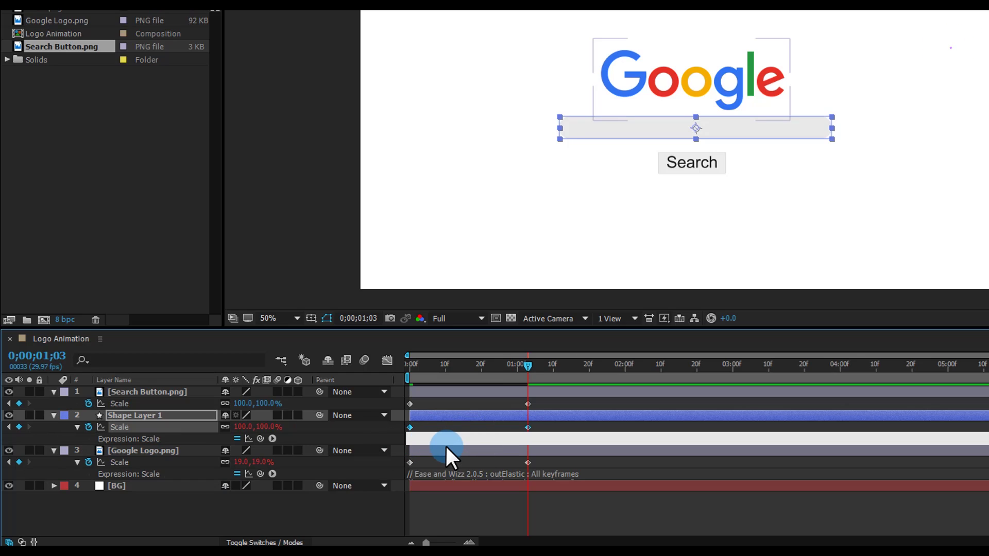
pyautogui.rightClick(448, 439)
pyautogui.click(483, 311)
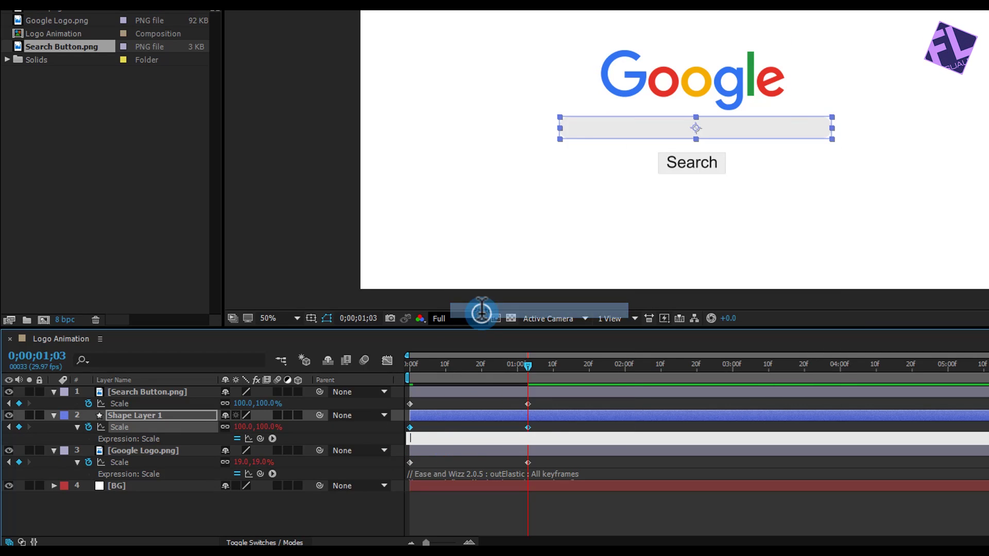
pyautogui.click(480, 311)
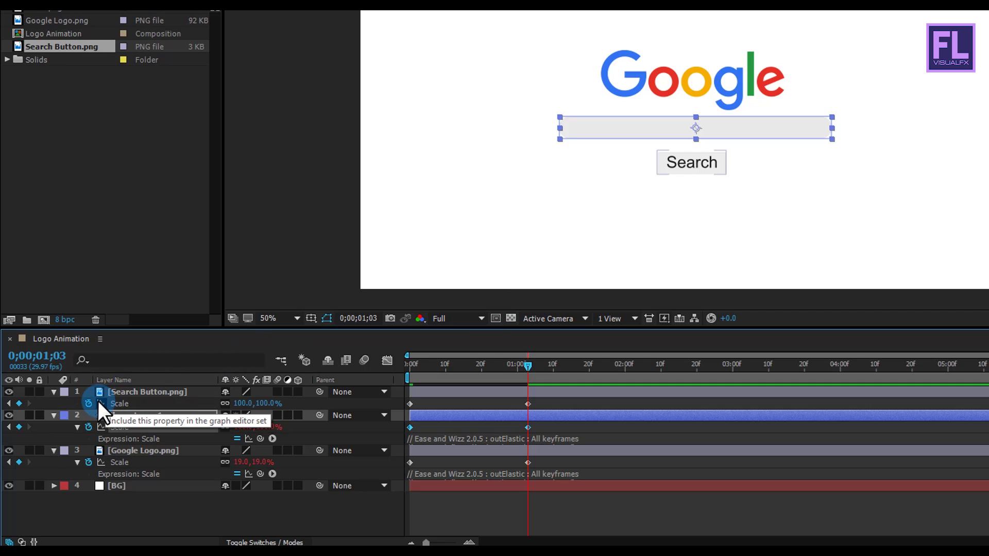
# Add an expression to the Search Button layer's Scale and paste the copied Ease and Wizz outElastic code into it
pyautogui.keyDown('alt'); pyautogui.click(89, 404); pyautogui.keyUp('alt')
pyautogui.rightClick(470, 414)
pyautogui.click(515, 285)
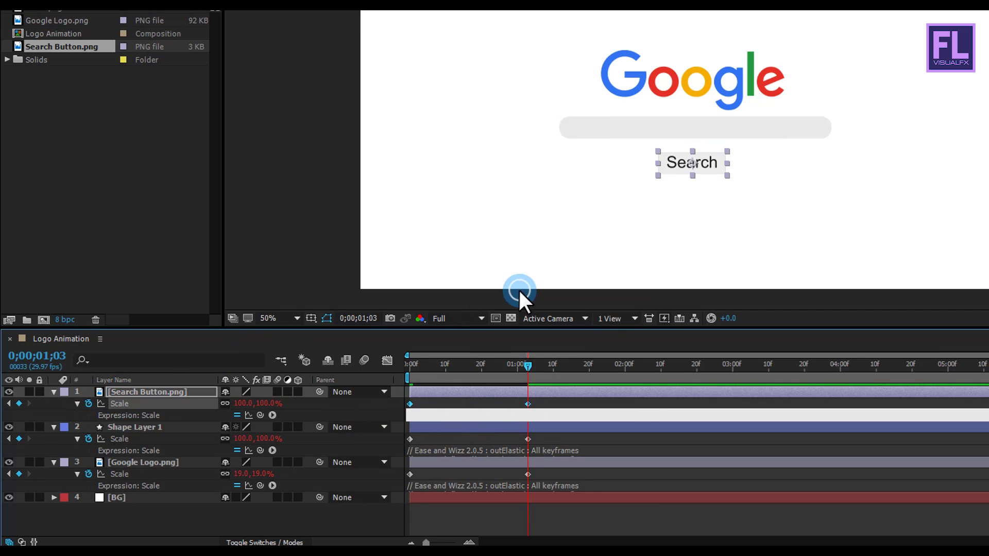
pyautogui.click(518, 290)
# Return to 0;00;00;00, collapse the properties of the three animated layers, and play the animation with nothing selected
pyautogui.moveTo(490, 365); pyautogui.dragTo(358, 380)
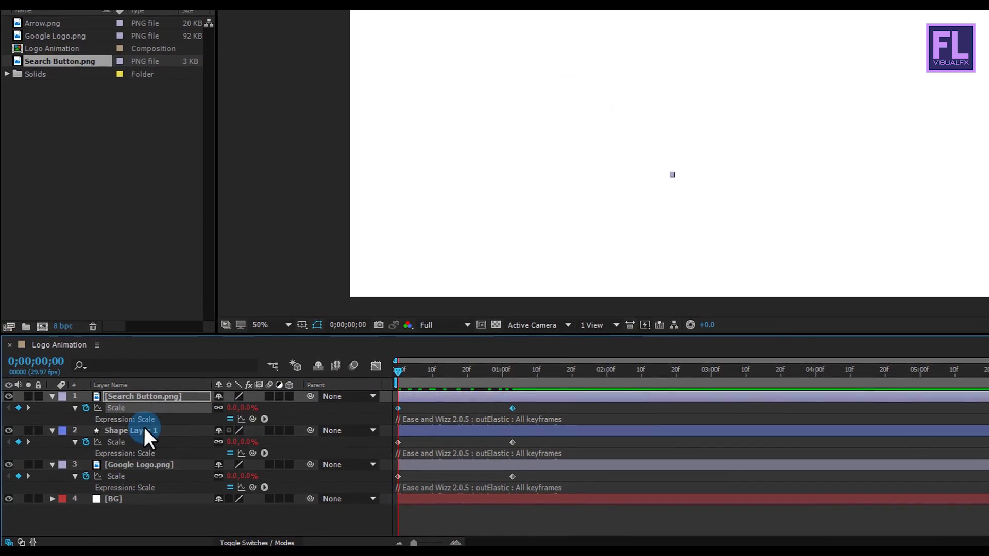
pyautogui.click(49, 406)
pyautogui.click(47, 417)
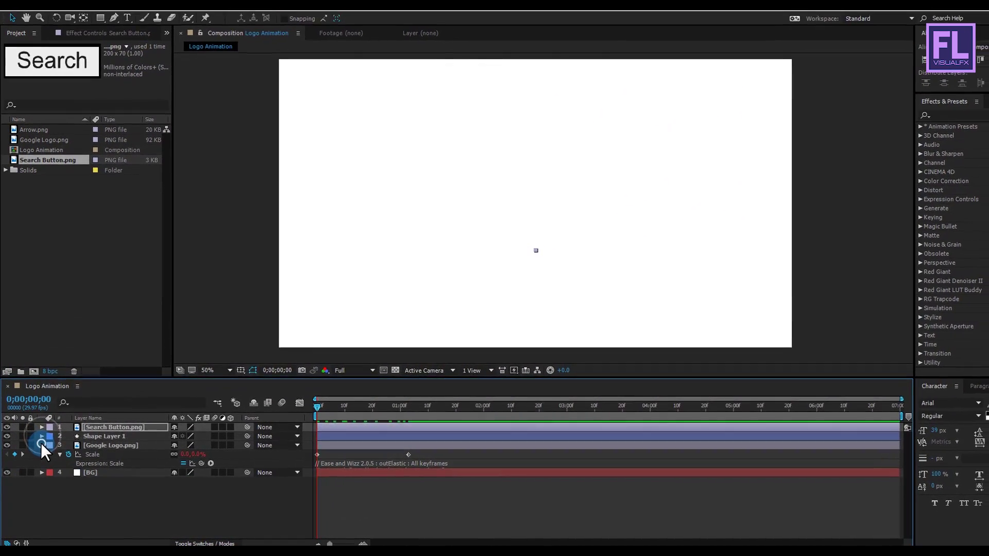
pyautogui.click(41, 444)
pyautogui.click(113, 485)
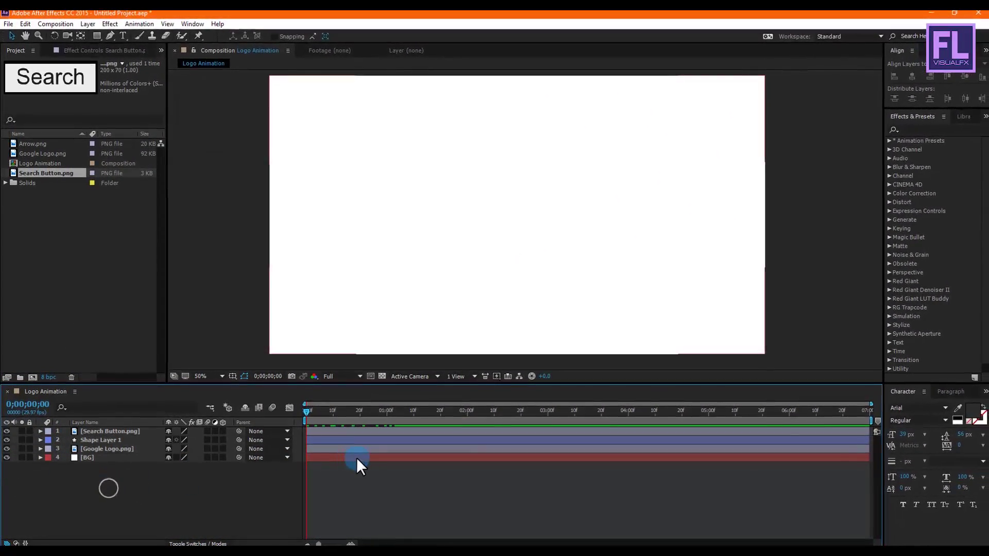
pyautogui.press('space')
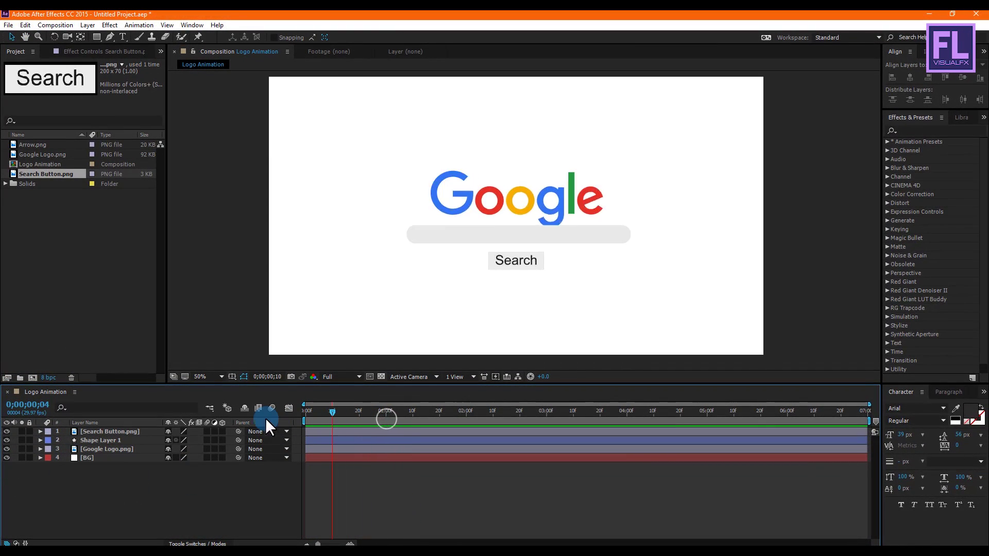
# Shift the Search Button and Shape Layer 1 layers together so they start at about 0;00;00;12
pyautogui.moveTo(353, 414)
pyautogui.mouseDown()
pyautogui.moveTo(301, 410)
pyautogui.moveTo(364, 411)
pyautogui.moveTo(302, 415)
pyautogui.moveTo(336, 417)
pyautogui.mouseUp()
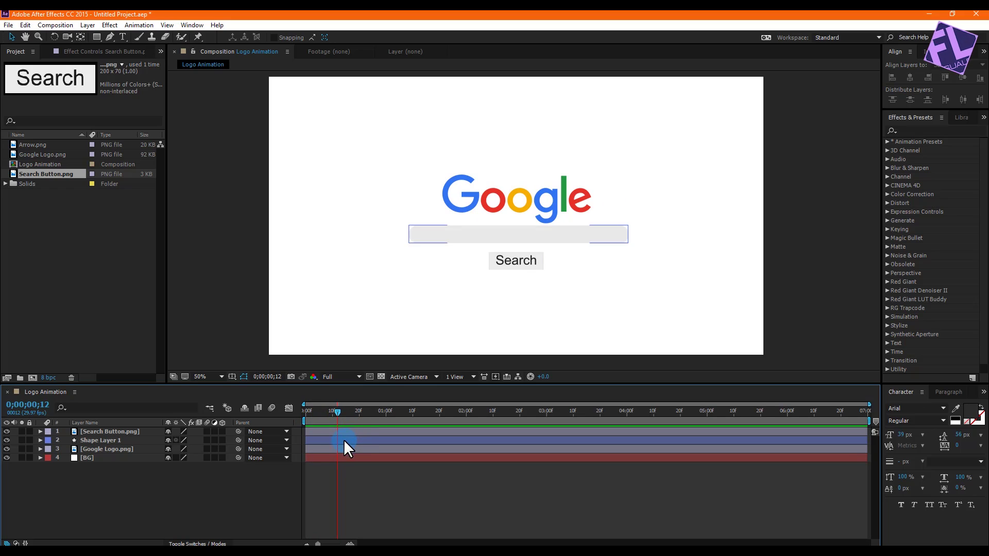
pyautogui.click(339, 440)
pyautogui.keyDown('ctrl'); pyautogui.click(111, 431); pyautogui.keyUp('ctrl')
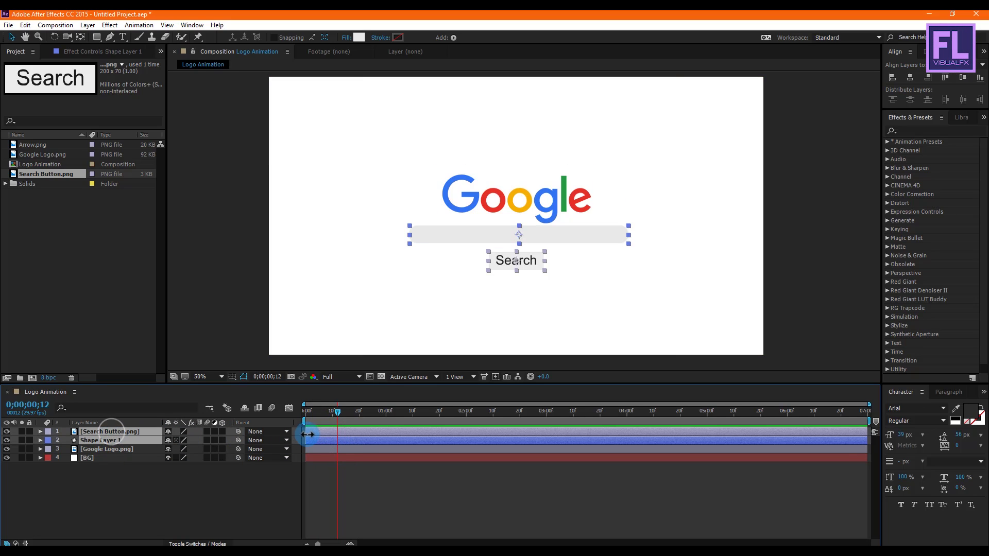
pyautogui.moveTo(308, 434); pyautogui.dragTo(338, 435)
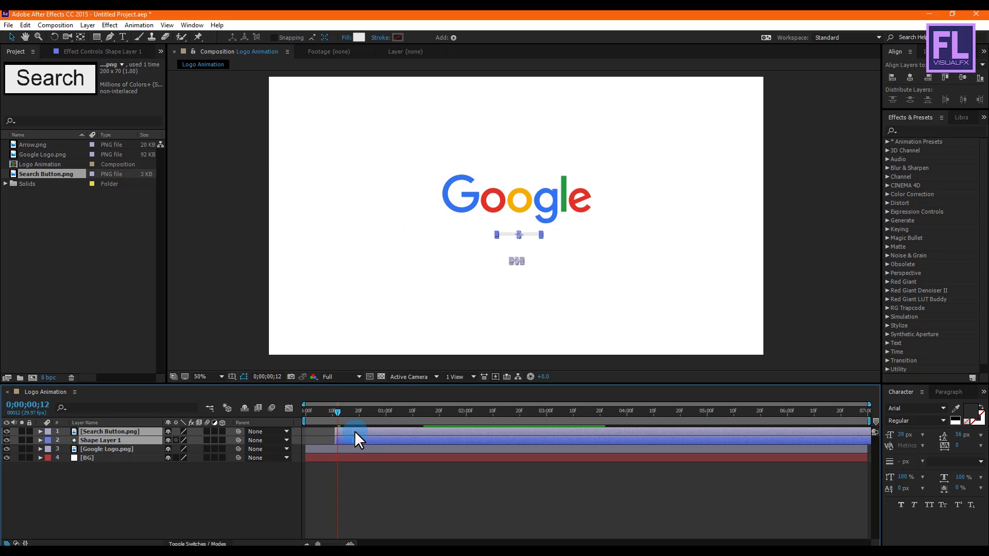
# Shift only the Search Button layer a few frames further, to start at about frame 16, and preview the animation from the beginning
pyautogui.click(102, 457)
pyautogui.click(100, 429)
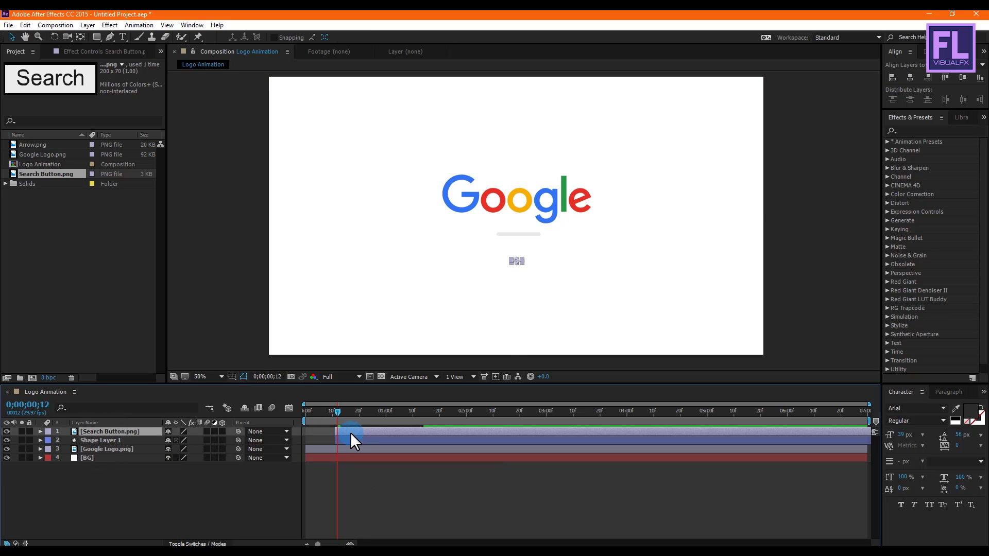
pyautogui.moveTo(363, 433); pyautogui.dragTo(282, 412)
pyautogui.press('space')
pyautogui.press('space')
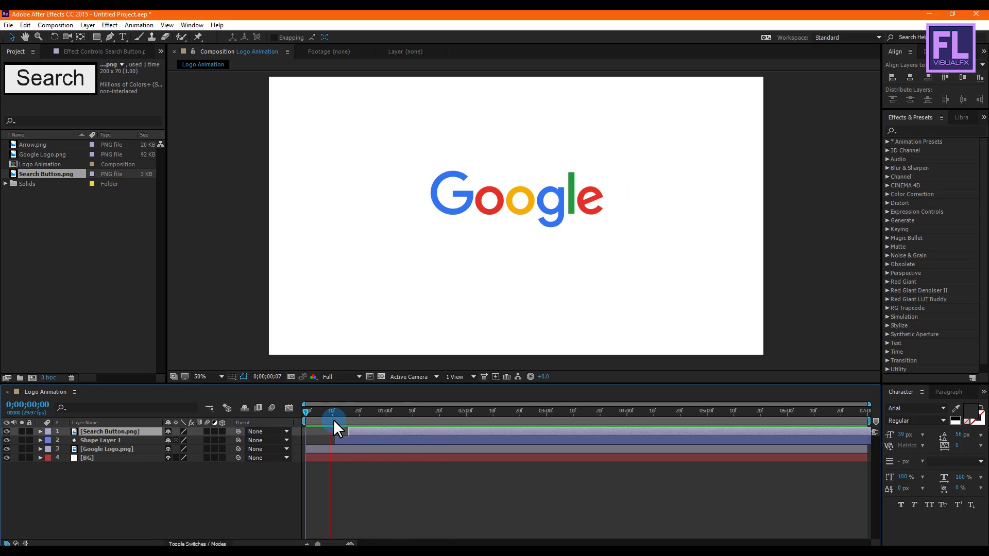
# Move Shape Layer 1 to start at about frame 9 and Search Button at about frame 15, and preview the staggered timing
pyautogui.moveTo(376, 413); pyautogui.dragTo(327, 411)
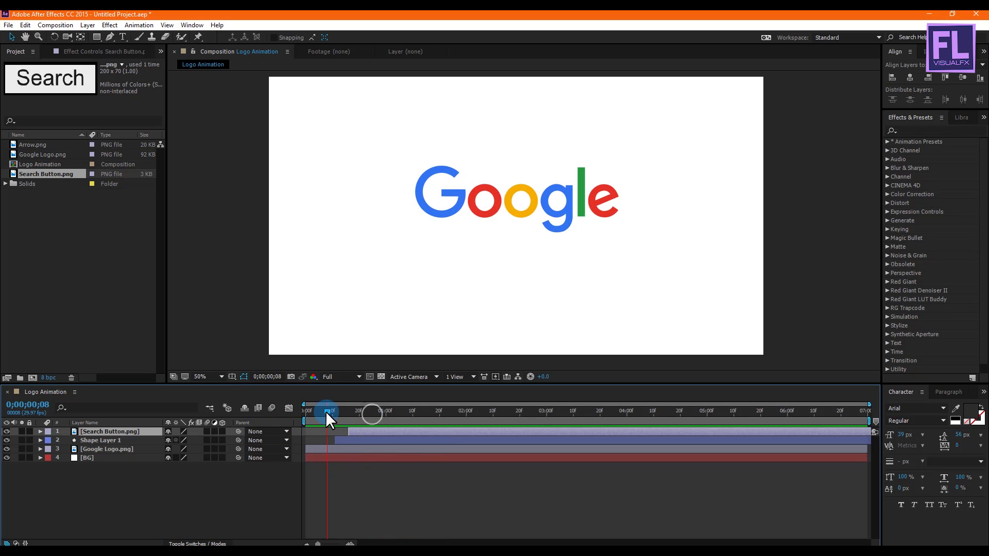
pyautogui.click(352, 440)
pyautogui.click(357, 431)
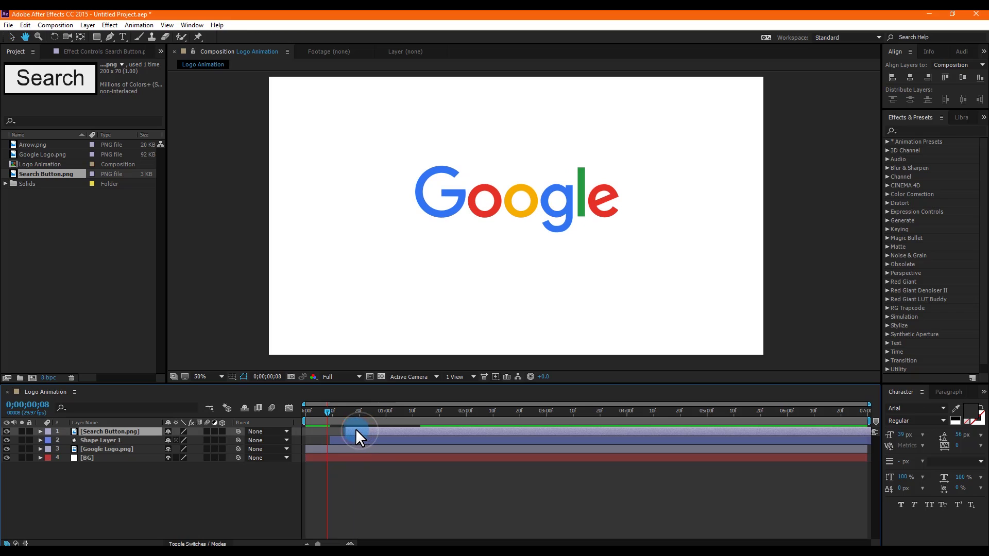
pyautogui.moveTo(361, 411)
pyautogui.mouseDown()
pyautogui.moveTo(370, 410)
pyautogui.moveTo(306, 410)
pyautogui.moveTo(366, 415)
pyautogui.mouseUp()
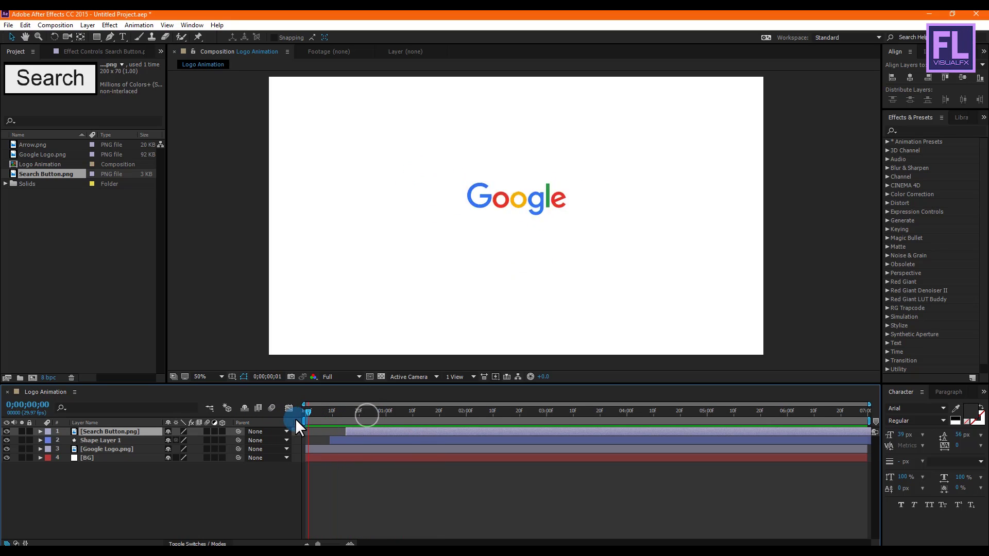
pyautogui.press('space')
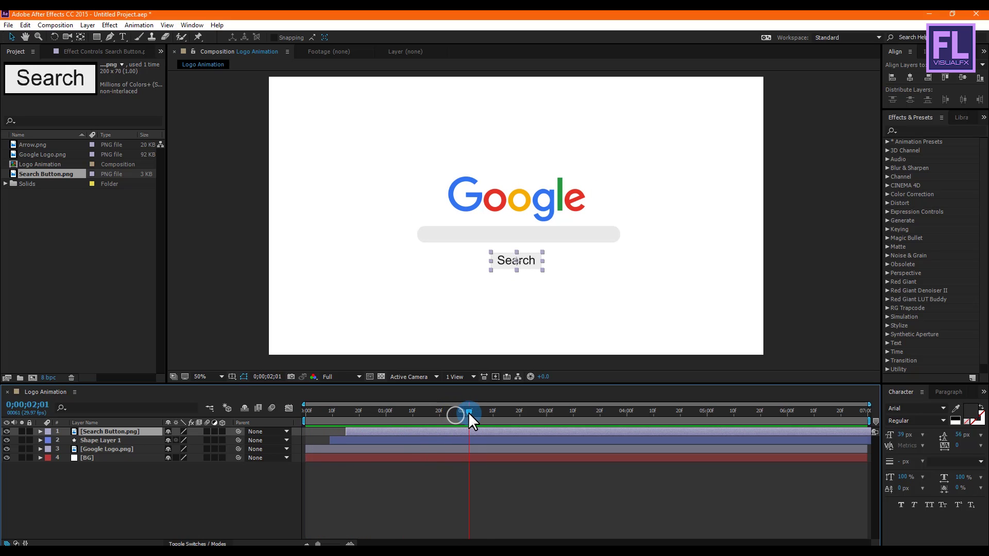
# With no layer selected at 0;00;01;04, create a new text layer reading "After Effects"
pyautogui.moveTo(469, 412); pyautogui.dragTo(406, 420)
pyautogui.press('F2')
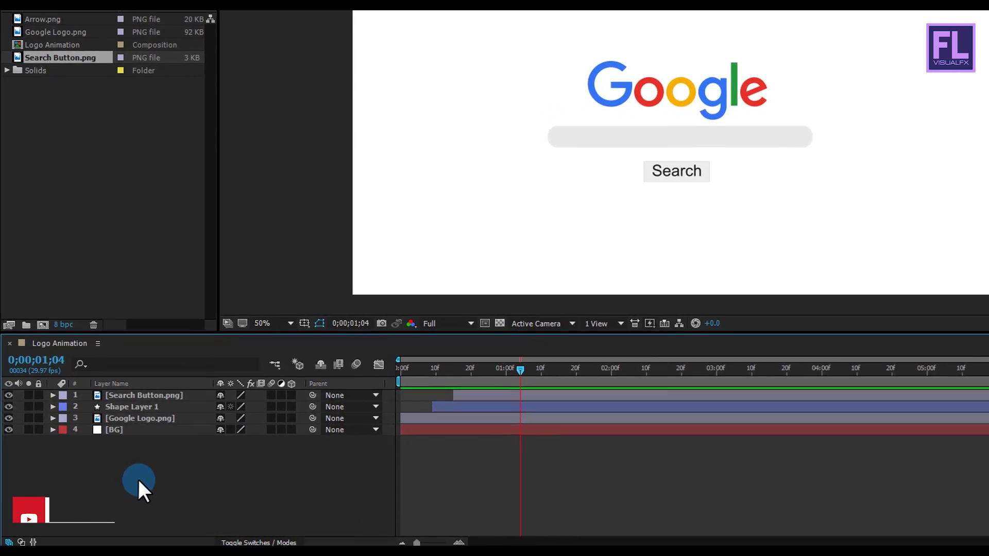
pyautogui.rightClick(148, 483)
pyautogui.moveTo(182, 351)
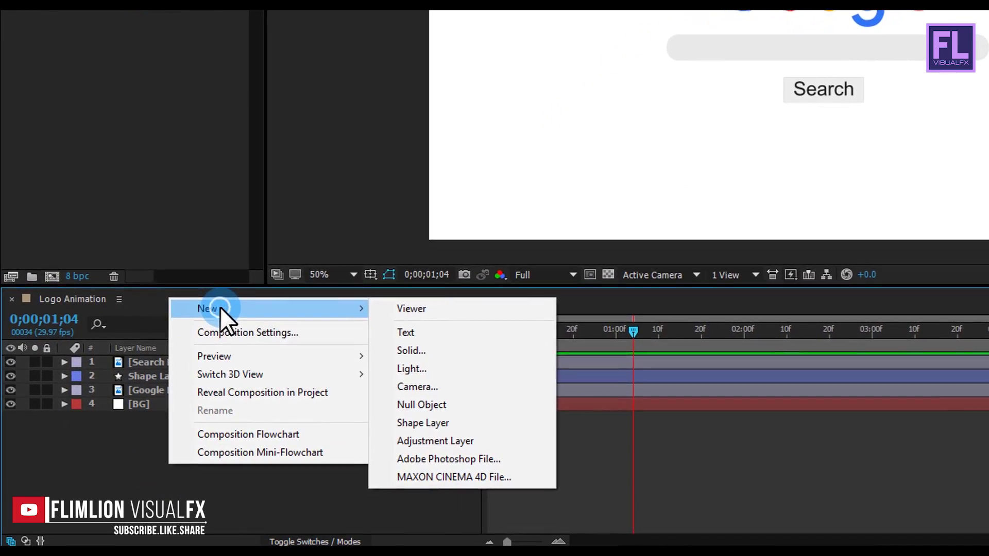
pyautogui.click(409, 332)
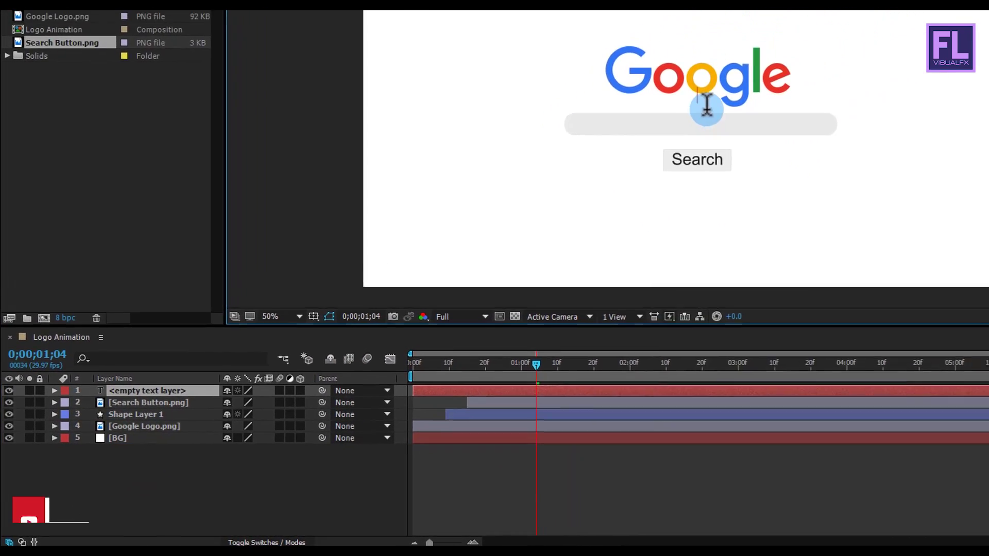
pyautogui.write('A')
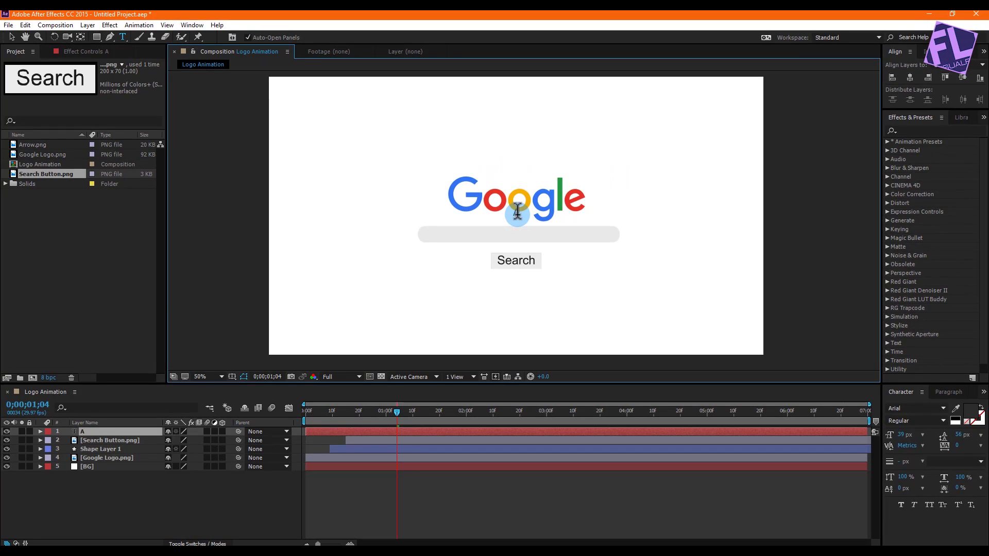
pyautogui.write('fter Effects')
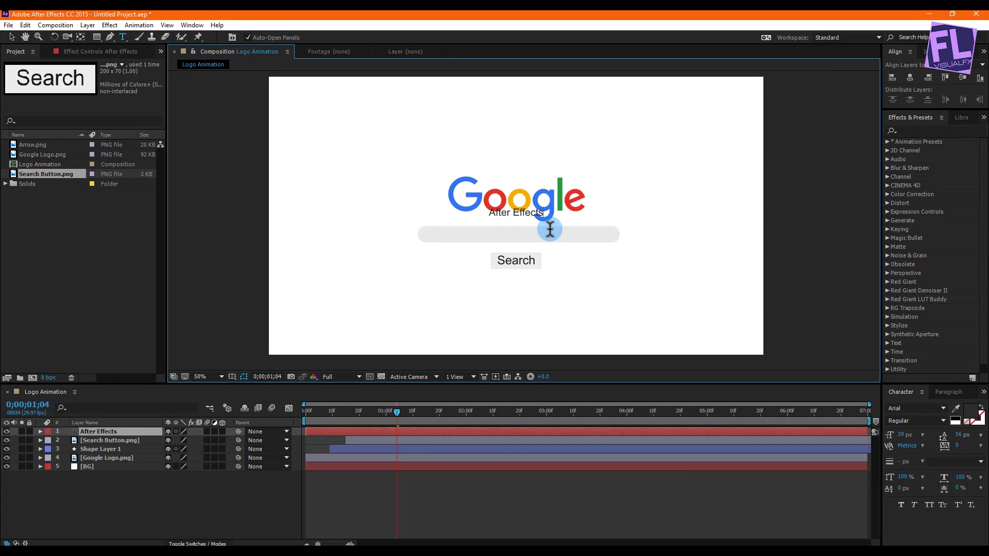
# Position the After Effects text inside the rounded search bar near its left end, and deselect the layer
pyautogui.click(107, 441)
pyautogui.click(527, 206)
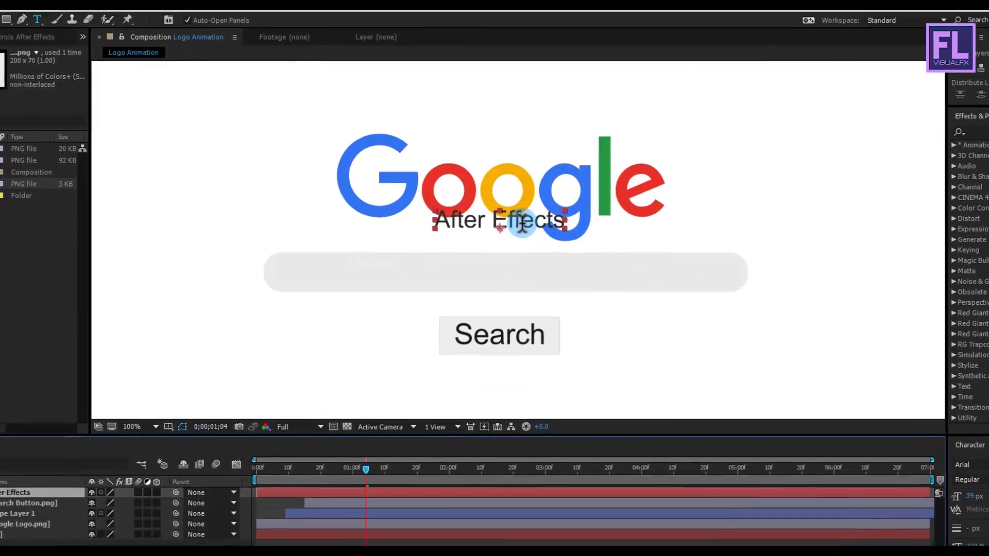
pyautogui.moveTo(498, 258); pyautogui.dragTo(375, 314)
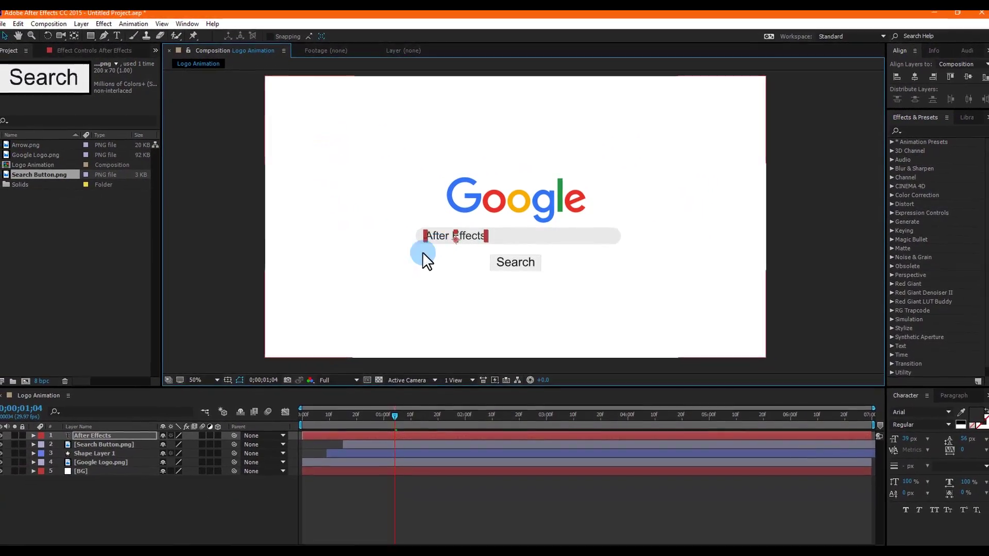
pyautogui.click(121, 511)
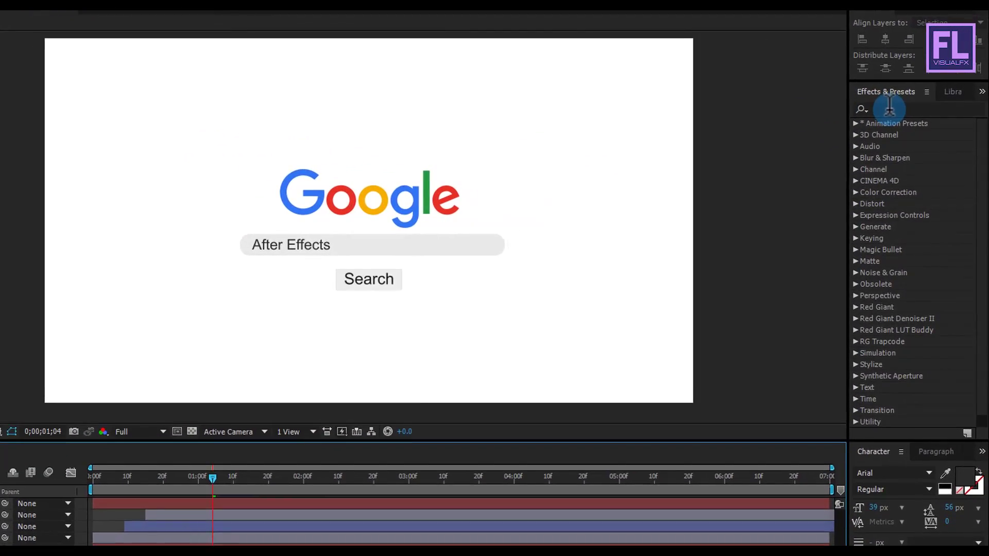
# Search the effects and presets for "typew" and apply the Typewriter preset to the After Effects text layer
pyautogui.click(890, 108)
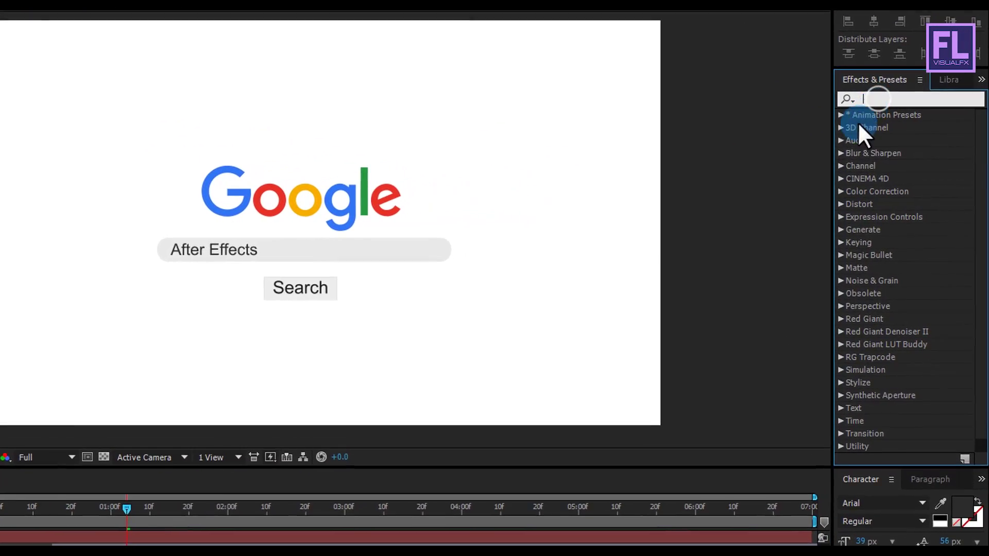
pyautogui.write('type')
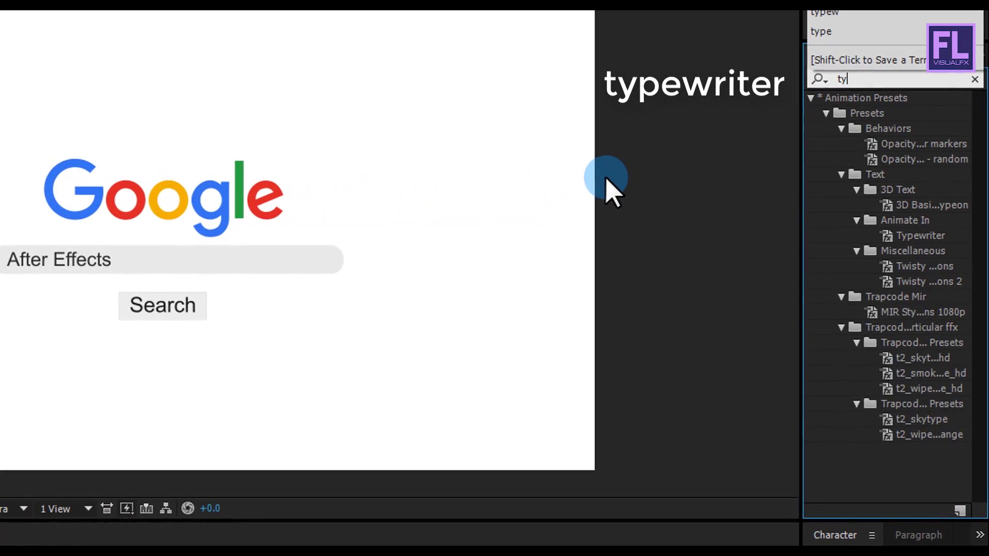
pyautogui.write('w')
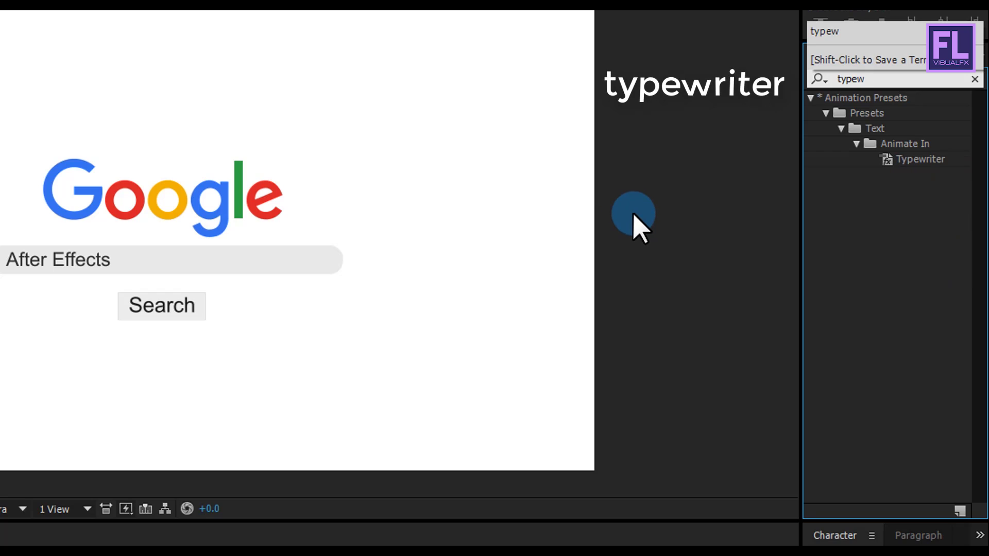
pyautogui.moveTo(914, 165); pyautogui.dragTo(540, 261)
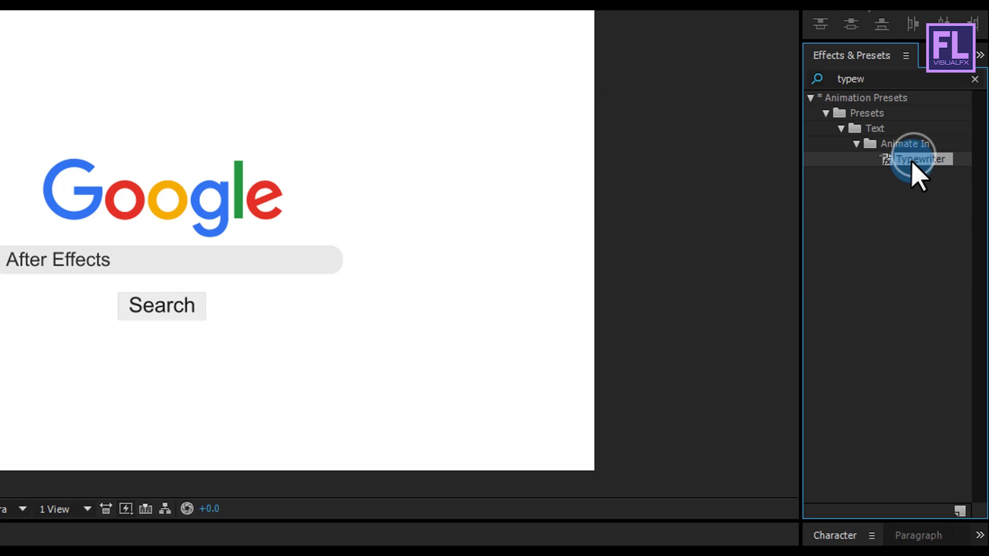
pyautogui.moveTo(638, 225); pyautogui.dragTo(124, 364)
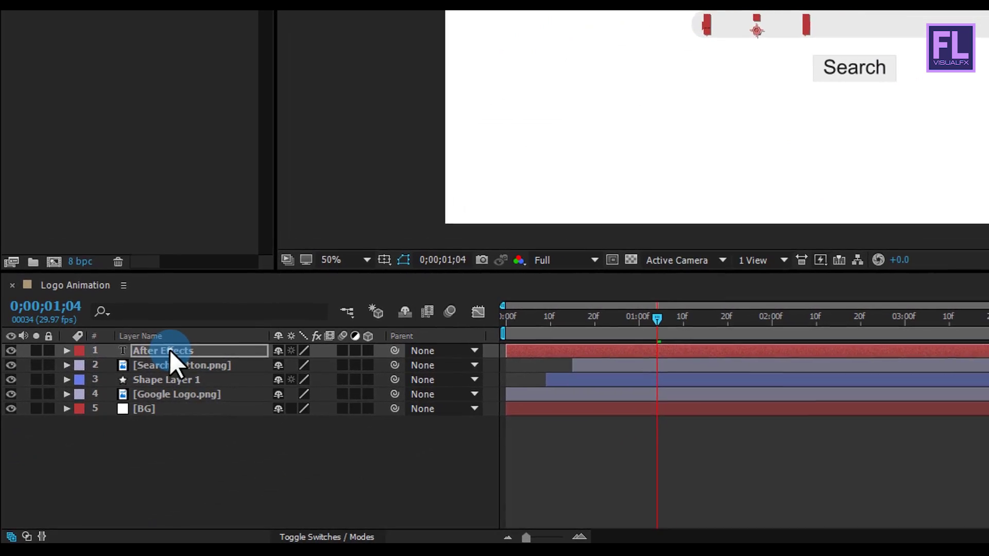
# Reveal the text layer's Range Selector Start keyframes and move the first to about 0;00;01;02 and the last to 0;00;02;26
pyautogui.press('u')
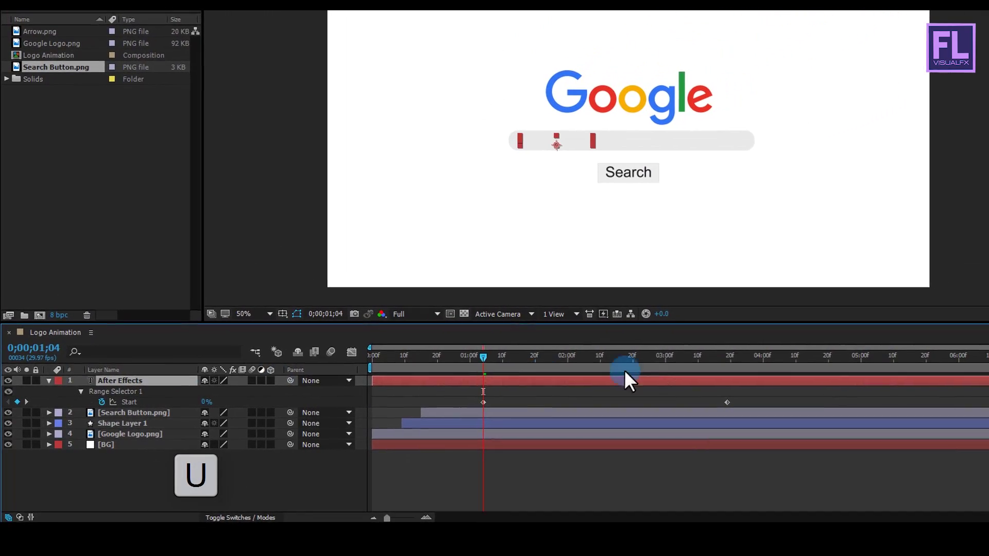
pyautogui.moveTo(739, 387); pyautogui.dragTo(478, 411)
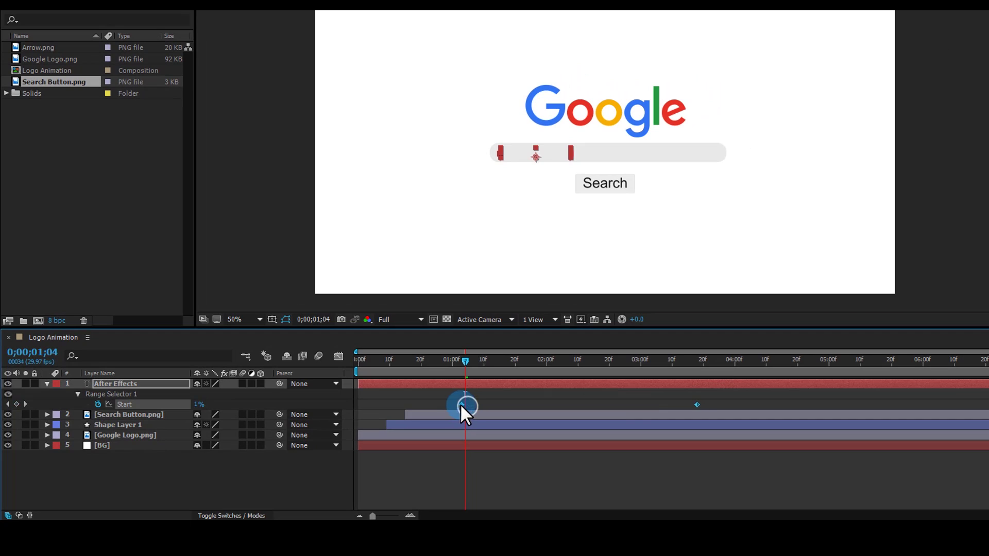
pyautogui.click(641, 405)
pyautogui.moveTo(695, 404); pyautogui.dragTo(628, 410)
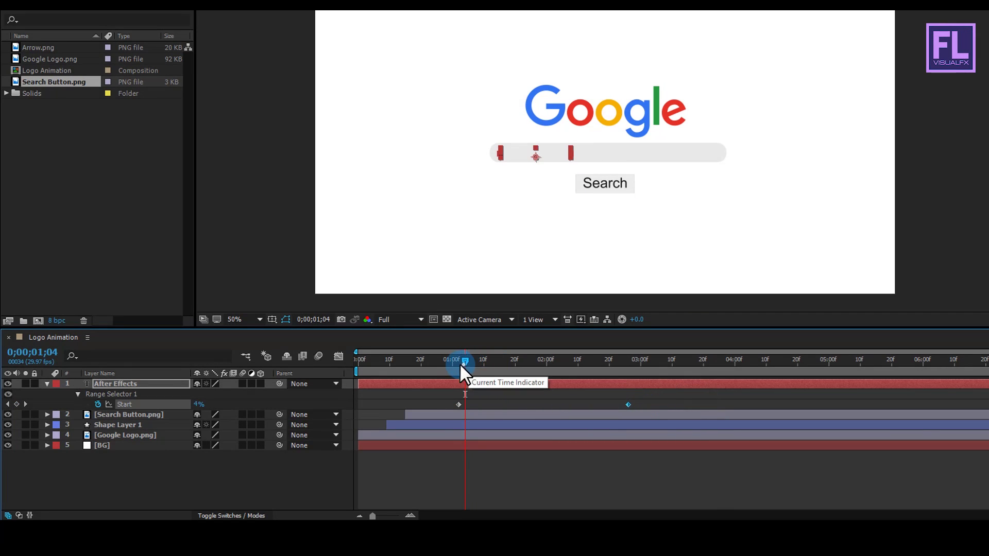
# Play and scrub the animation from 0;00;00;00 to check the typewriter timing, ending at 0;00;02;26
pyautogui.moveTo(463, 362); pyautogui.dragTo(355, 364)
pyautogui.press('space')
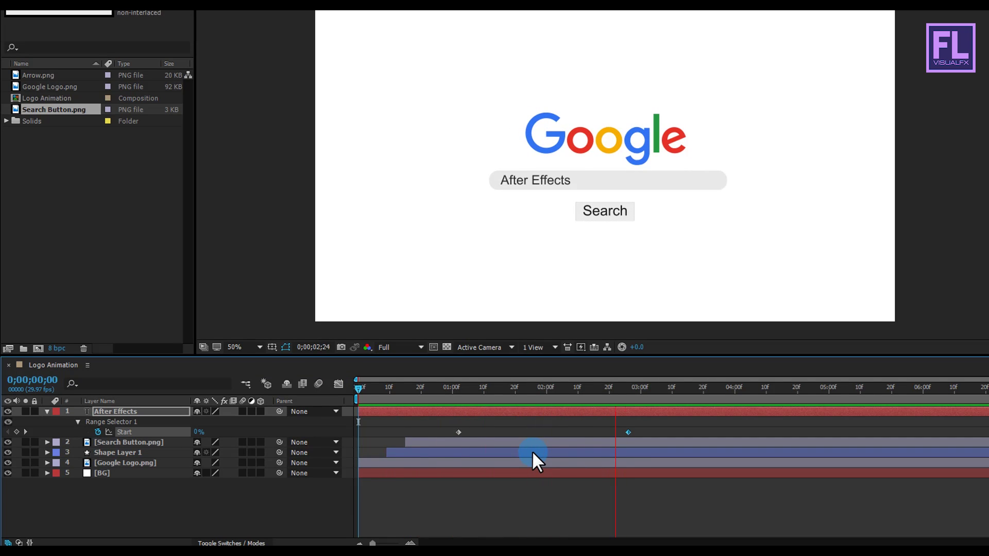
pyautogui.moveTo(596, 390); pyautogui.dragTo(552, 392)
pyautogui.moveTo(427, 395)
pyautogui.mouseDown()
pyautogui.moveTo(442, 395)
pyautogui.moveTo(427, 394)
pyautogui.mouseUp()
pyautogui.press('space')
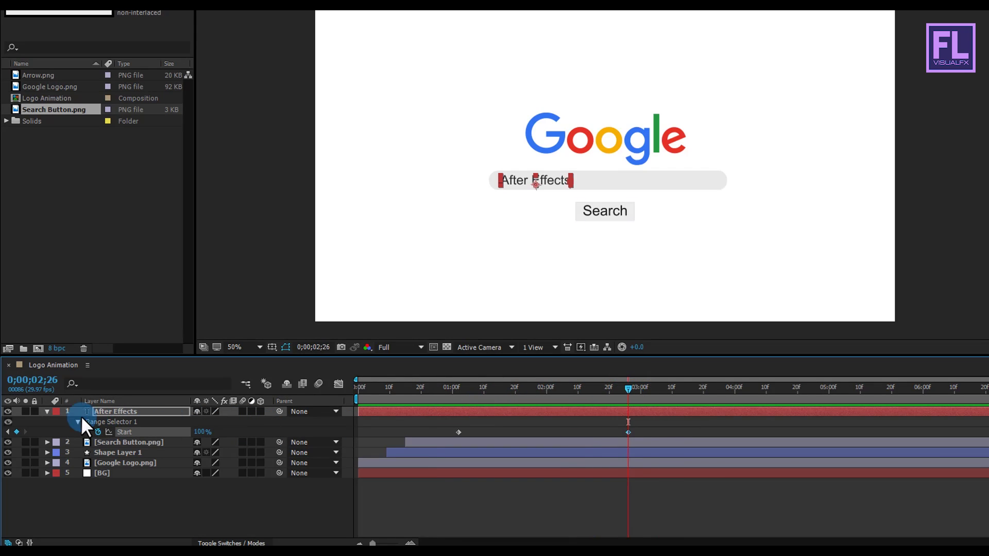
# Collapse and deselect the After Effects text layer, and add Arrow.png to the composition as the top layer
pyautogui.click(47, 411)
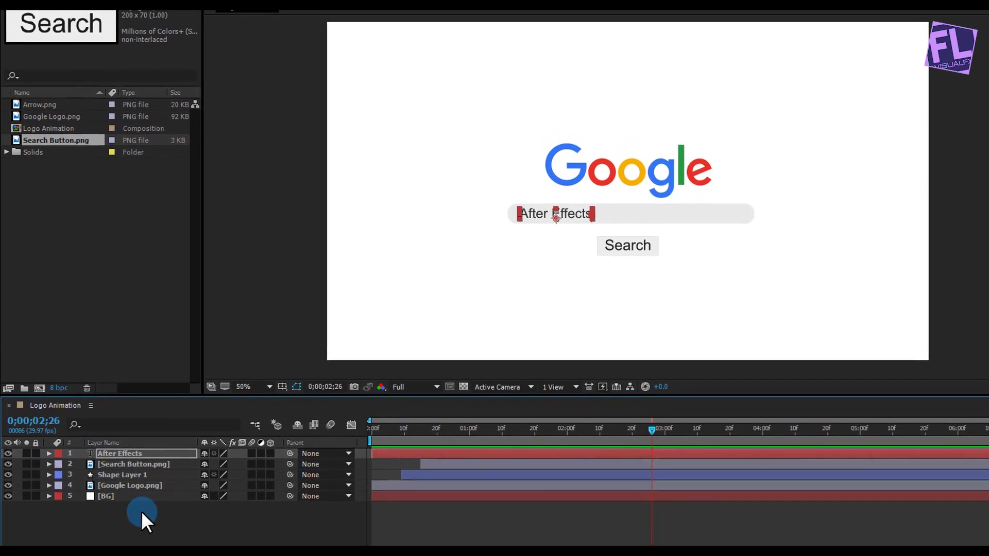
pyautogui.click(142, 513)
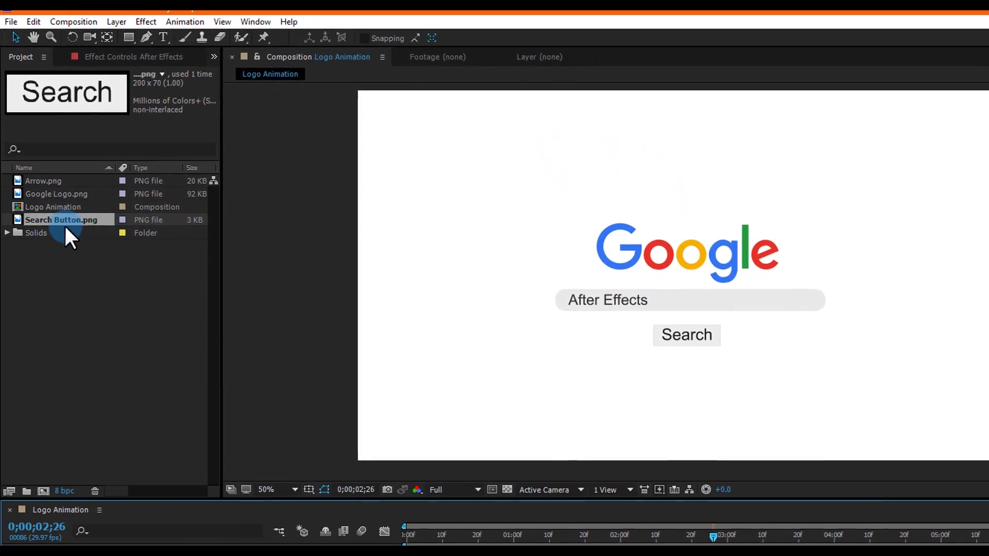
pyautogui.click(42, 180)
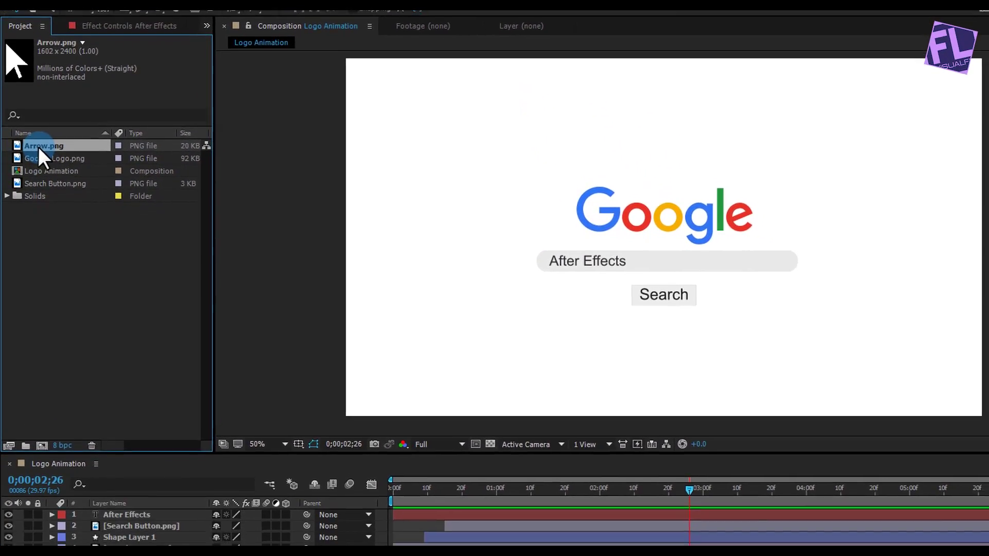
pyautogui.moveTo(39, 147); pyautogui.dragTo(128, 512)
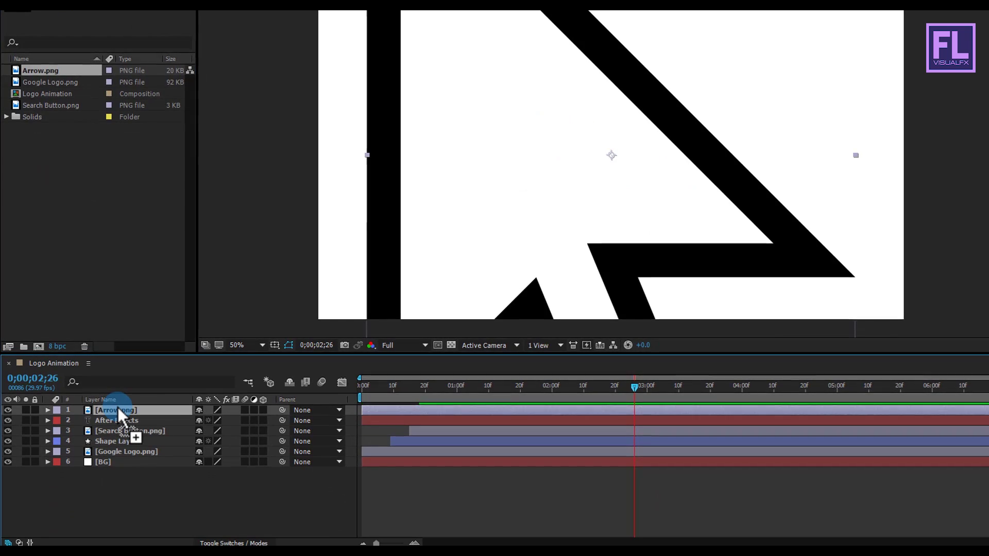
# Scale the Arrow.png layer to 3% and move it off-frame, just below the bottom edge of the composition
pyautogui.press('s')
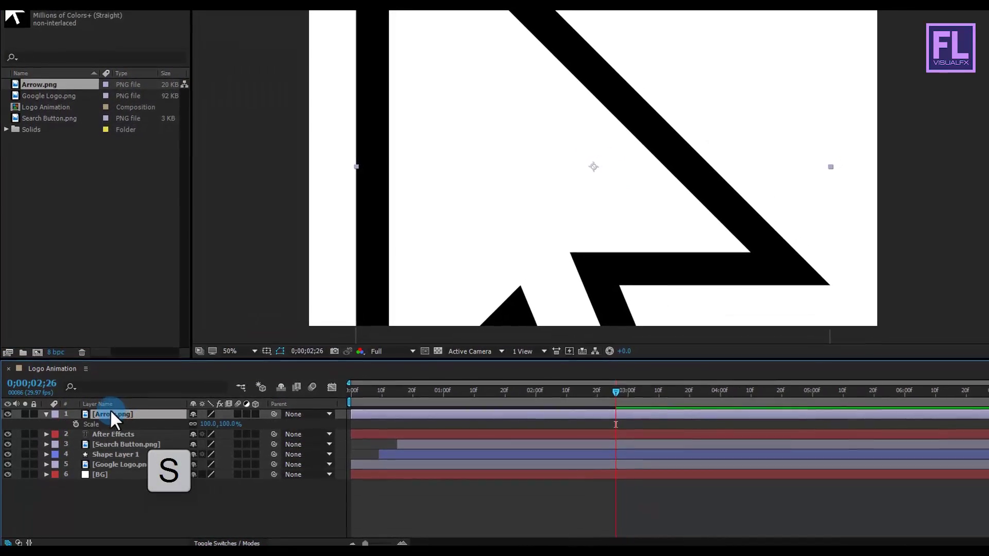
pyautogui.click(208, 424)
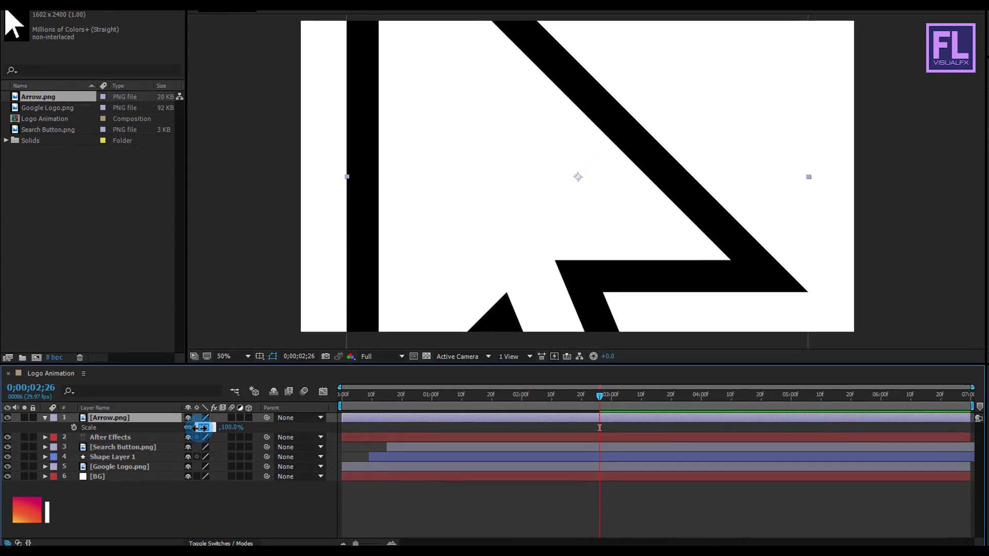
pyautogui.write('3')
pyautogui.press('Return')
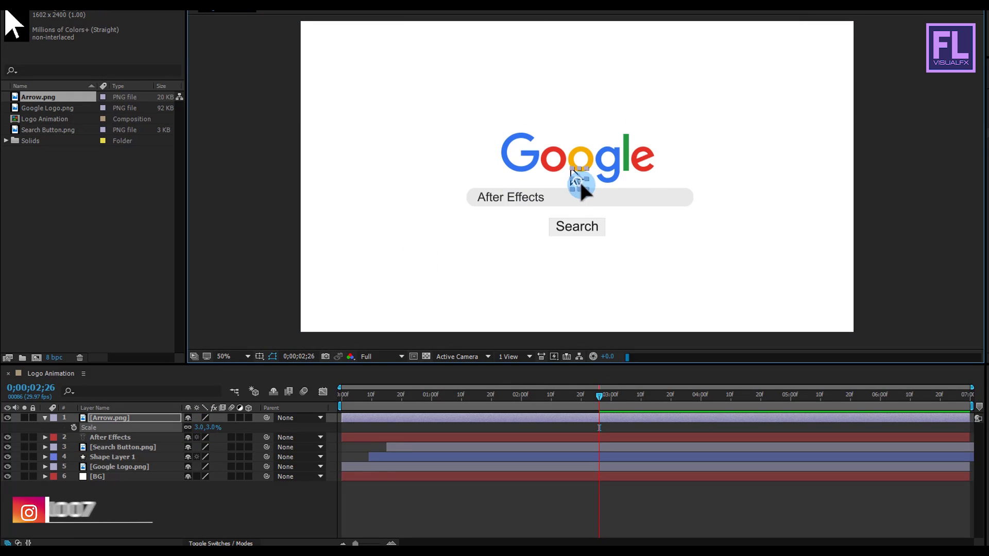
pyautogui.moveTo(580, 180); pyautogui.dragTo(596, 215)
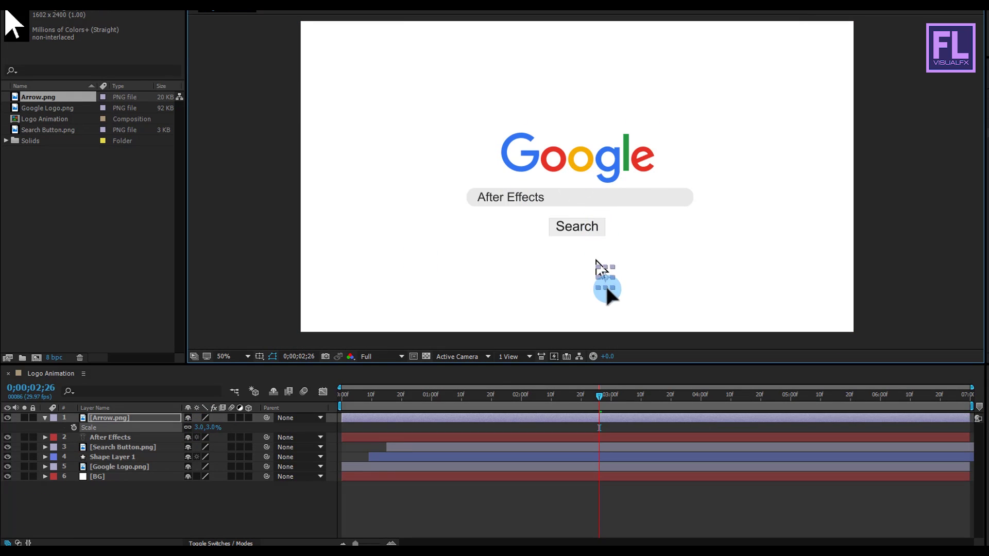
pyautogui.scroll(-2, 608, 220)
pyautogui.scroll(2, 618, 186)
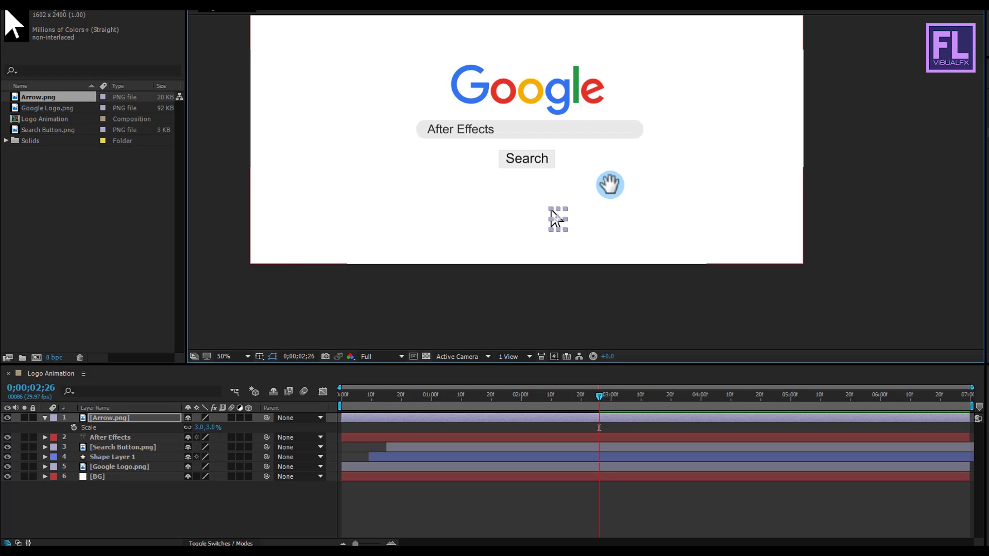
pyautogui.moveTo(564, 222); pyautogui.dragTo(599, 303)
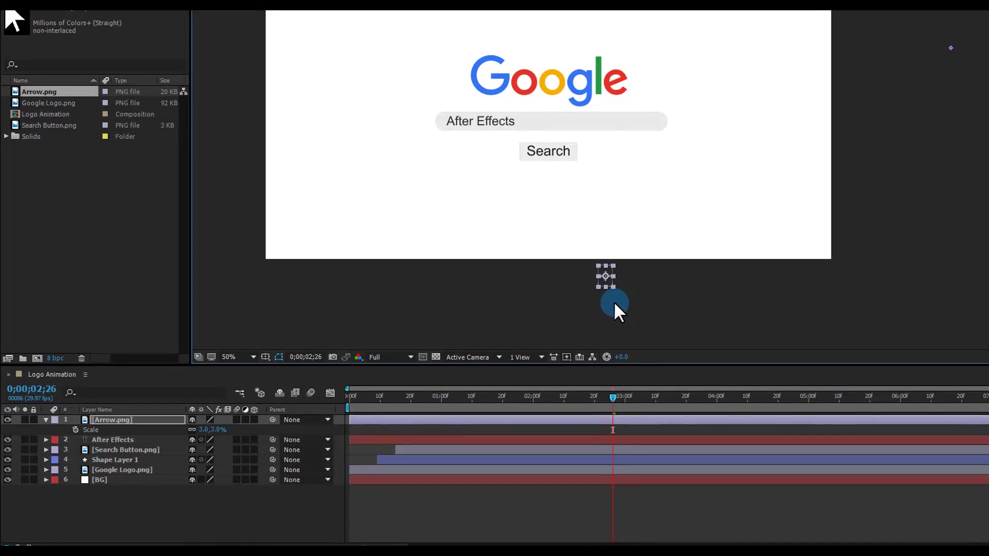
# Start animating the Arrow.png layer's Position with a keyframe at 0;00;02;13
pyautogui.moveTo(613, 400); pyautogui.dragTo(586, 414)
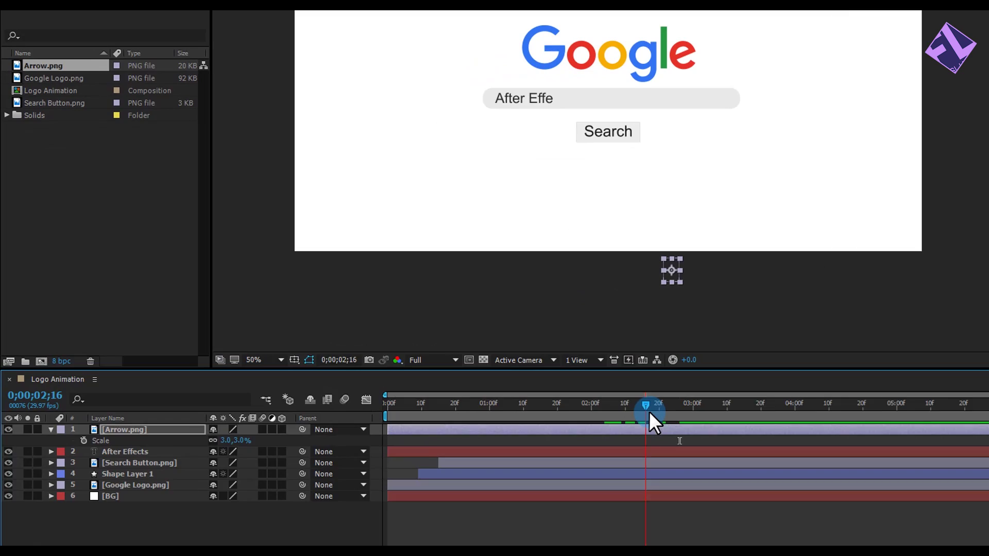
pyautogui.moveTo(650, 413)
pyautogui.mouseDown()
pyautogui.moveTo(683, 418)
pyautogui.moveTo(637, 409)
pyautogui.mouseUp()
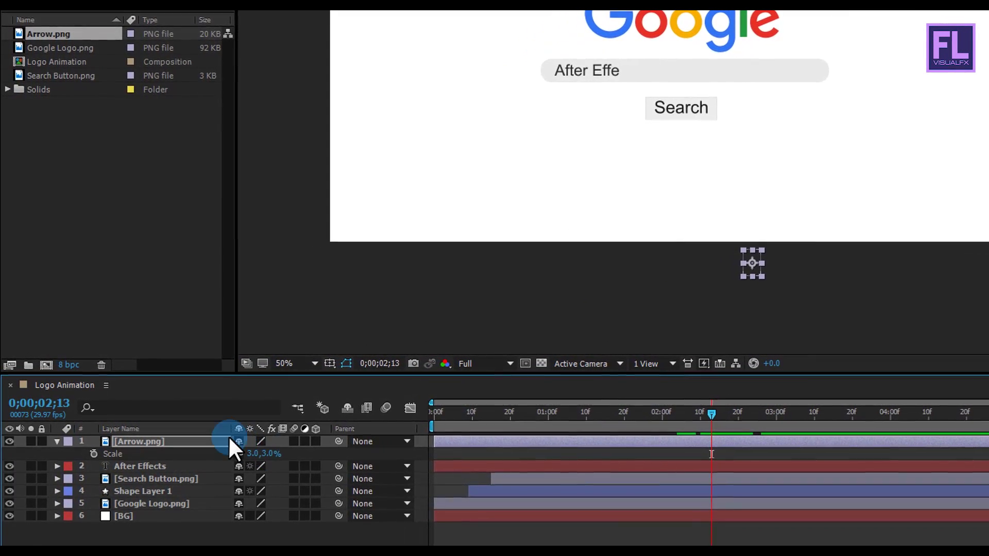
pyautogui.click(105, 442)
pyautogui.press('p')
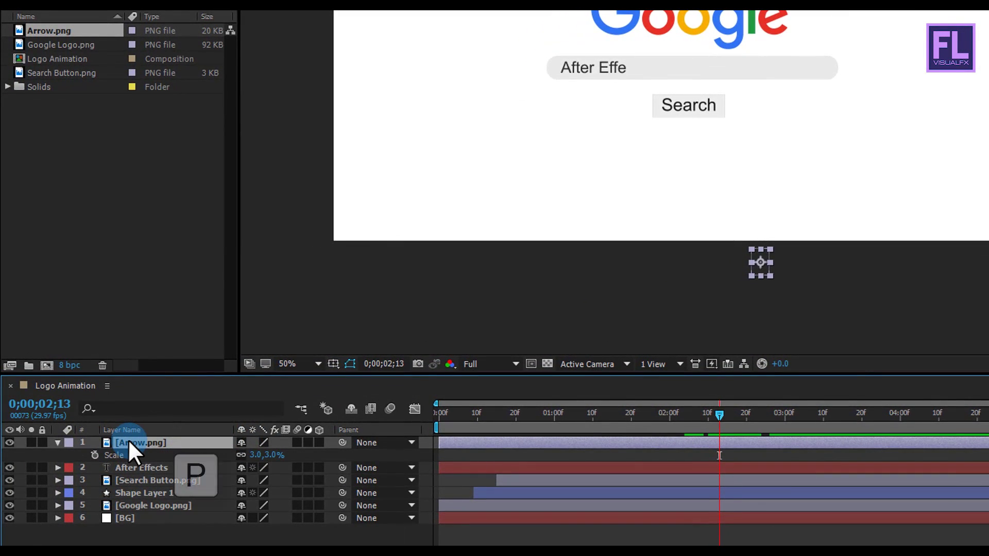
pyautogui.click(94, 454)
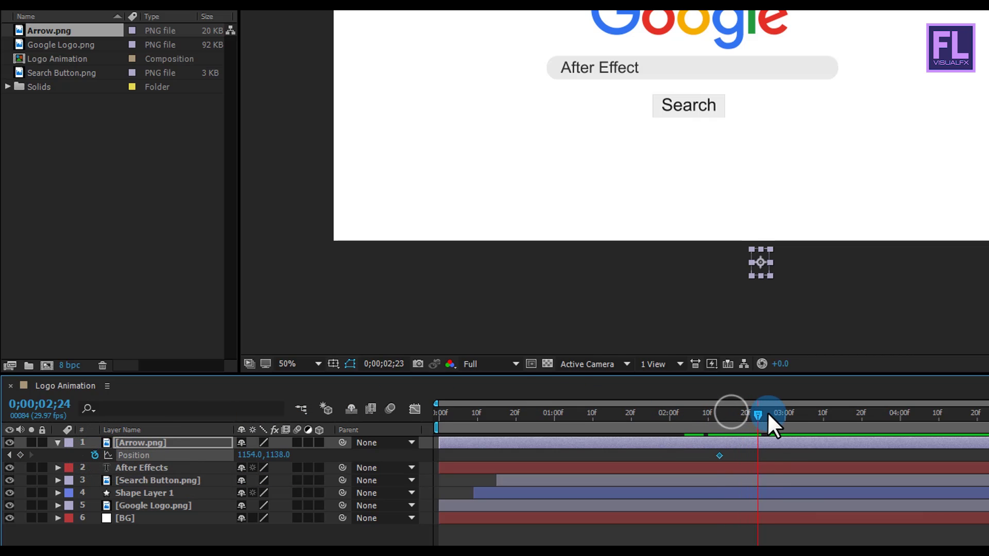
# At 0;00;03;00, move the arrow onto the lower part of the Search button, at position 1002, 740
pyautogui.moveTo(787, 413); pyautogui.dragTo(784, 414)
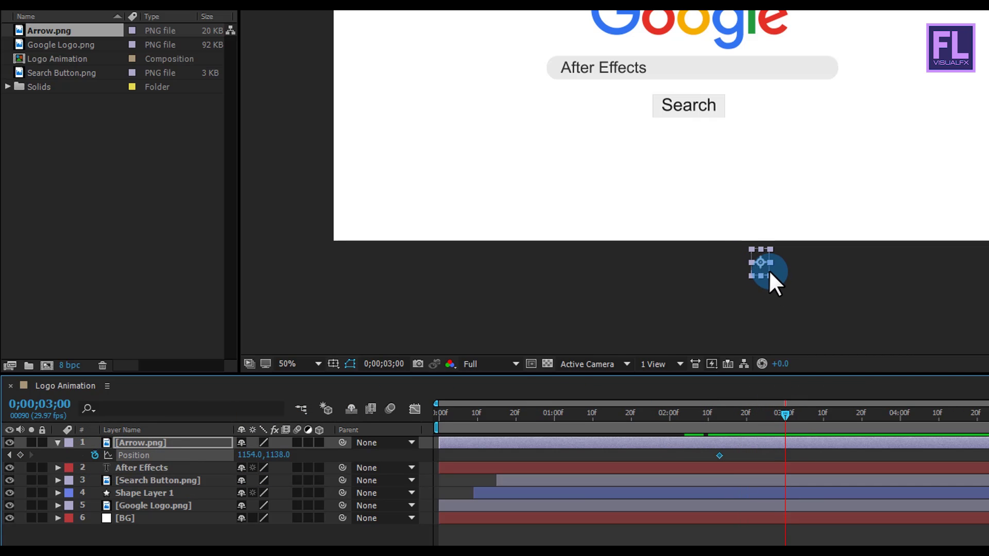
pyautogui.moveTo(765, 267); pyautogui.dragTo(711, 136)
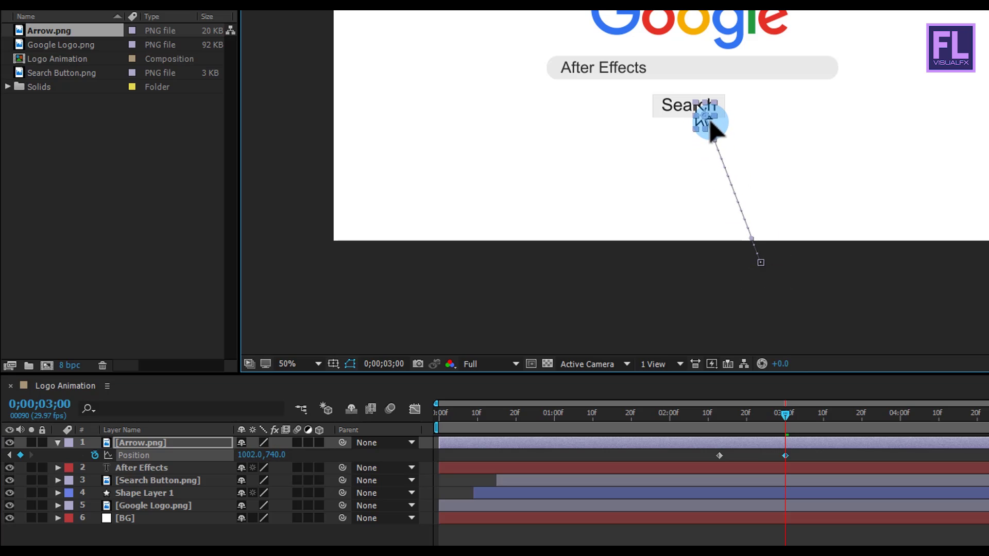
pyautogui.press('h')
pyautogui.scroll(1, 792, 185)
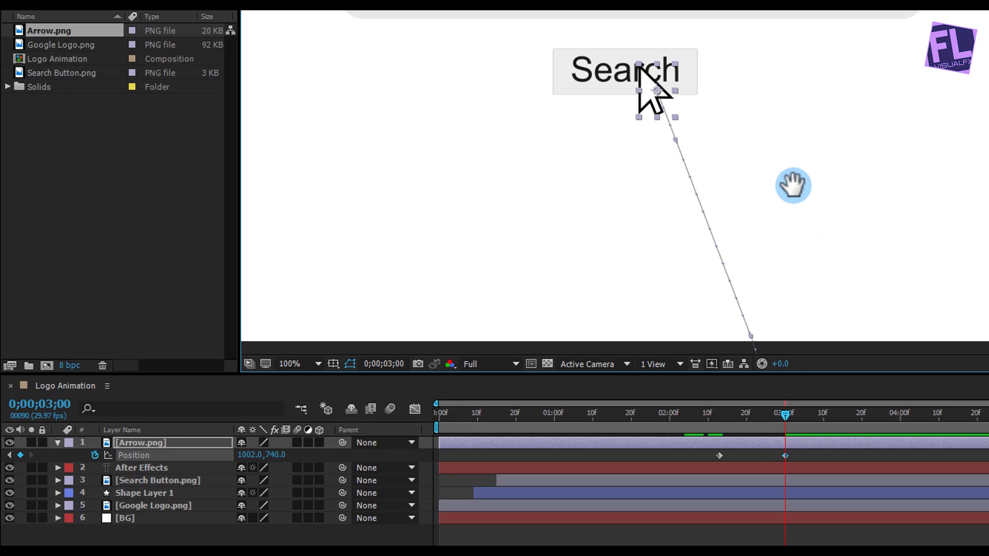
pyautogui.moveTo(804, 160); pyautogui.dragTo(842, 165)
pyautogui.scroll(-1, 852, 150)
# Hold the arrow's position with a keyframe at 0;00;03;08, and at 0;00;03;25 move it below the frame to 756, 1126
pyautogui.click(793, 419)
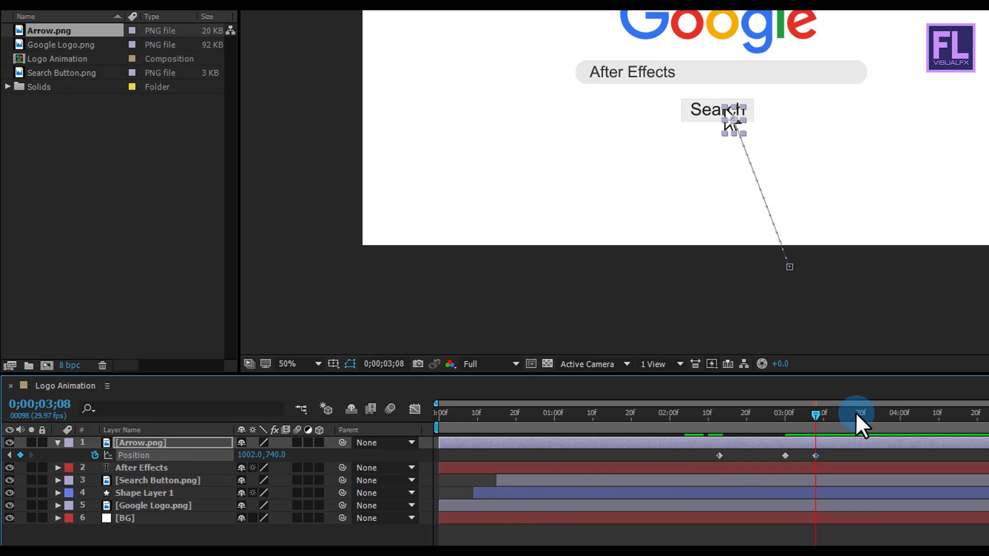
pyautogui.moveTo(853, 414); pyautogui.dragTo(881, 411)
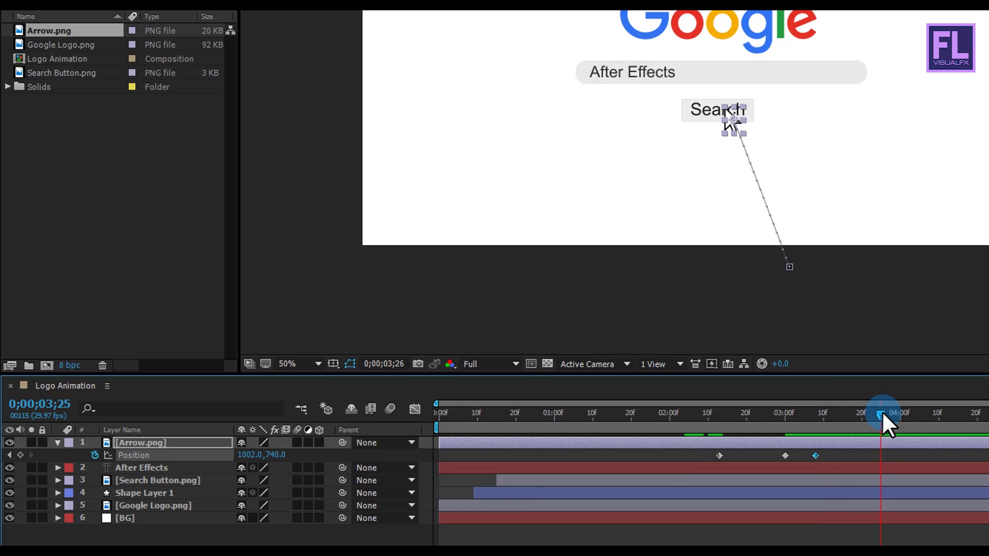
pyautogui.moveTo(729, 126); pyautogui.dragTo(704, 140)
pyautogui.moveTo(683, 180); pyautogui.dragTo(639, 267)
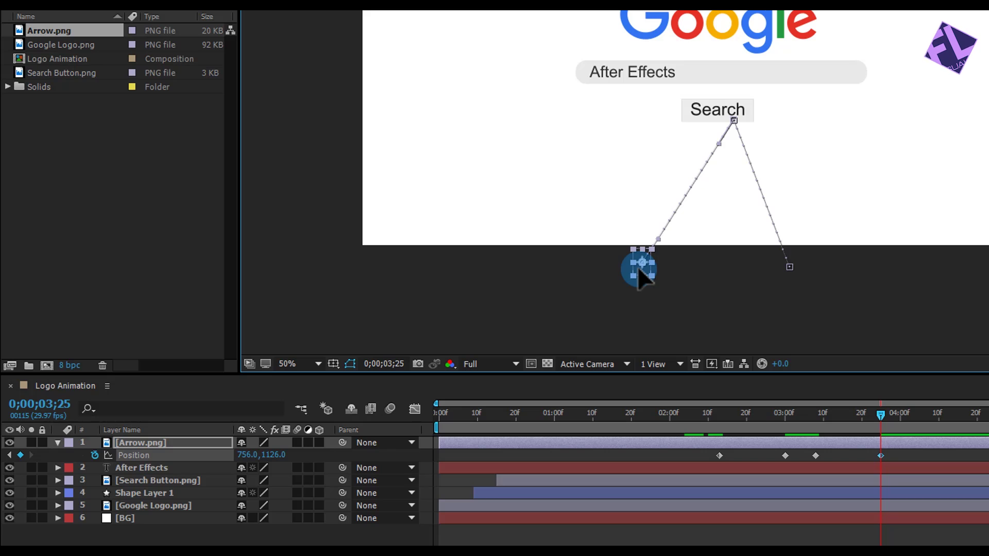
# Bend the arrow's exit path into an outward arc using the motion path handle of the 0;00;03;08 keyframe
pyautogui.moveTo(825, 162); pyautogui.dragTo(895, 100)
pyautogui.scroll(1, 819, 207)
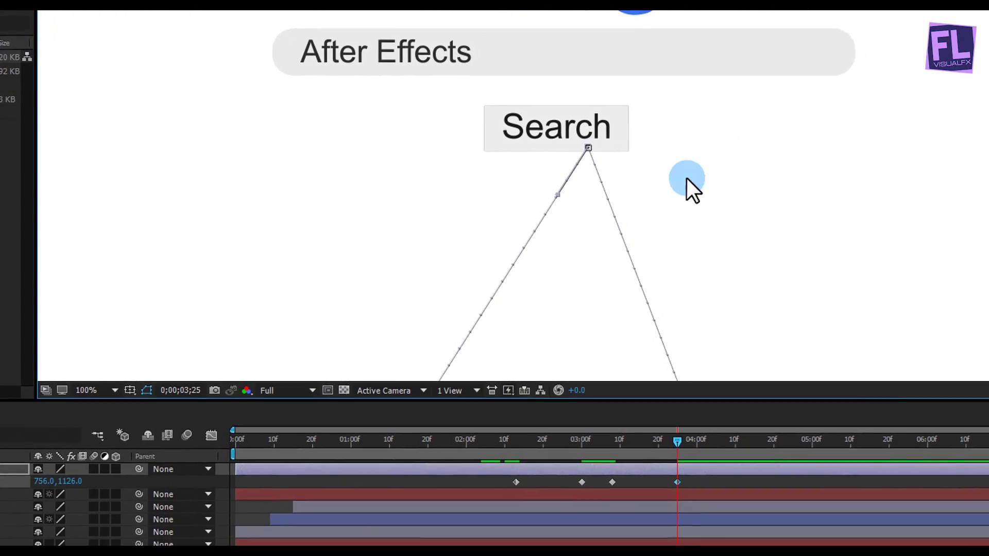
pyautogui.click(612, 482)
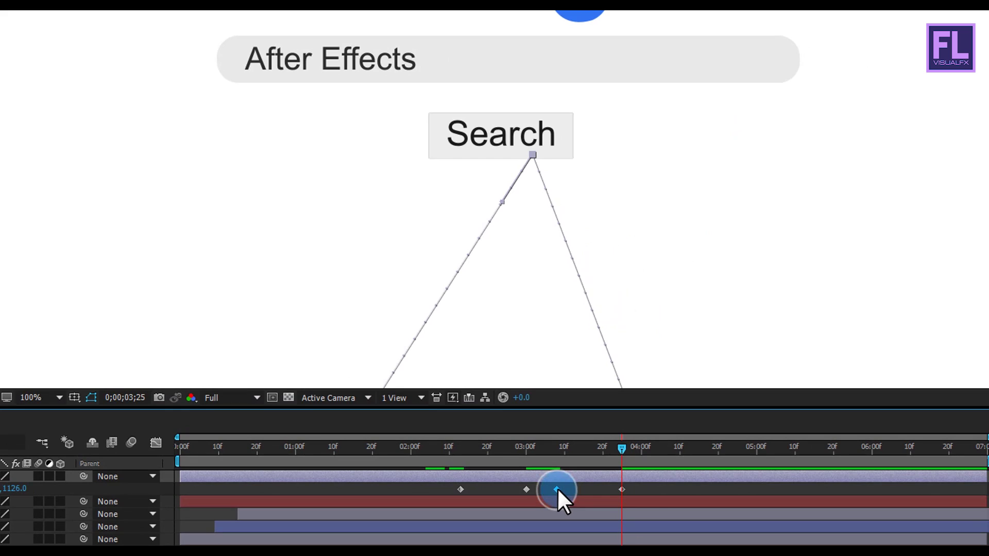
pyautogui.moveTo(504, 202); pyautogui.dragTo(370, 165)
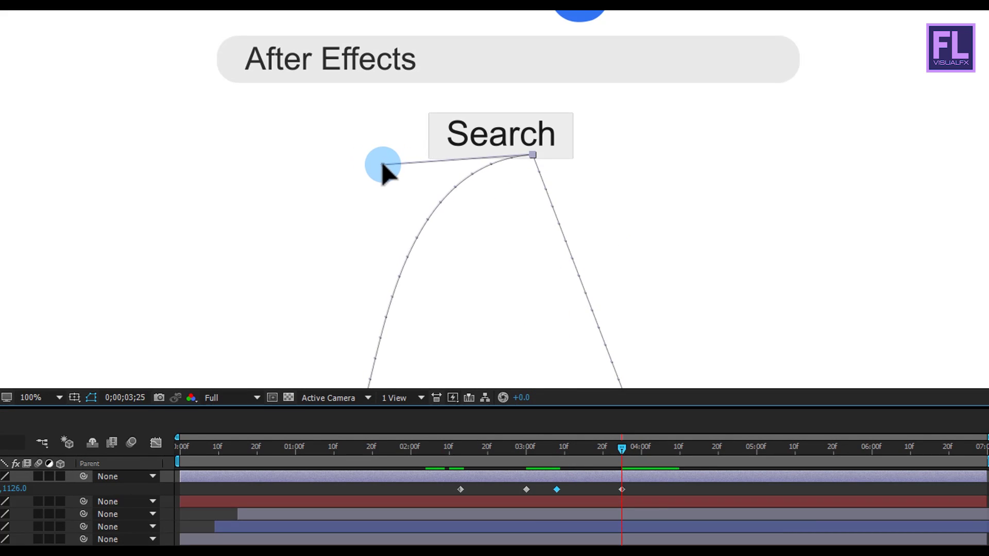
# Curve the arrow's entry path outward from the 0;00;03;00 keyframe, and shift the path's starting point slightly farther right
pyautogui.click(526, 490)
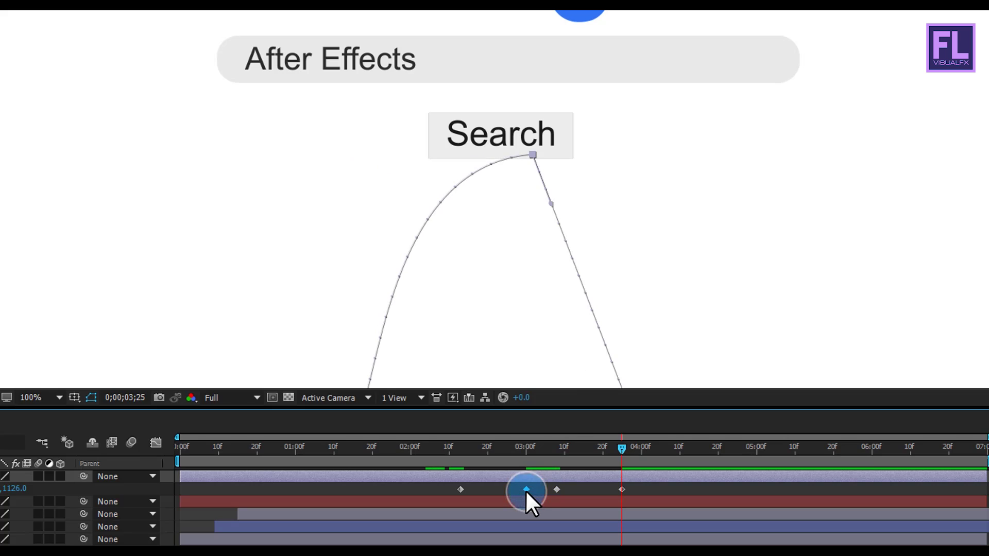
pyautogui.moveTo(551, 204); pyautogui.dragTo(677, 130)
pyautogui.scroll(-1, 678, 130)
pyautogui.moveTo(680, 177); pyautogui.dragTo(685, 188)
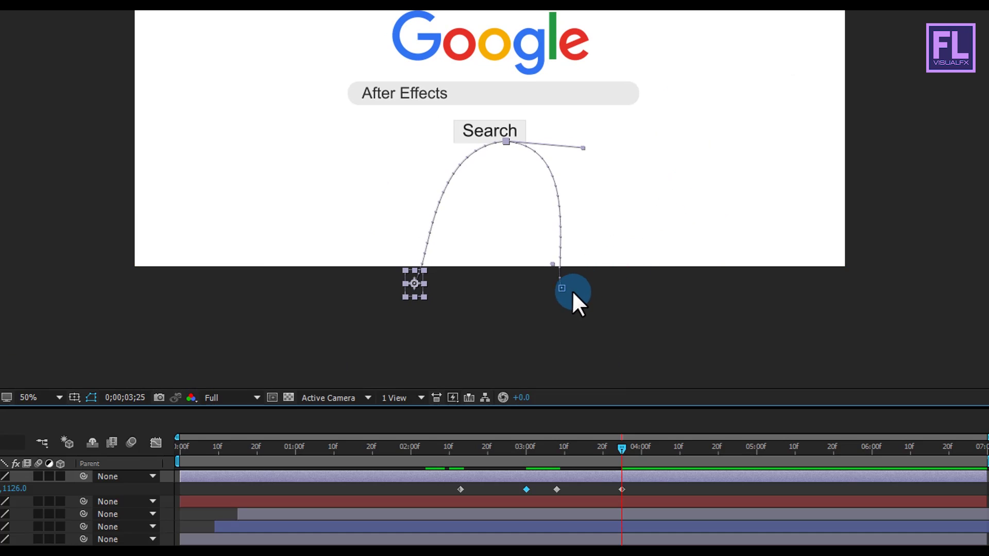
pyautogui.moveTo(561, 288); pyautogui.dragTo(585, 294)
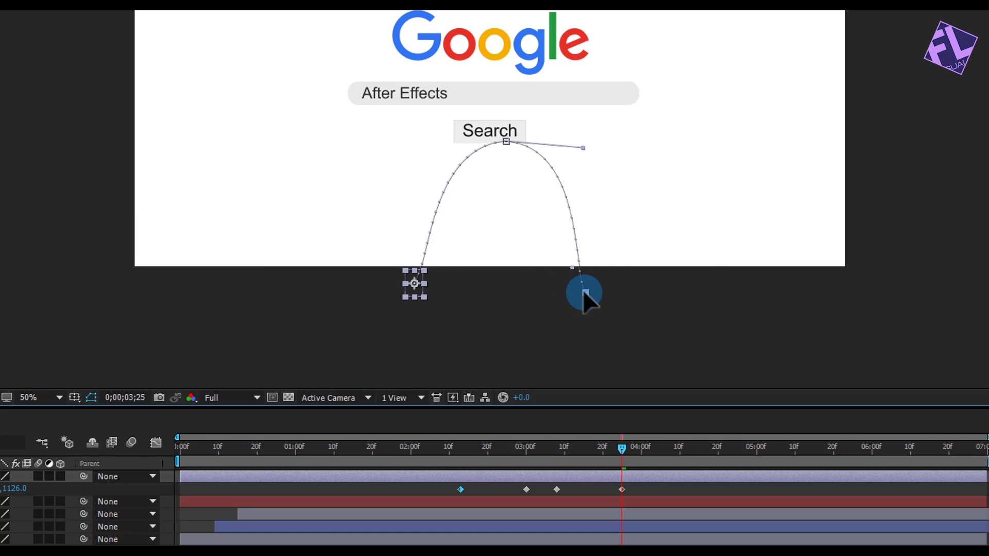
# Play and scrub the arrow's movement from just before its first Position keyframe to check the curved path
pyautogui.moveTo(621, 450); pyautogui.dragTo(458, 450)
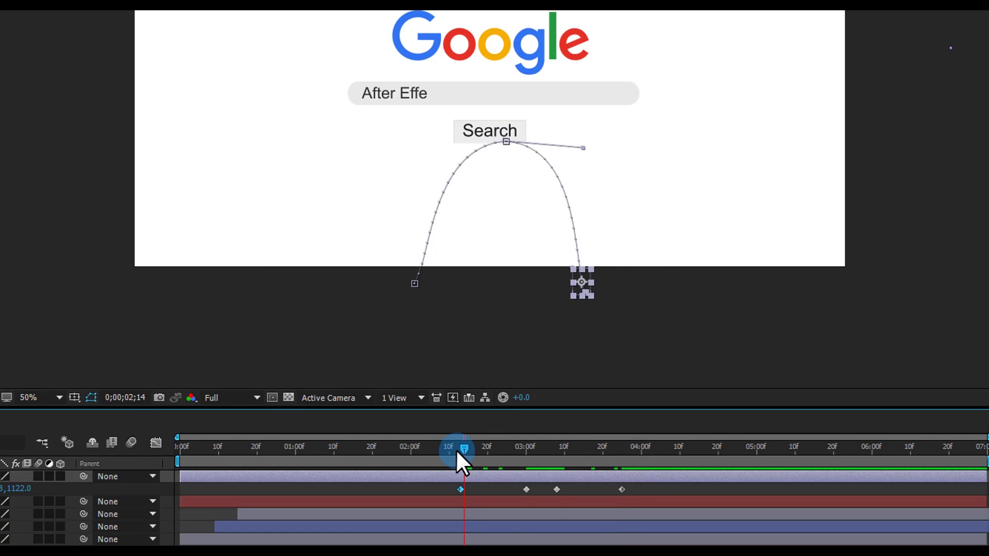
pyautogui.press('space')
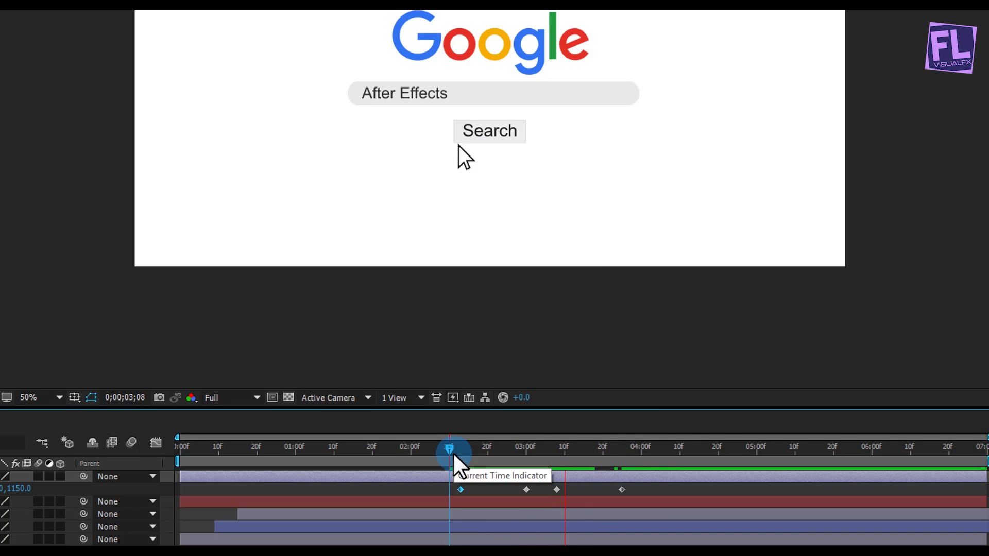
pyautogui.click(585, 451)
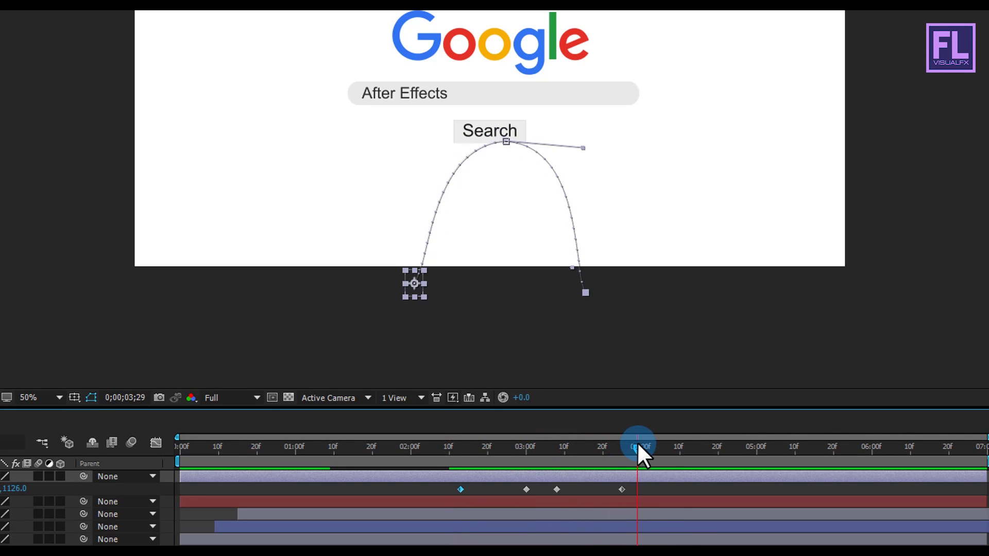
pyautogui.moveTo(545, 443); pyautogui.dragTo(534, 446)
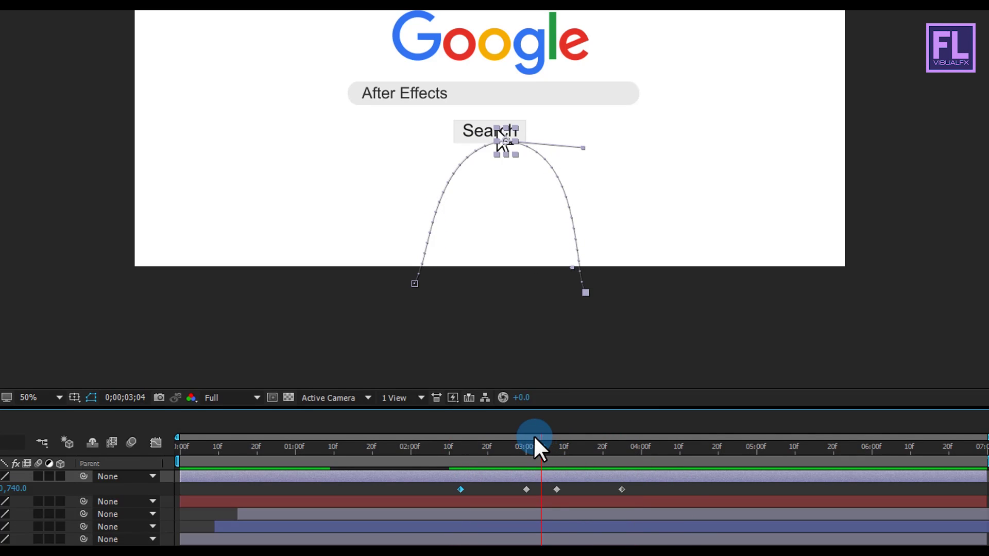
# Move the arrow's first Position keyframe to about 0;00;02;11 and the last to about 0;00;03;26, and apply Easy Ease to all four
pyautogui.moveTo(457, 490); pyautogui.dragTo(451, 490)
pyautogui.click(613, 489)
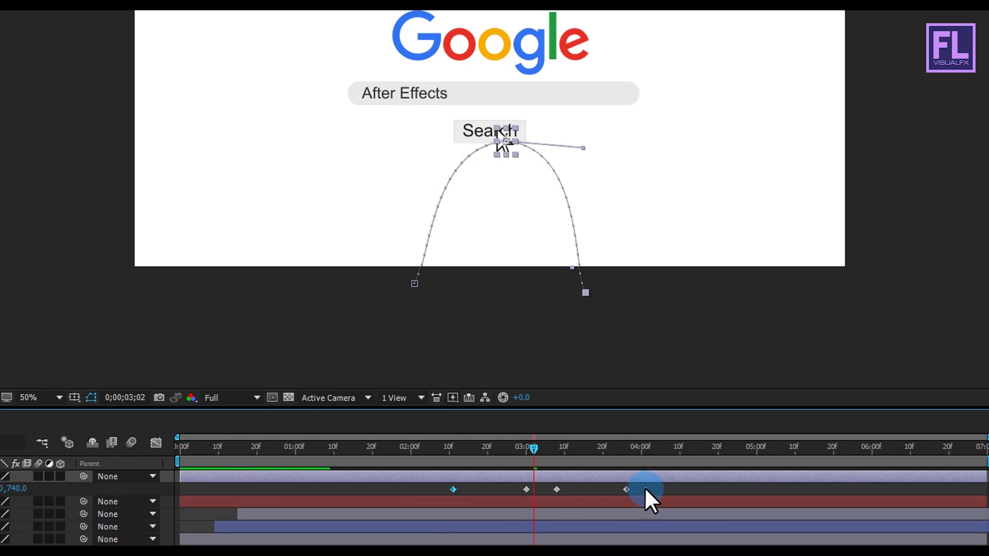
pyautogui.moveTo(644, 486); pyautogui.dragTo(451, 484)
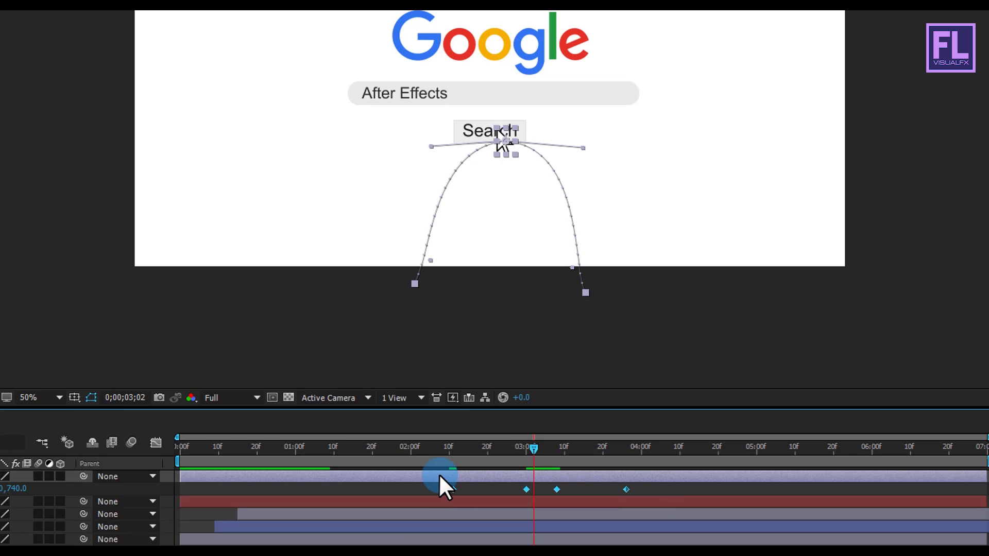
pyautogui.press('F9')
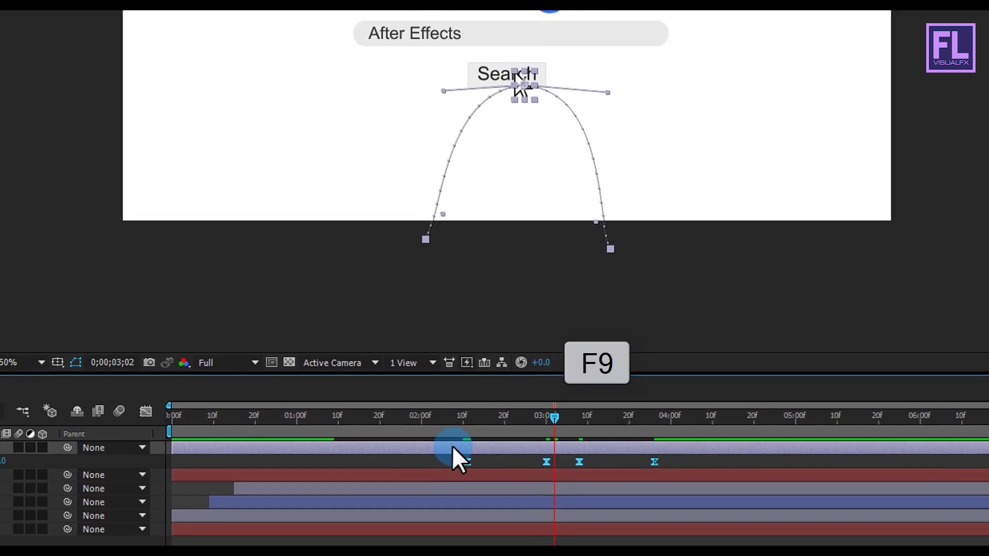
# Reshape the arrow's speed graph so it slows gradually into the Search button and accelerates gradually away, and close the Graph Editor
pyautogui.click(146, 411)
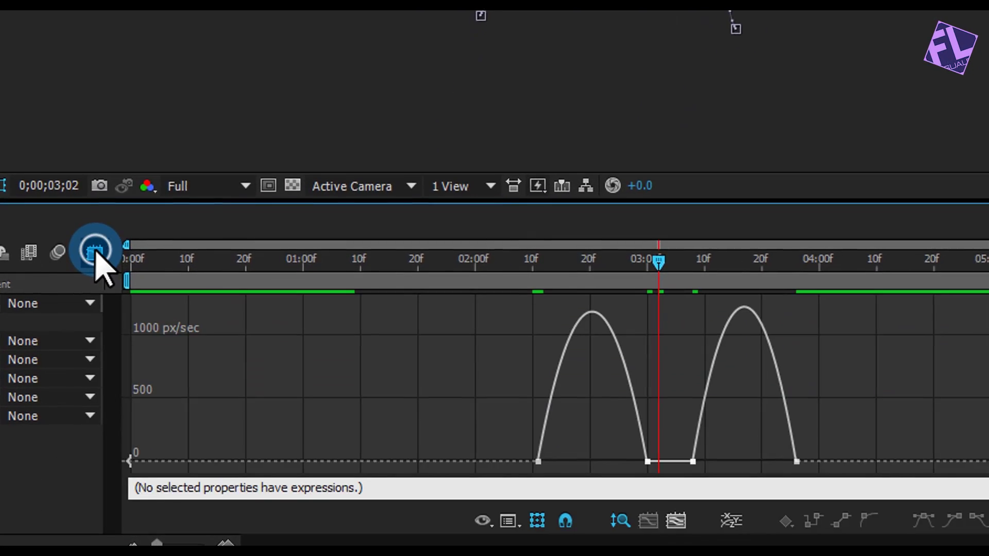
pyautogui.click(538, 462)
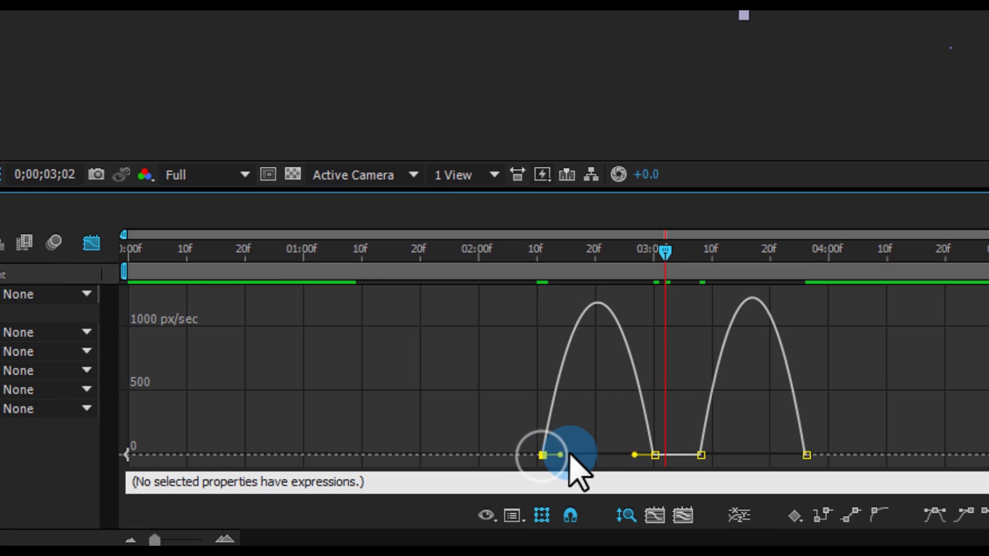
pyautogui.click(563, 454)
pyautogui.moveTo(563, 454); pyautogui.dragTo(615, 457)
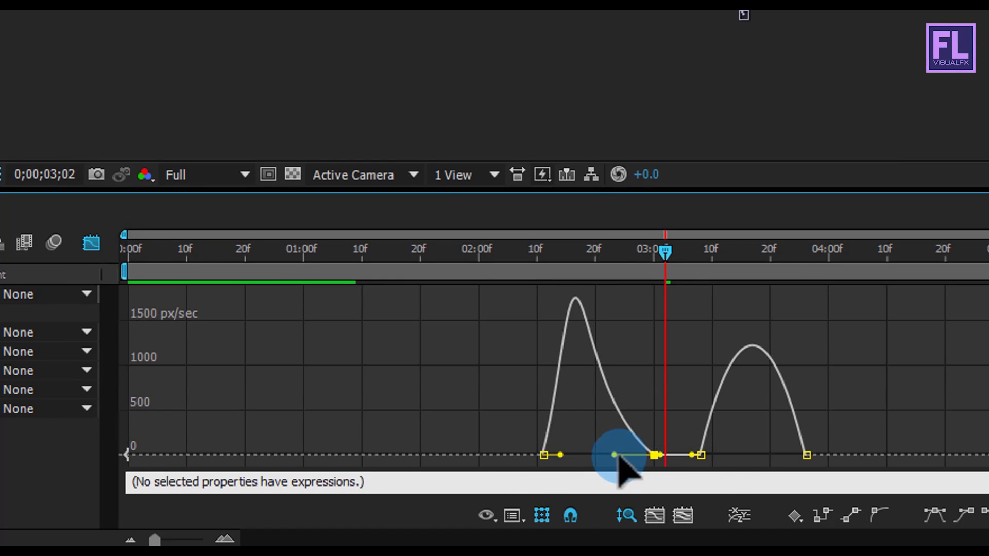
pyautogui.moveTo(703, 456)
pyautogui.mouseDown()
pyautogui.moveTo(740, 458)
pyautogui.moveTo(718, 462)
pyautogui.mouseUp()
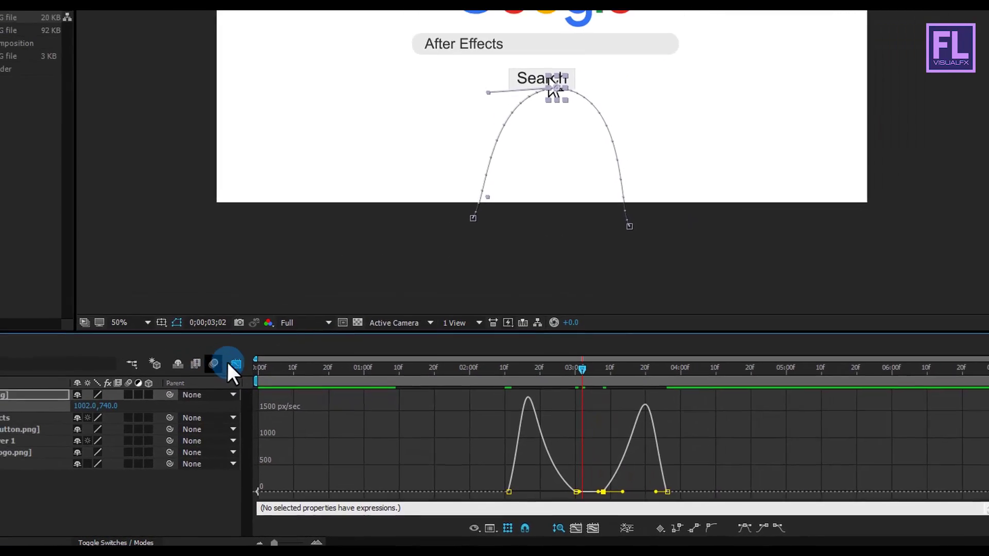
pyautogui.click(233, 364)
# Preview the whole animation from 0;00;00;00 with the full frame in view, and scrub through the arrow's pass over the Search button
pyautogui.moveTo(580, 370); pyautogui.dragTo(439, 368)
pyautogui.moveTo(307, 411); pyautogui.dragTo(304, 411)
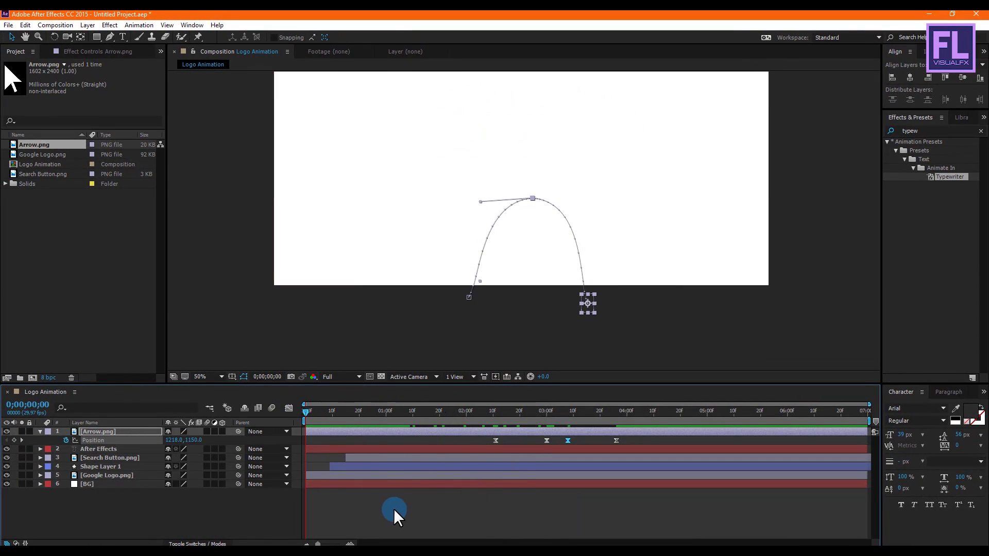
pyautogui.click(394, 509)
pyautogui.press('space')
pyautogui.moveTo(443, 413); pyautogui.dragTo(527, 413)
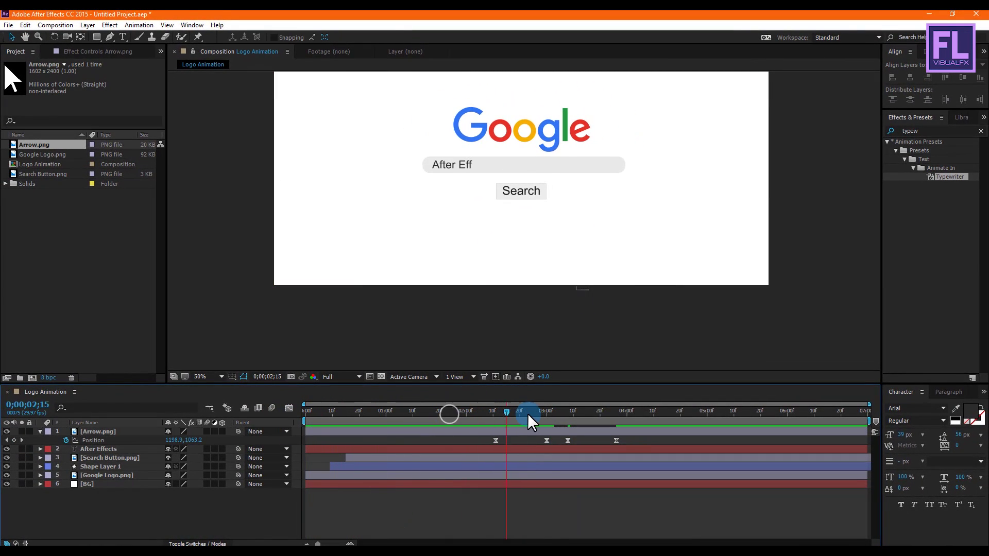
pyautogui.scroll(-2, 572, 251)
pyautogui.moveTo(572, 220); pyautogui.dragTo(578, 278)
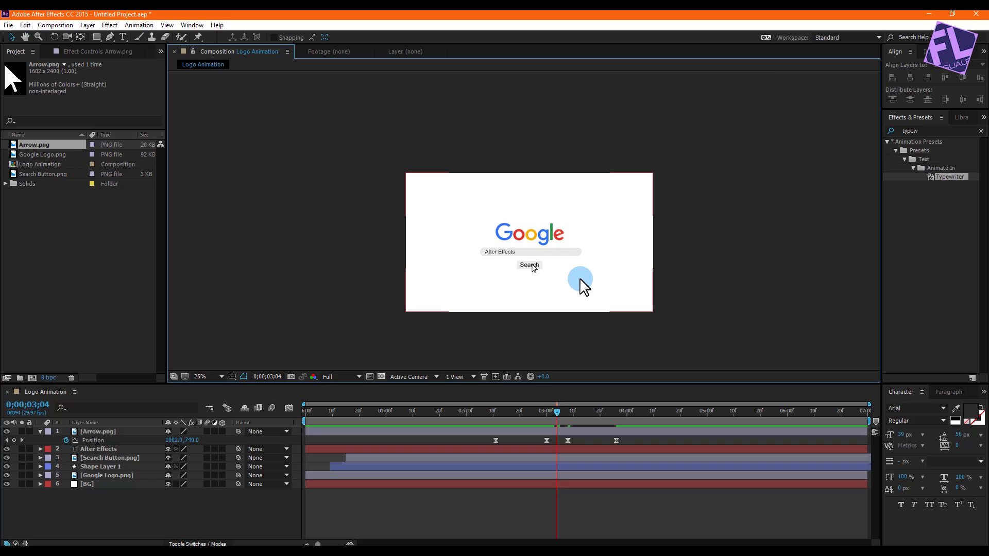
pyautogui.hotkey('shift', '/')
pyautogui.press('space')
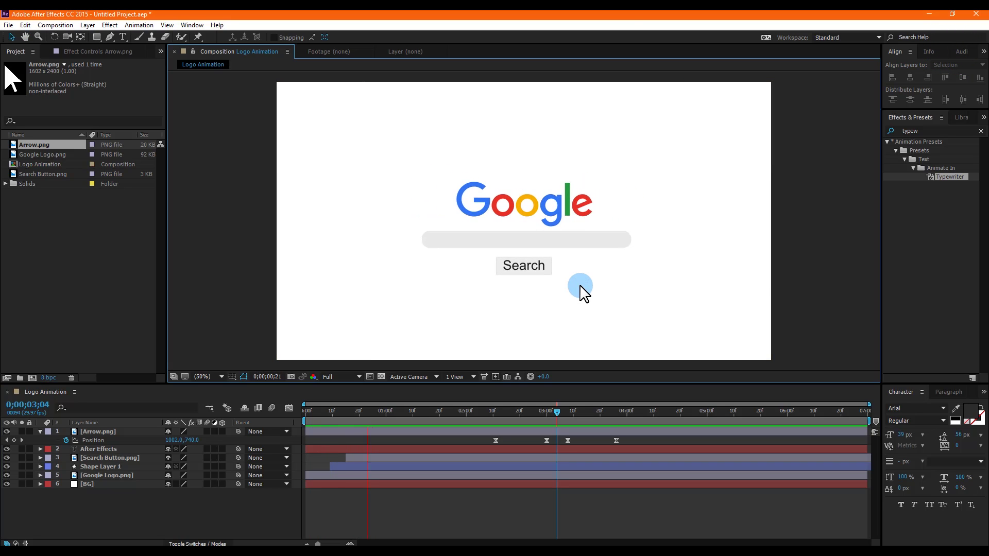
pyautogui.moveTo(496, 412); pyautogui.dragTo(531, 417)
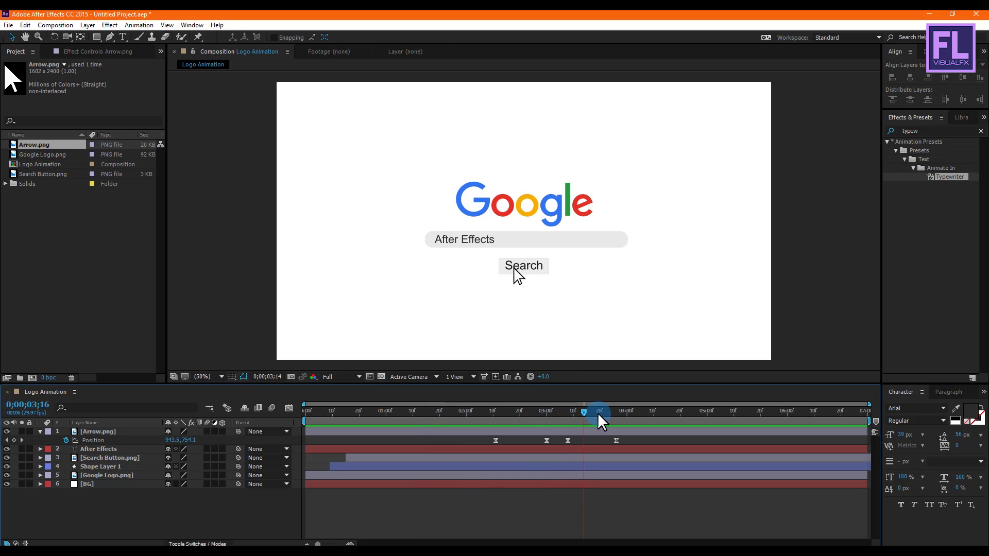
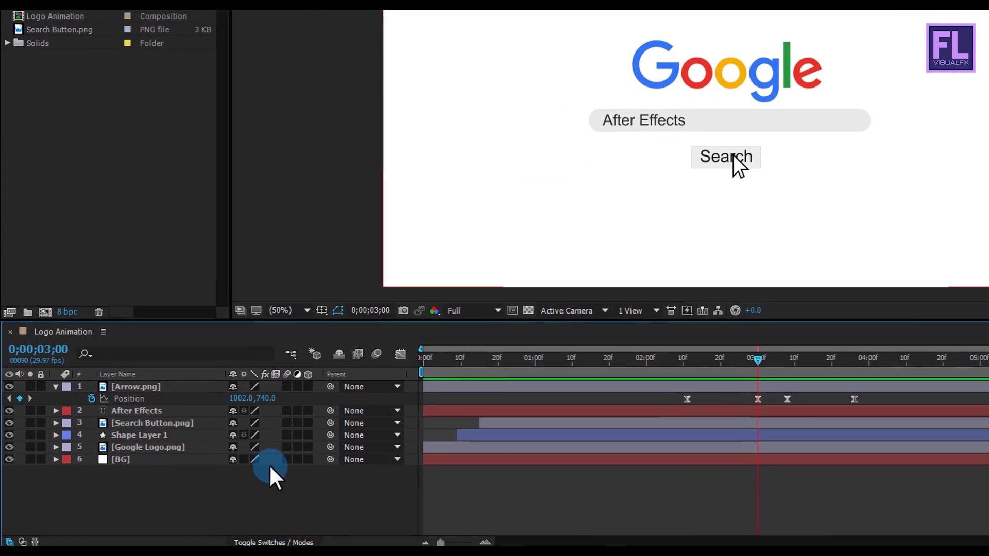
# Duplicate the Search Button.png layer and rename the upper copy Click
pyautogui.click(135, 437)
pyautogui.hotkey('ctrl', 'd')
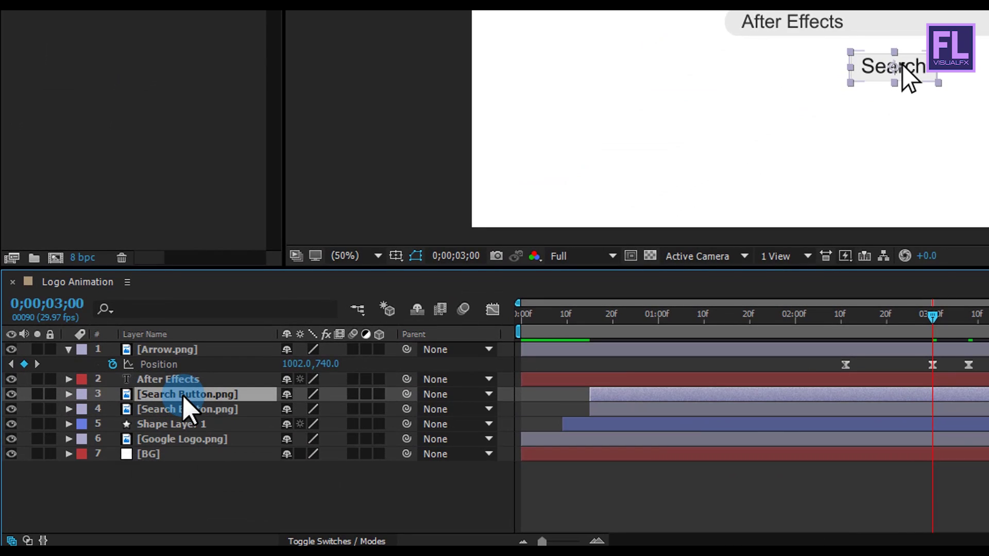
pyautogui.press('Return')
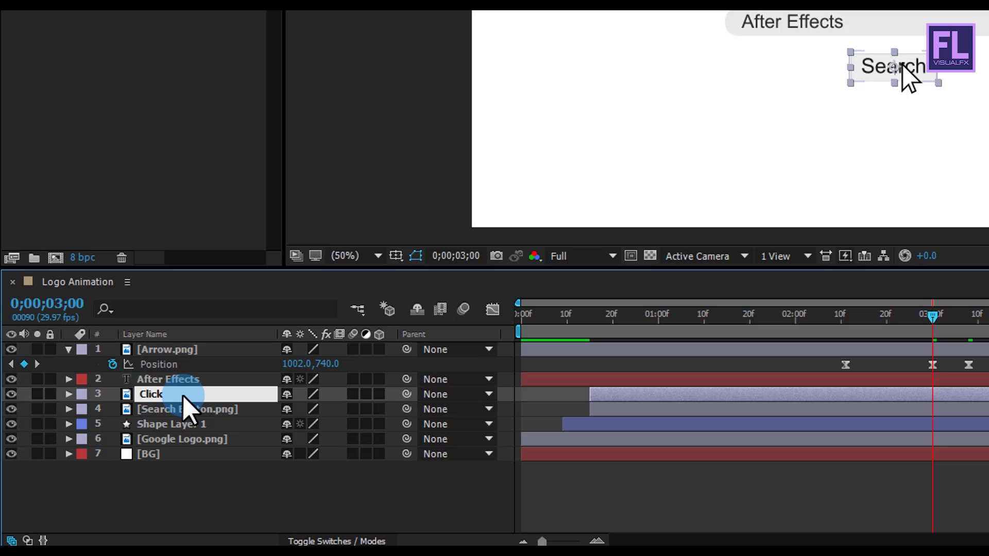
pyautogui.press('Return')
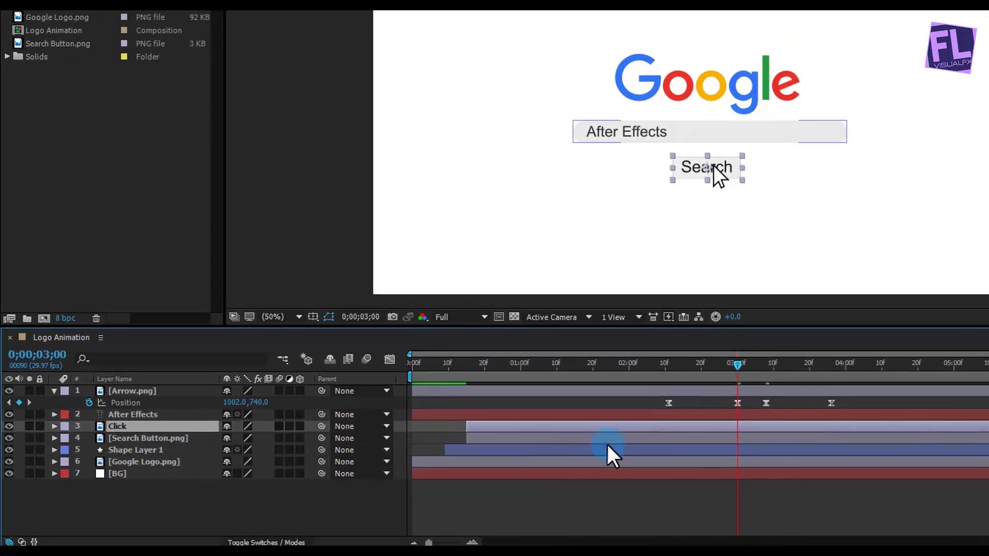
# Trim the Click layer to the arrow's pause on the Search button, from about 0;00;03;01 to 0;00;03;07
pyautogui.moveTo(741, 365)
pyautogui.mouseDown()
pyautogui.moveTo(726, 365)
pyautogui.moveTo(740, 365)
pyautogui.mouseUp()
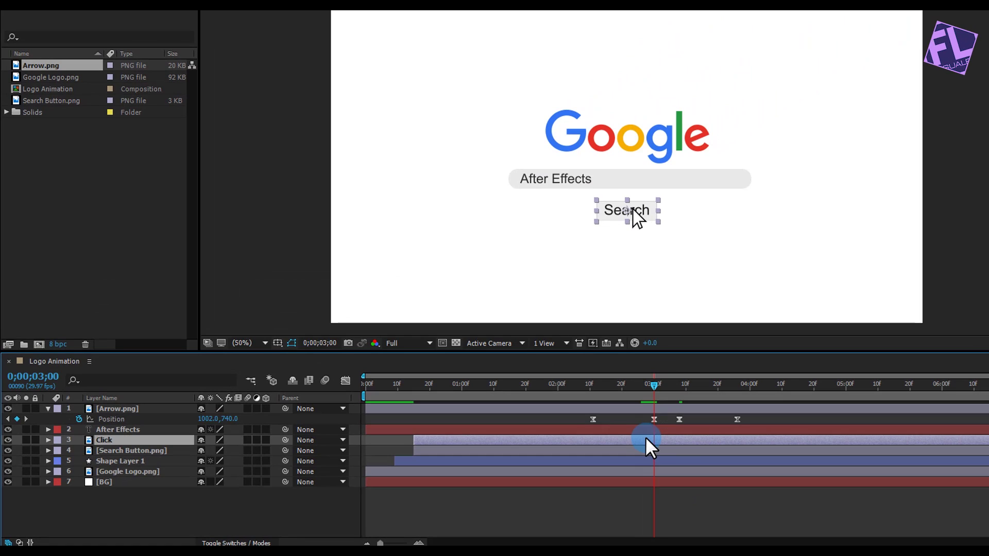
pyautogui.hotkey('alt', '[')
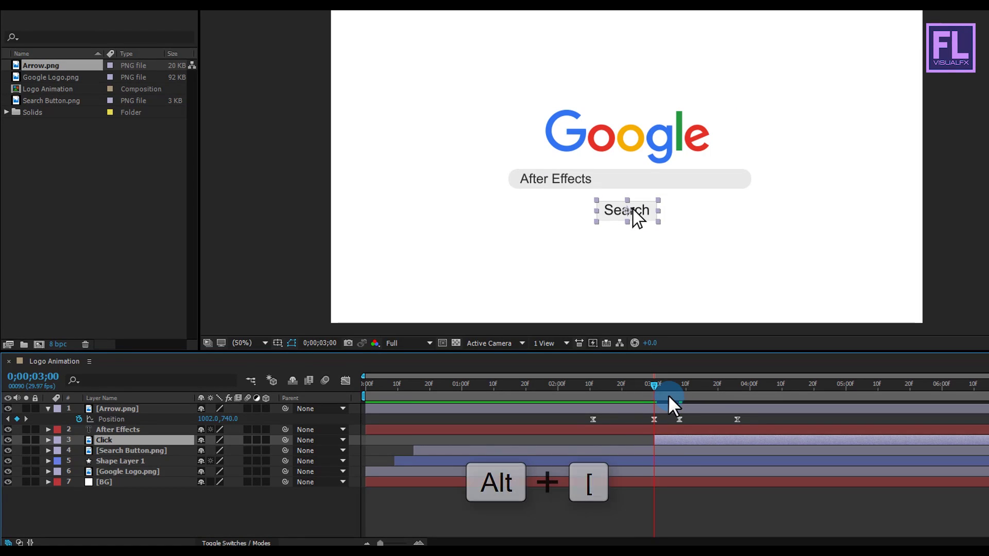
pyautogui.moveTo(657, 387); pyautogui.dragTo(676, 384)
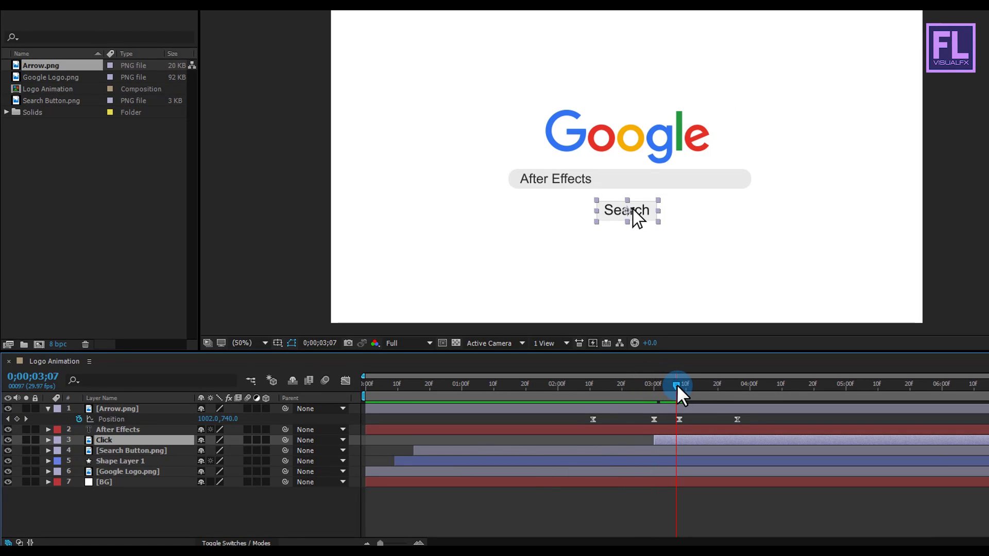
pyautogui.hotkey('alt', ']')
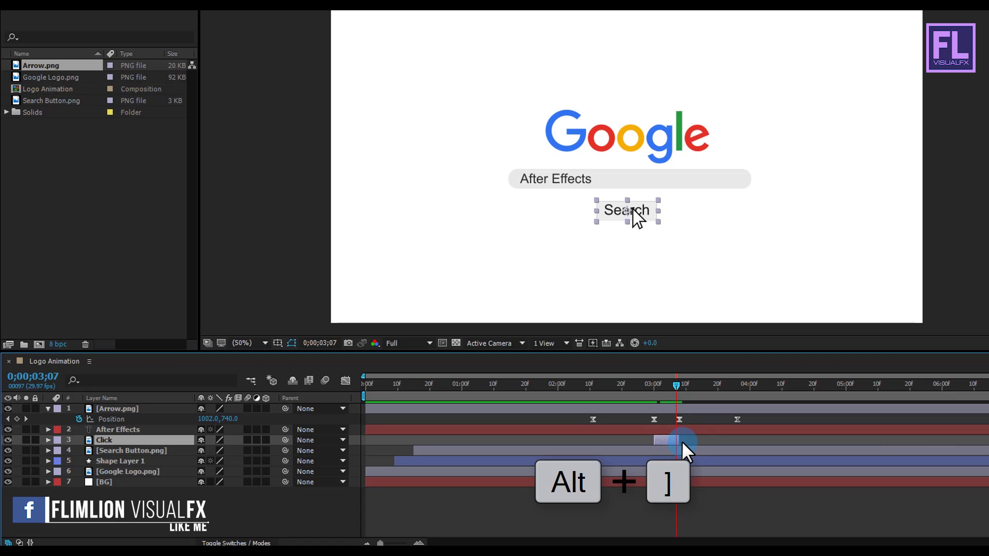
pyautogui.moveTo(684, 442); pyautogui.dragTo(660, 442)
pyautogui.click(665, 442)
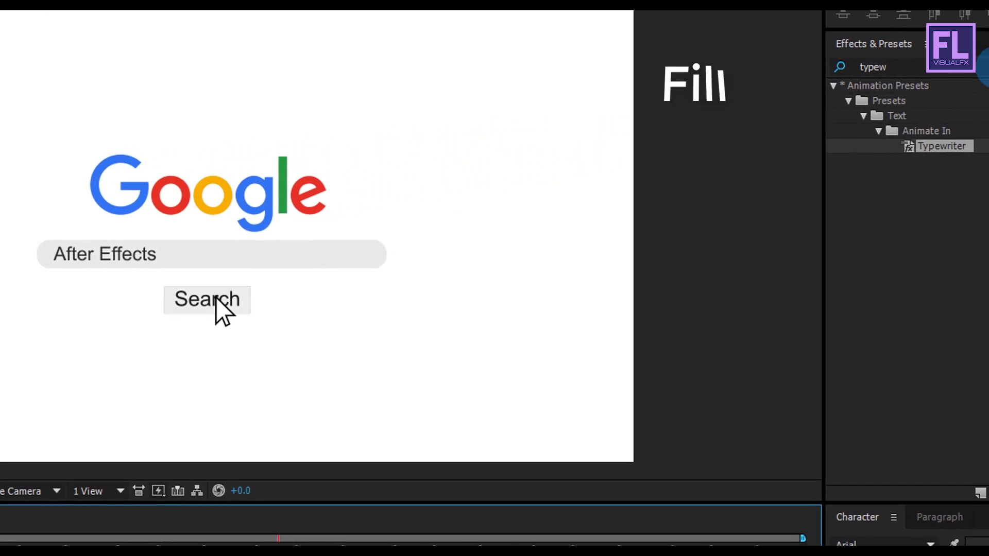
# Find the Fill effect and apply it to the Click layer
pyautogui.click(986, 67)
pyautogui.click(944, 67)
pyautogui.write('f')
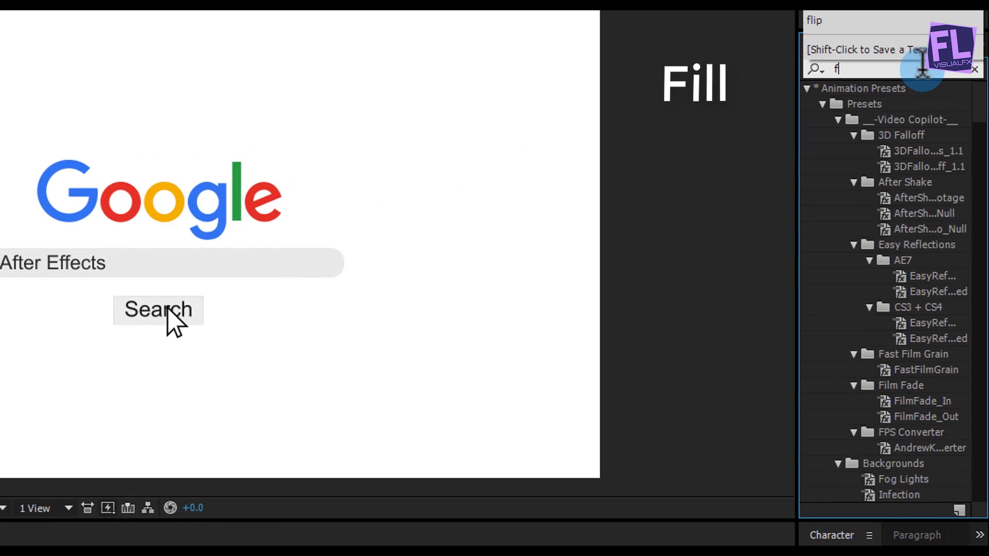
pyautogui.write('ill')
pyautogui.moveTo(851, 199); pyautogui.dragTo(8, 462)
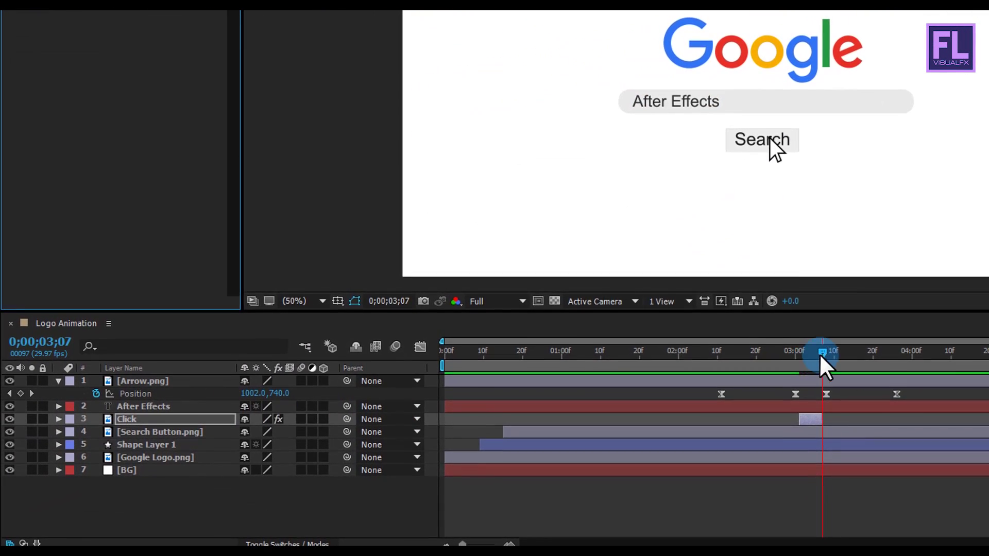
pyautogui.moveTo(820, 356); pyautogui.dragTo(814, 354)
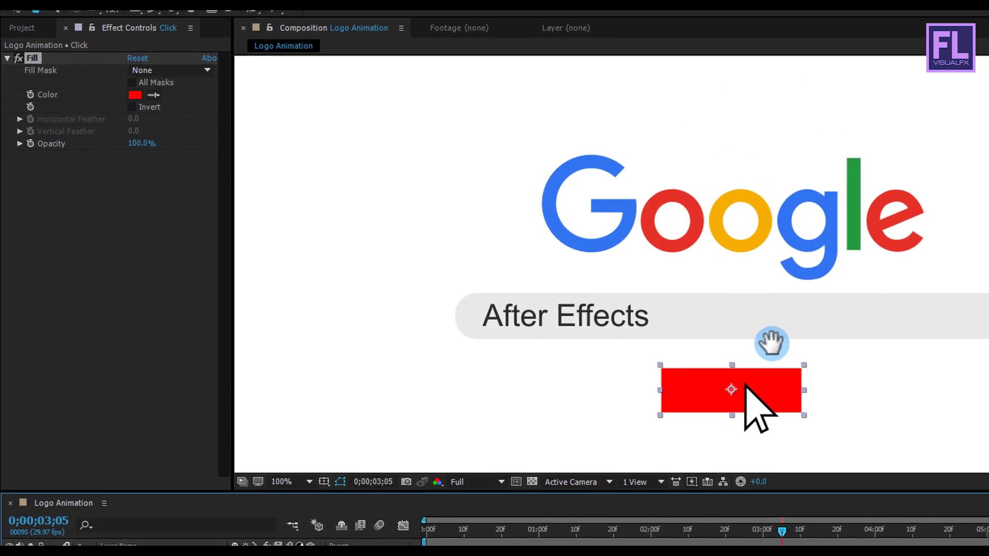
# Change the Click layer's Fill color to bright blue, 0090FF
pyautogui.click(136, 52)
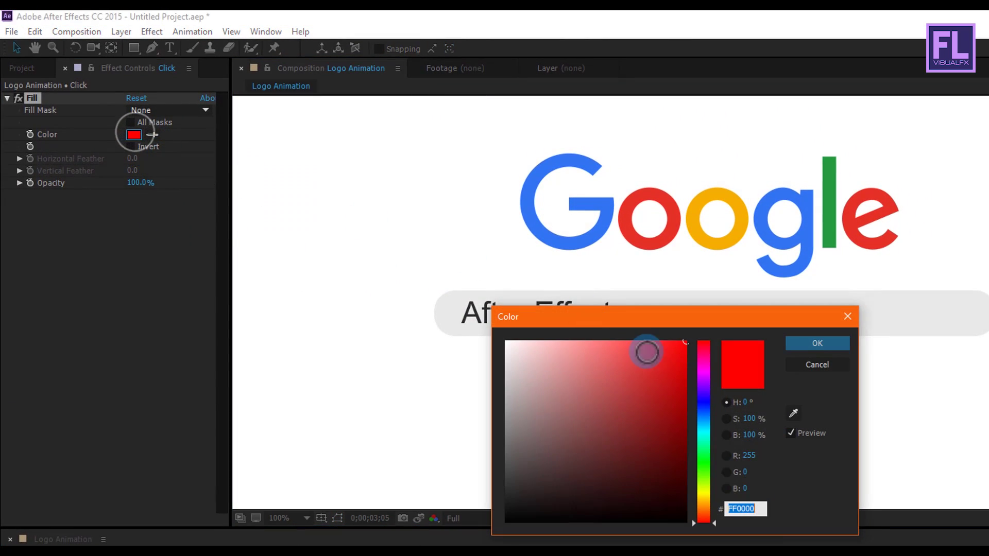
pyautogui.moveTo(625, 330); pyautogui.dragTo(399, 281)
pyautogui.moveTo(446, 322); pyautogui.dragTo(451, 374)
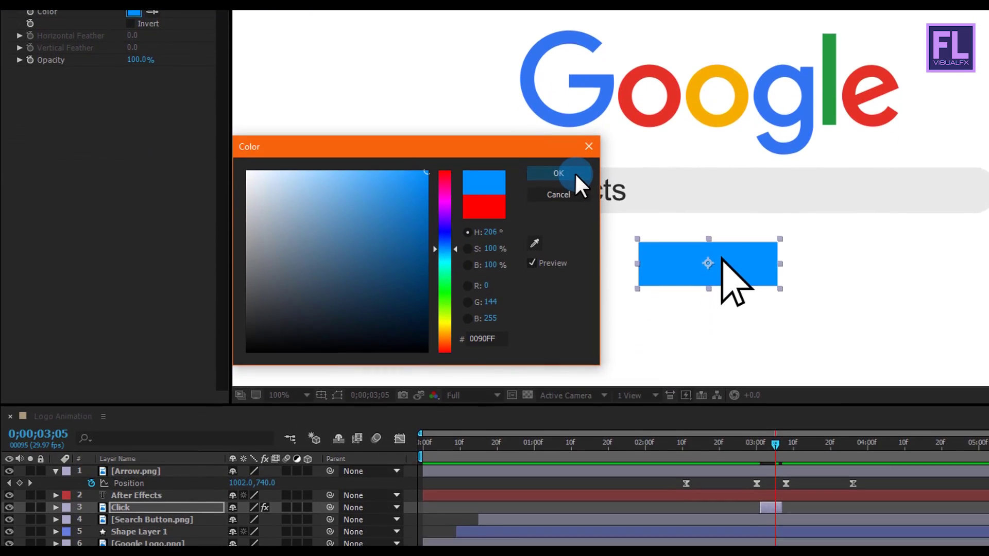
pyautogui.click(575, 269)
# Lower the Click layer's Opacity to 41% so the Search label shows through the blue fill
pyautogui.click(261, 555)
pyautogui.click(132, 430)
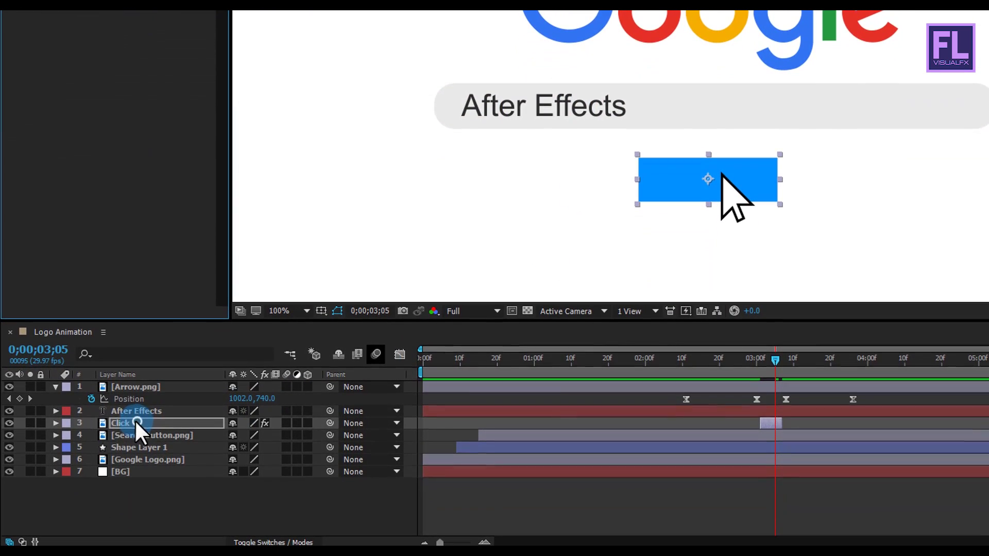
pyautogui.press('t')
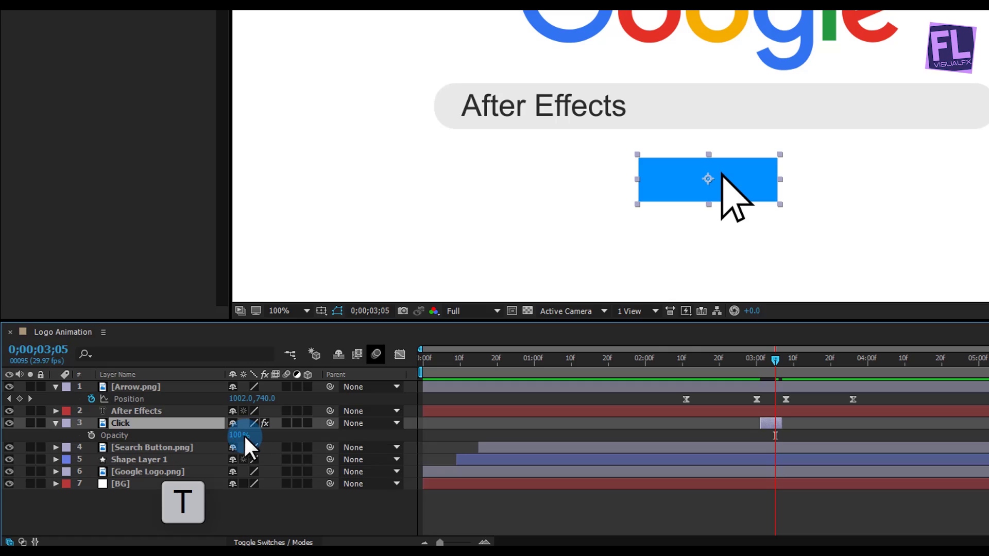
pyautogui.moveTo(238, 436); pyautogui.dragTo(190, 430)
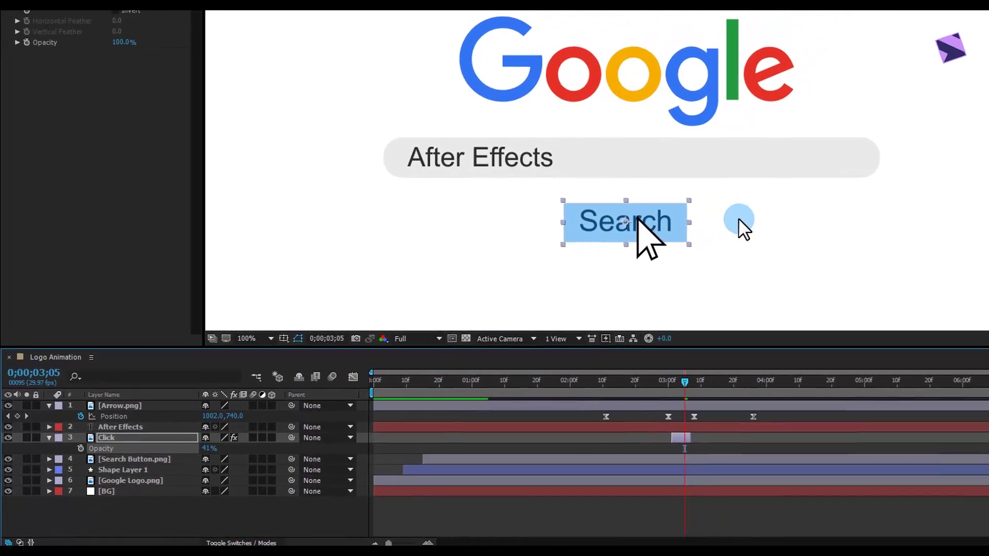
pyautogui.scroll(-1, 738, 219)
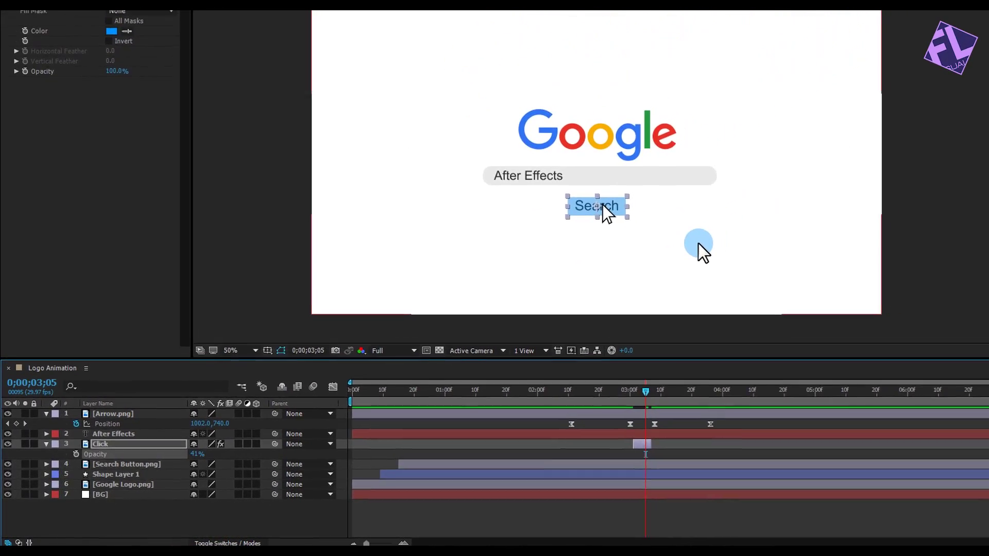
pyautogui.moveTo(735, 217); pyautogui.dragTo(743, 218)
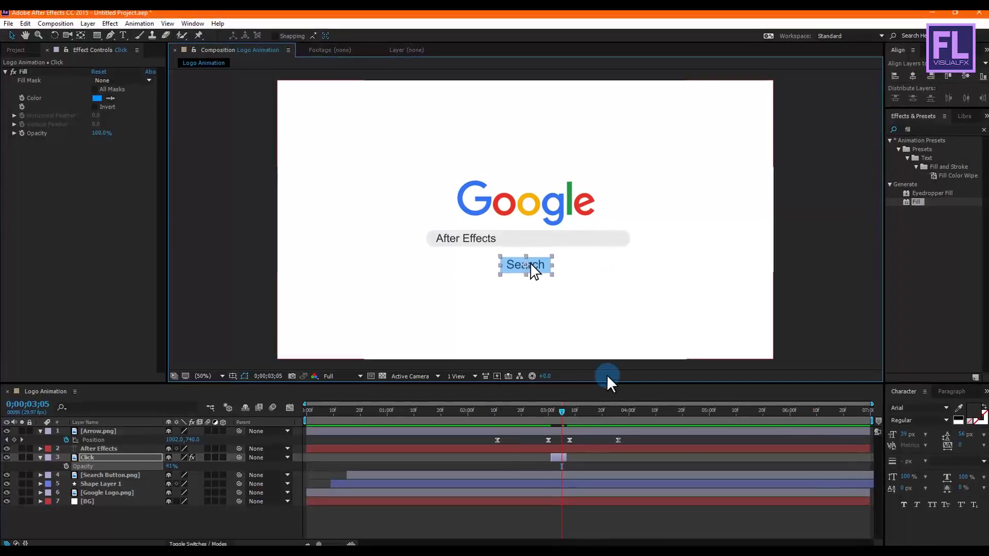
# Preview the button-click highlight from 0;00;01;26, and play the whole animation from 0;00;00;00
pyautogui.moveTo(569, 408); pyautogui.dragTo(469, 407)
pyautogui.click(458, 409)
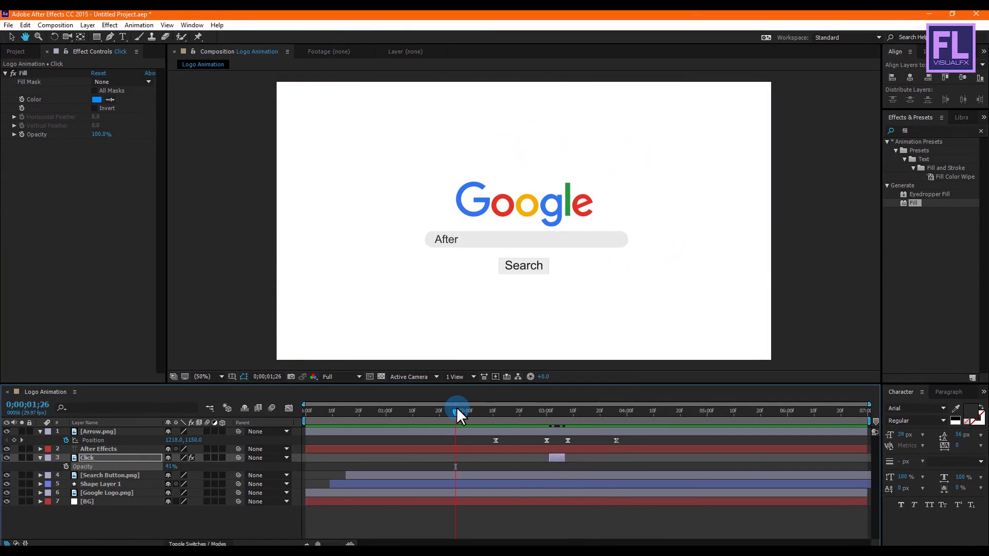
pyautogui.press('space')
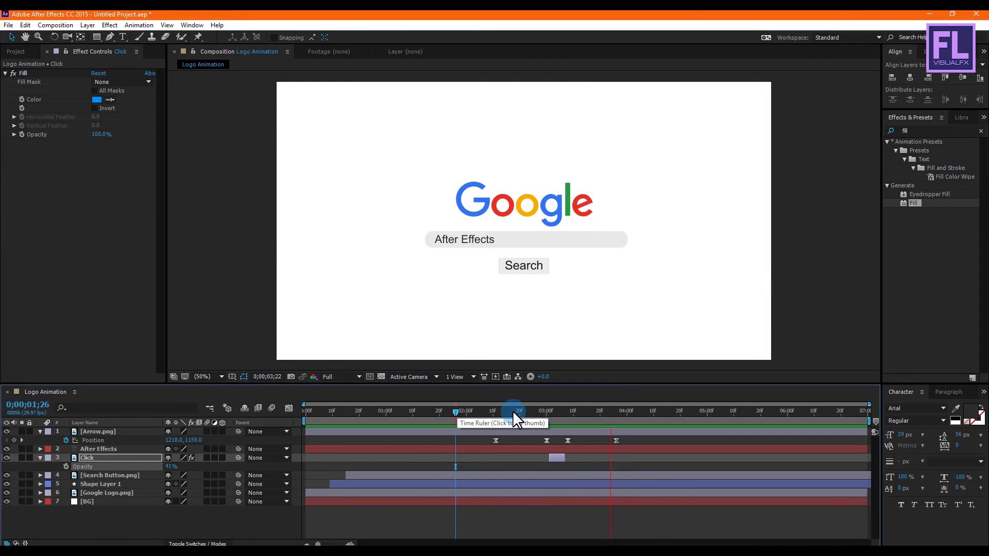
pyautogui.moveTo(512, 410); pyautogui.dragTo(281, 412)
pyautogui.press('space')
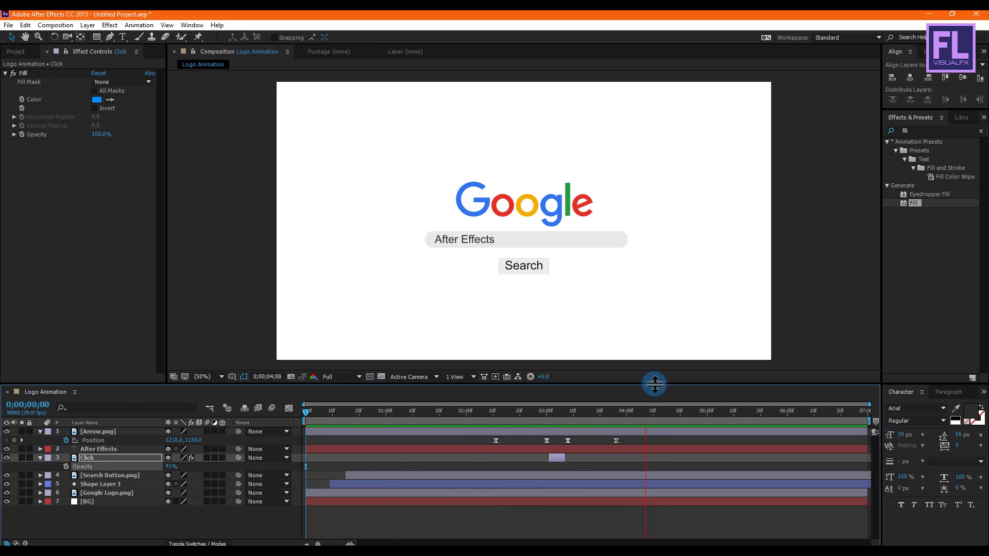
pyautogui.moveTo(557, 415); pyautogui.dragTo(258, 423)
pyautogui.press('space')
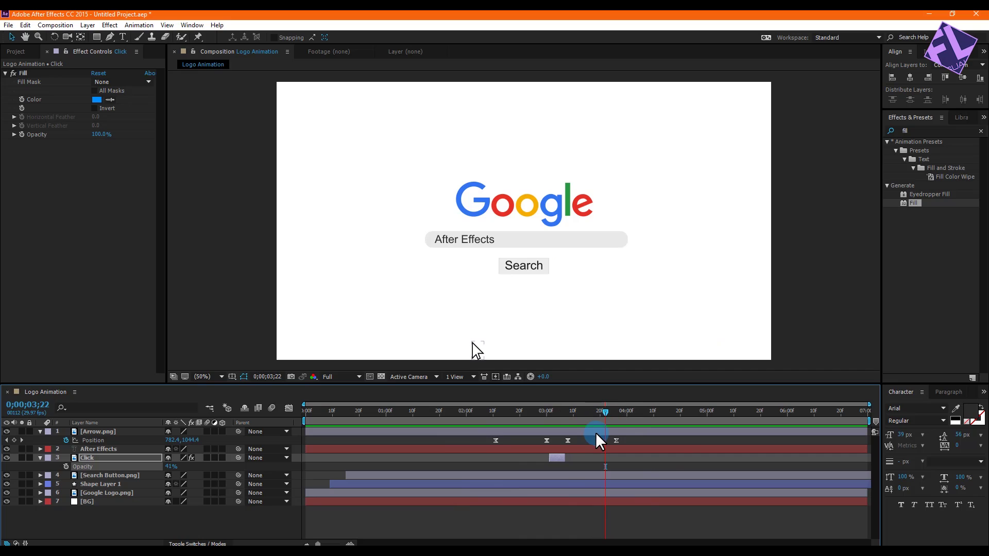
# Collapse the properties of the Click and Arrow.png layers and scrub through the button click to about 0;00;03;10
pyautogui.click(40, 458)
pyautogui.click(40, 432)
pyautogui.moveTo(605, 413); pyautogui.dragTo(489, 416)
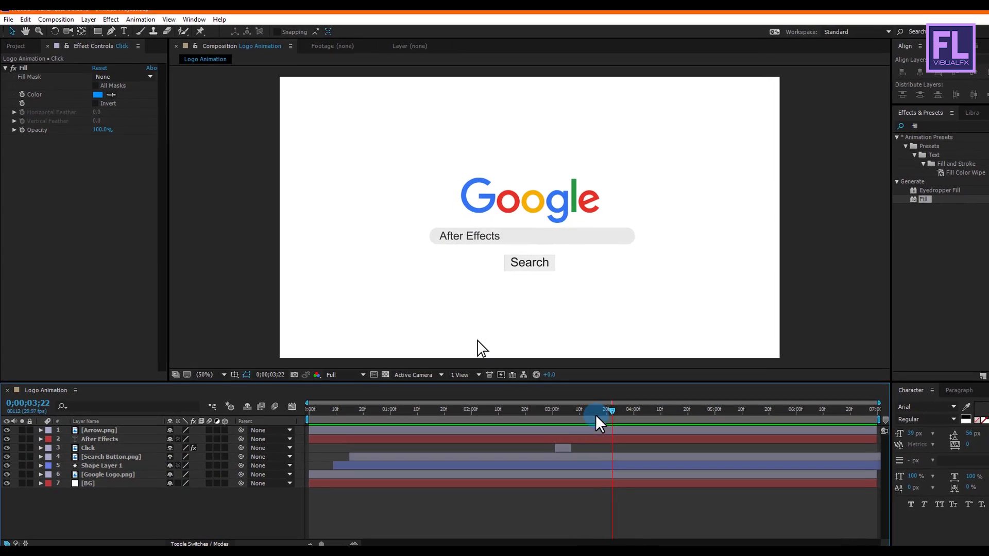
pyautogui.moveTo(544, 393); pyautogui.dragTo(643, 396)
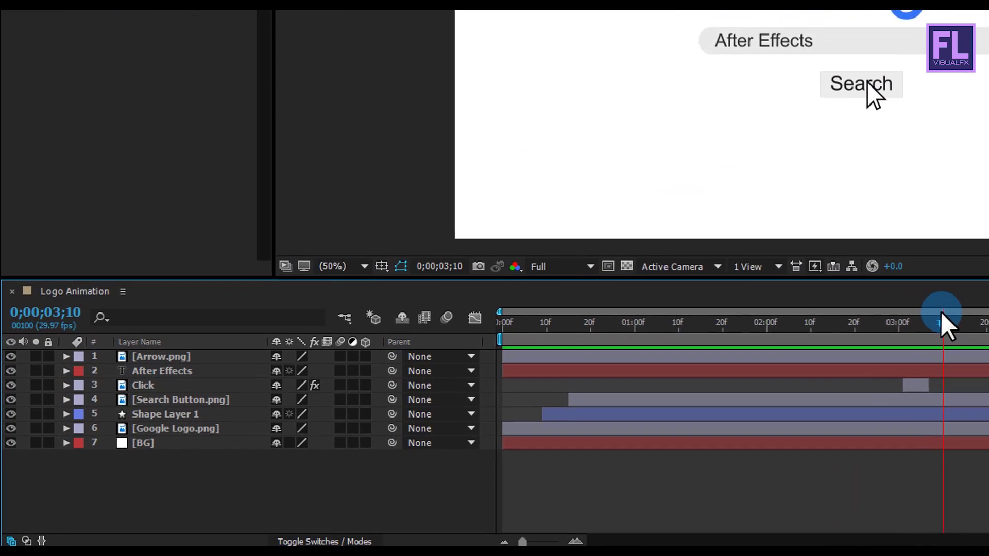
# Pre-compose the five layers from After Effects down to Google Logo.png as Search Animation, moving all attributes into the new composition
pyautogui.click(182, 429)
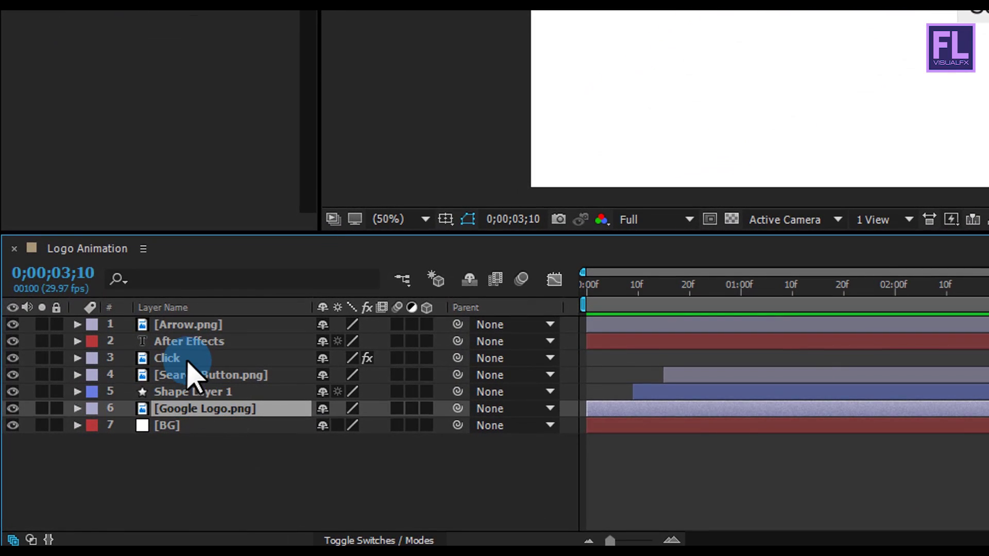
pyautogui.keyDown('shift'); pyautogui.click(189, 340); pyautogui.keyUp('shift')
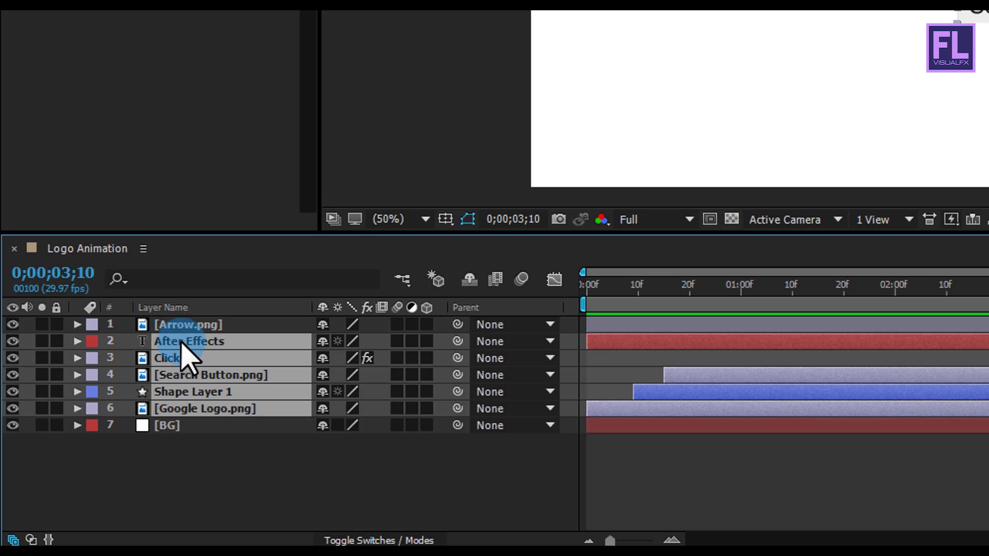
pyautogui.rightClick(173, 367)
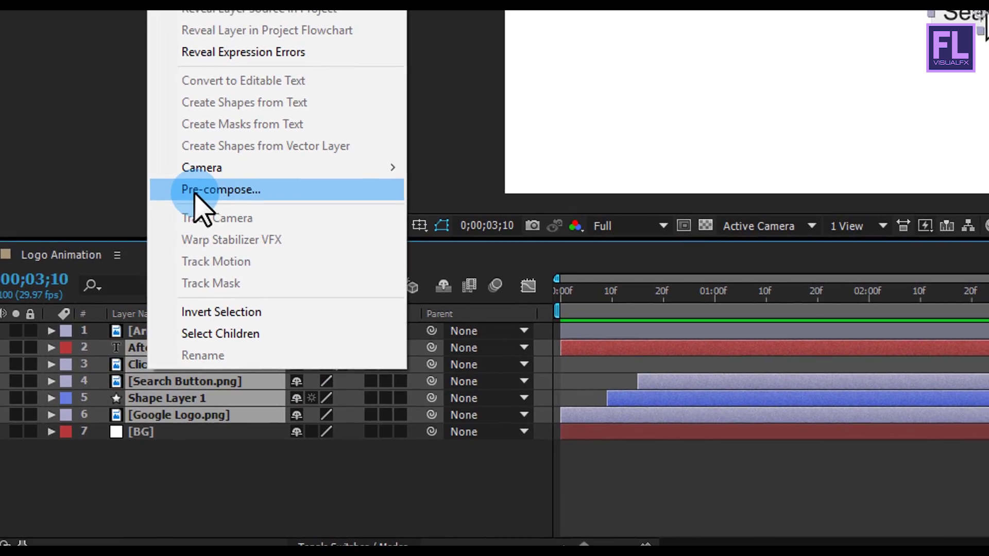
pyautogui.click(223, 185)
pyautogui.click(661, 214)
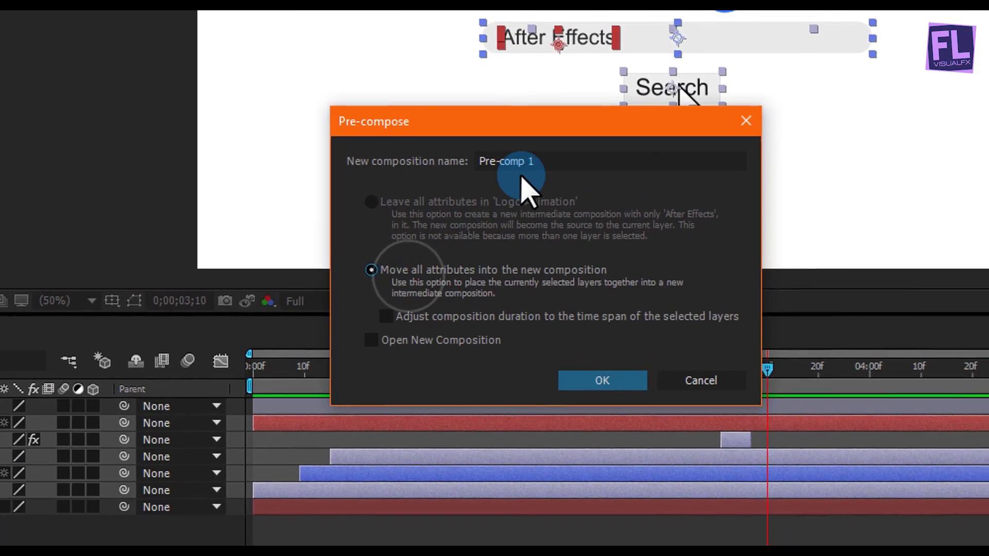
pyautogui.moveTo(789, 100); pyautogui.dragTo(632, 98)
pyautogui.moveTo(350, 164); pyautogui.dragTo(334, 164)
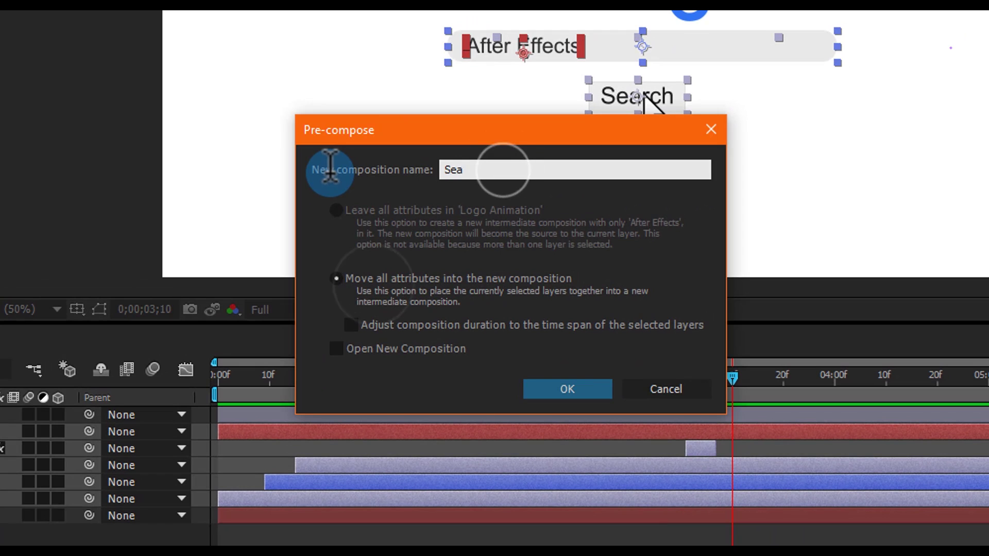
pyautogui.write('Search S')
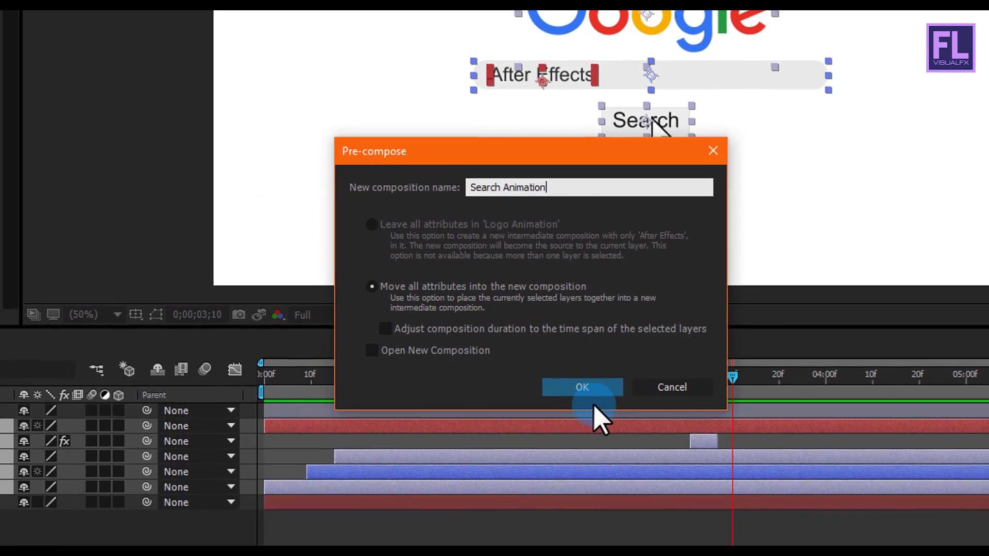
pyautogui.click(601, 386)
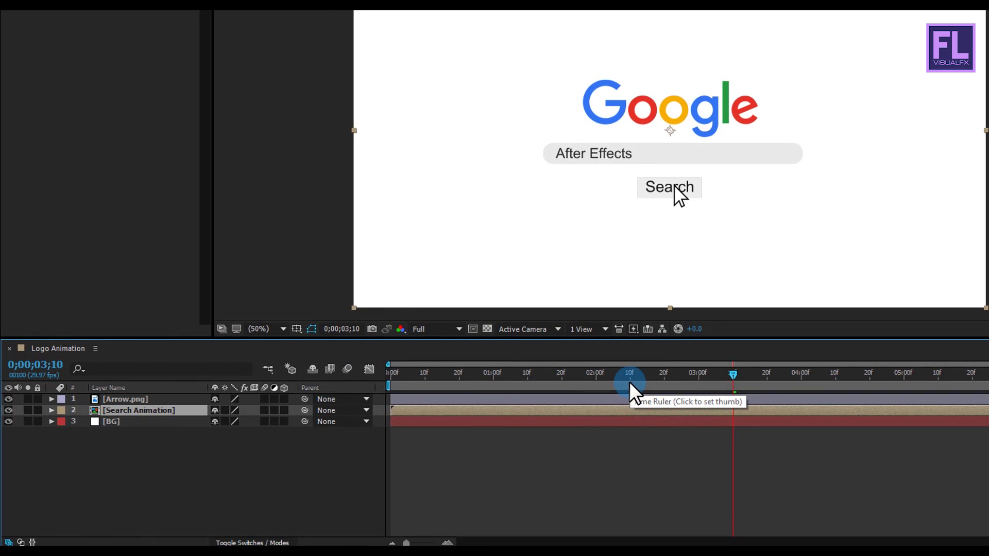
# Make the Search Animation layer 3D and add a 0° Y Rotation keyframe at 0;00;03;09
pyautogui.click(283, 410)
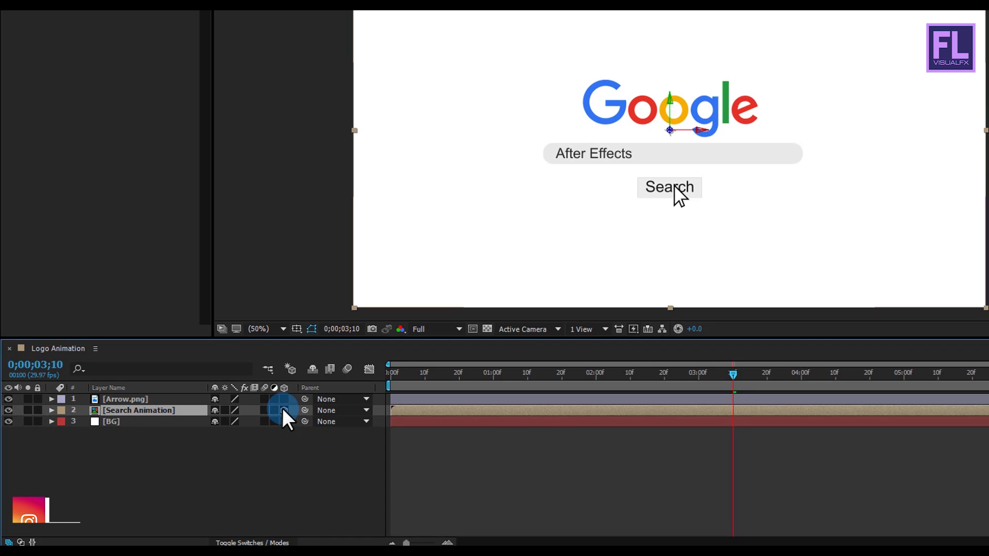
pyautogui.moveTo(733, 374)
pyautogui.mouseDown()
pyautogui.moveTo(657, 375)
pyautogui.moveTo(726, 389)
pyautogui.mouseUp()
pyautogui.click(332, 400)
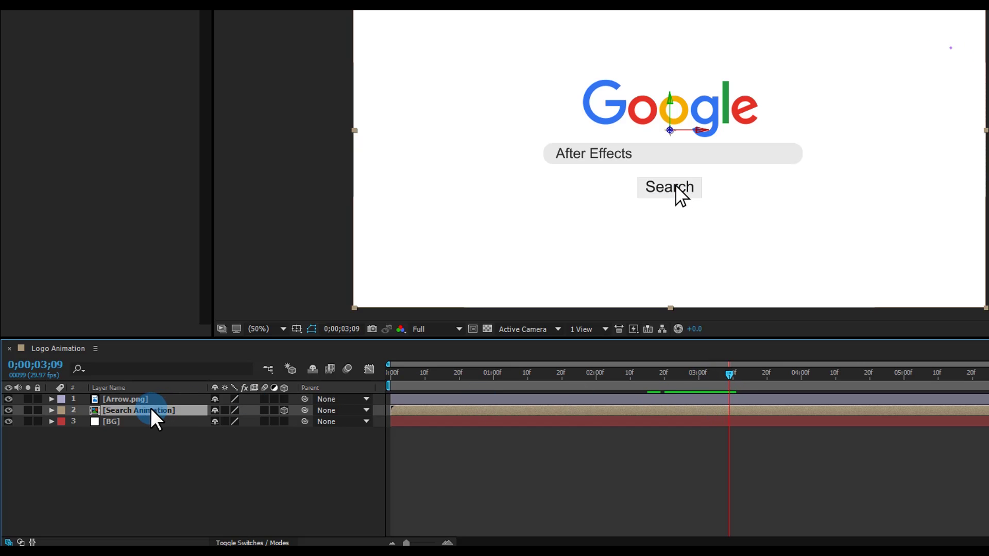
pyautogui.press('r')
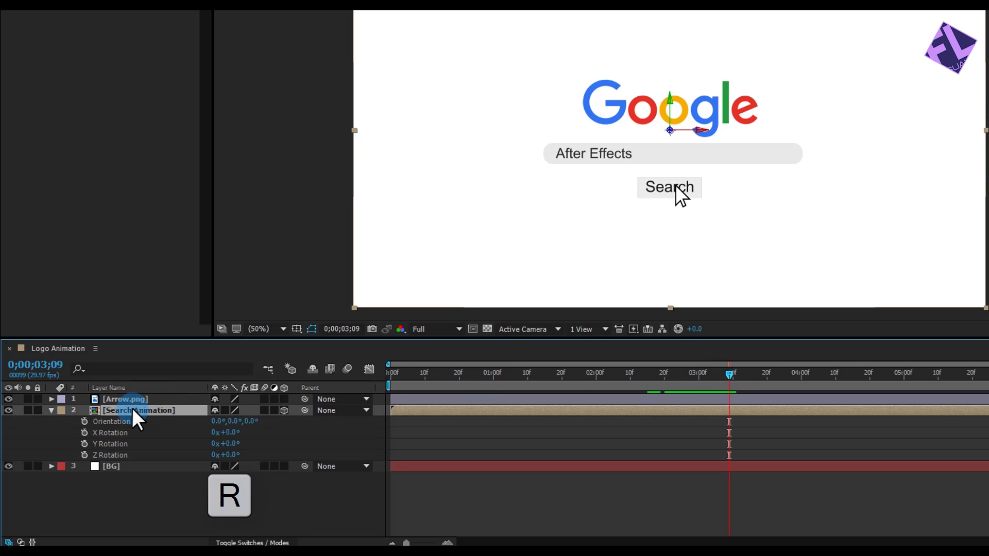
pyautogui.click(85, 444)
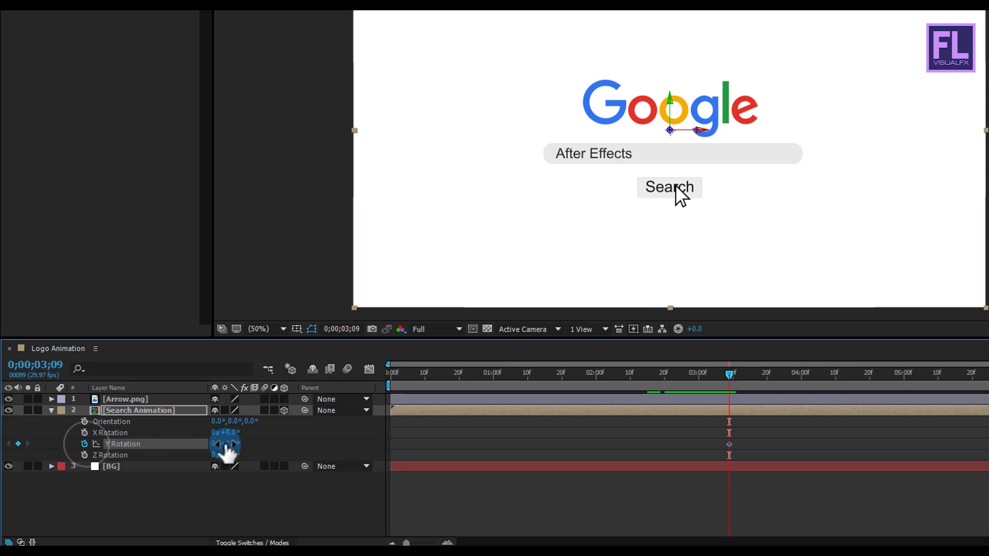
# Set the Search Animation layer's Y Rotation to 90° at 0;00;03;27 and scrub back through the turn
pyautogui.moveTo(737, 372); pyautogui.dragTo(795, 375)
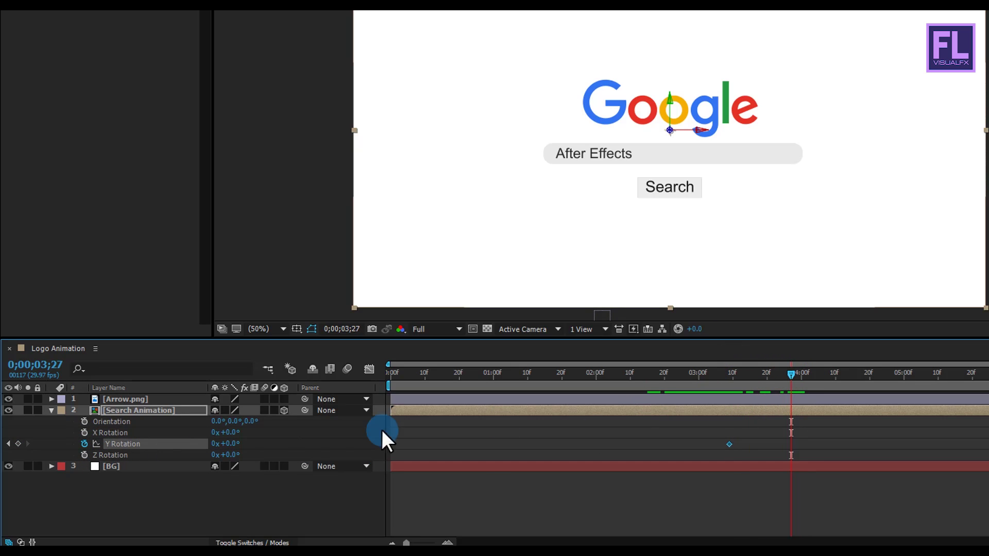
pyautogui.click(236, 443)
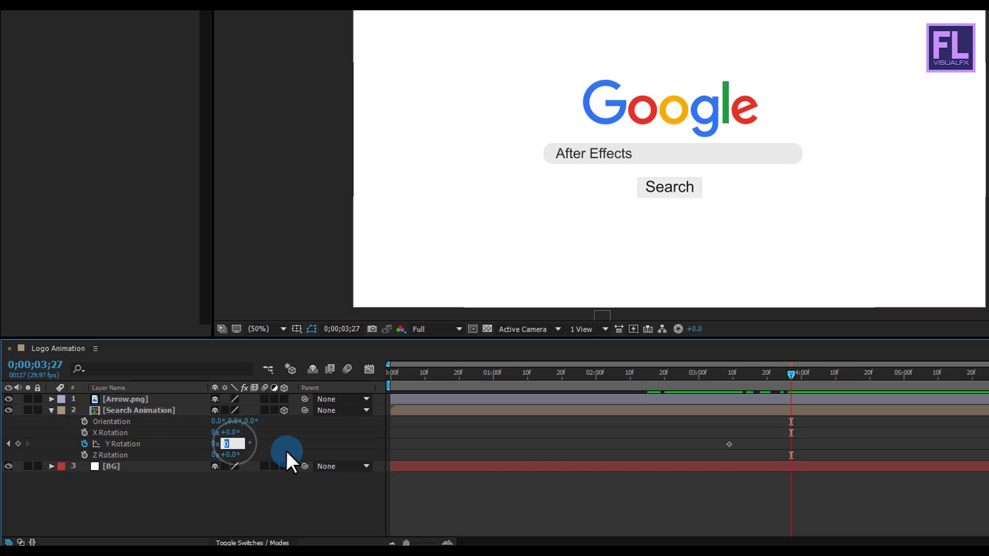
pyautogui.write('90')
pyautogui.press('Return')
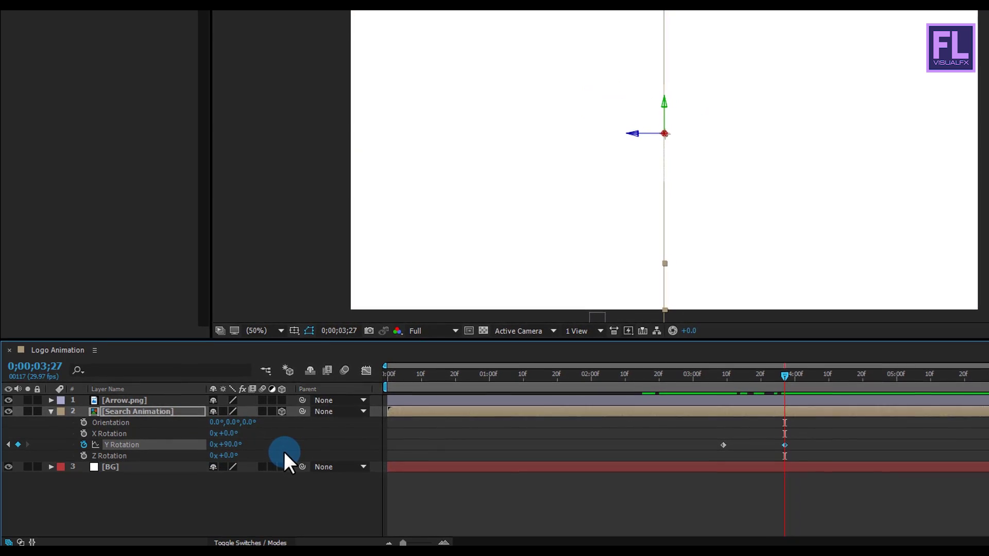
pyautogui.moveTo(785, 376); pyautogui.dragTo(565, 405)
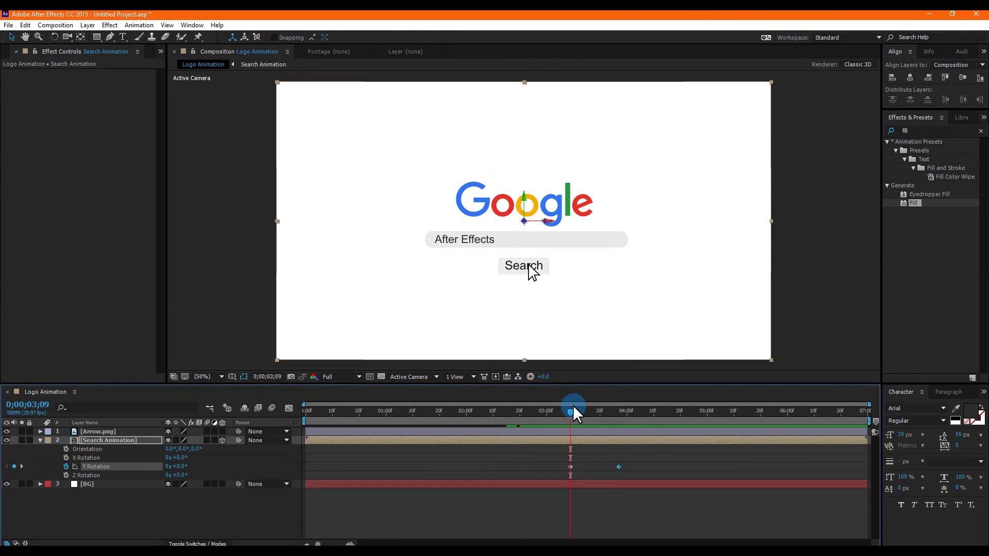
# Import the AE LOGO image from the Project files_2 folder into the project
pyautogui.click(8, 50)
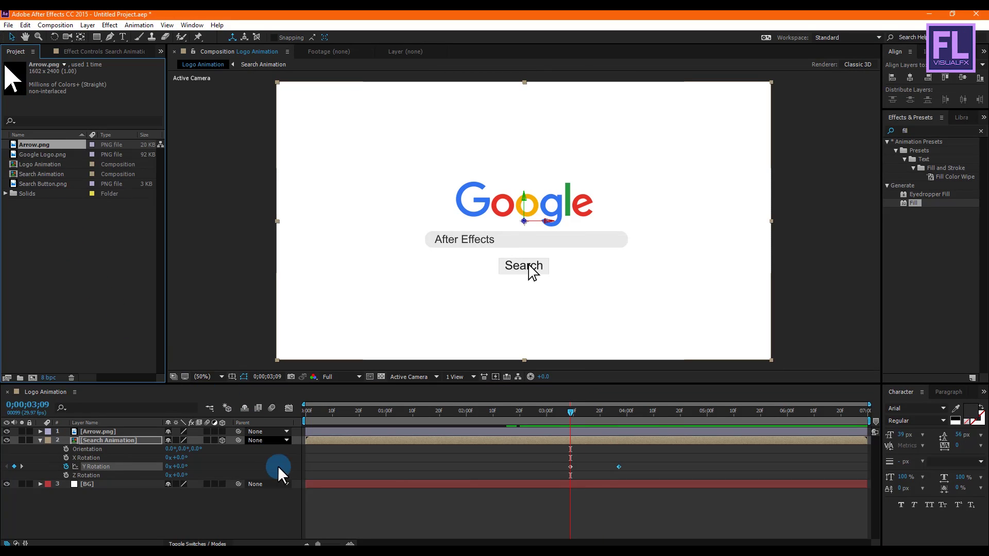
pyautogui.click(157, 525)
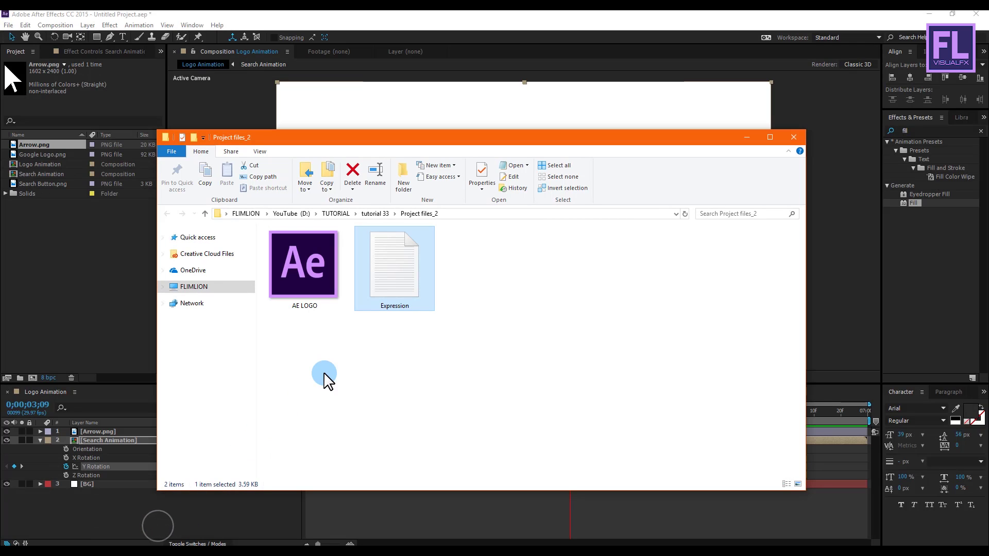
pyautogui.click(303, 263)
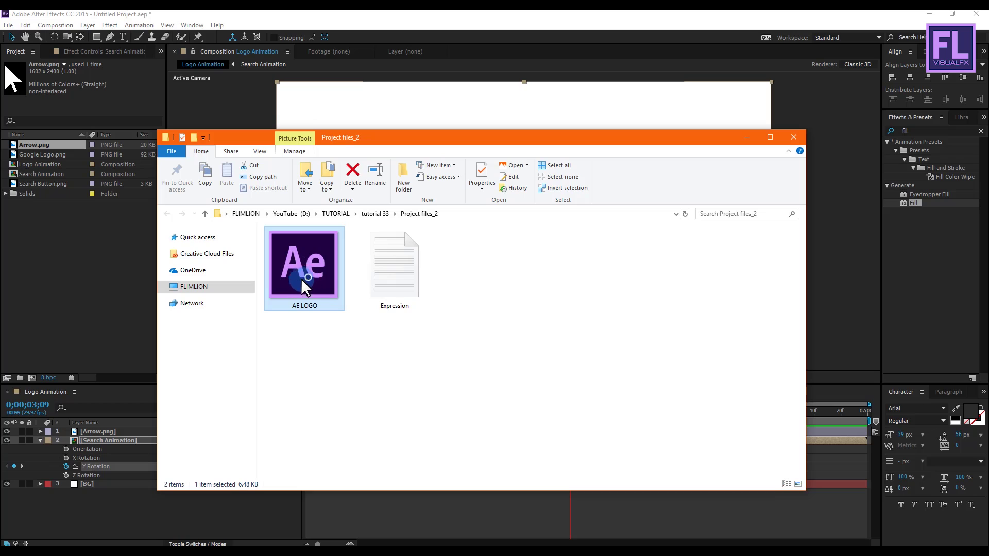
pyautogui.moveTo(301, 279); pyautogui.dragTo(82, 263)
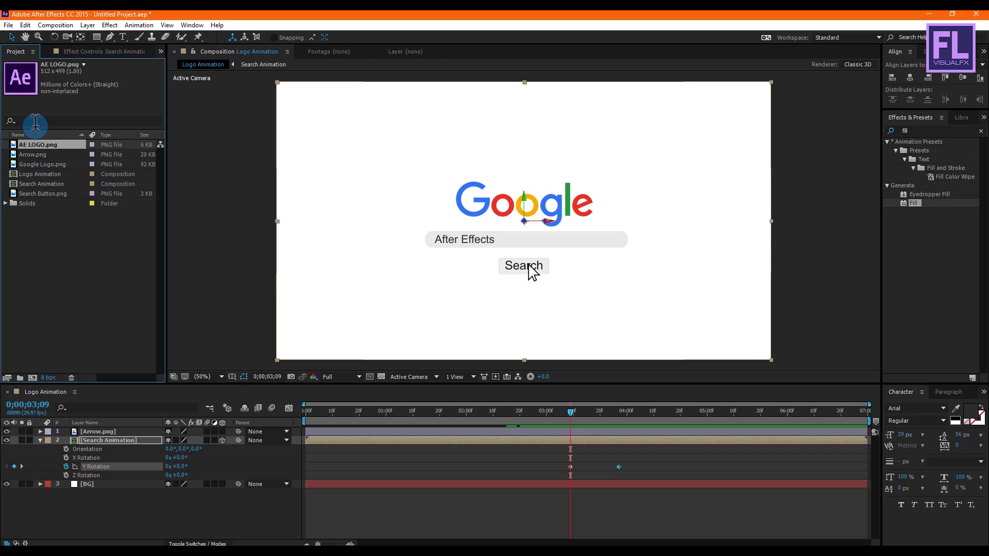
# Add AE LOGO.png as a layer directly below Arrow.png and scale the logo down around its centre
pyautogui.moveTo(98, 408); pyautogui.dragTo(106, 438)
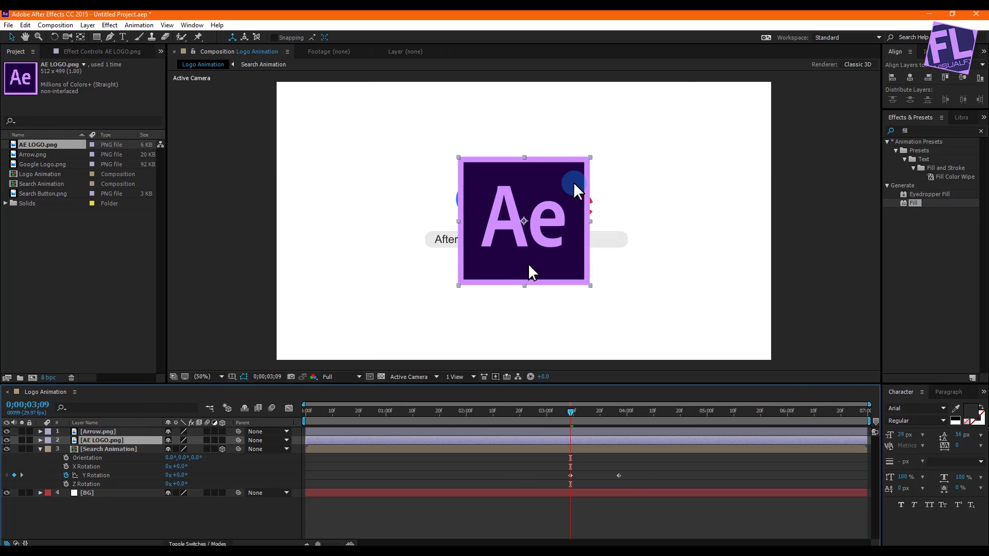
pyautogui.moveTo(590, 157); pyautogui.dragTo(574, 183)
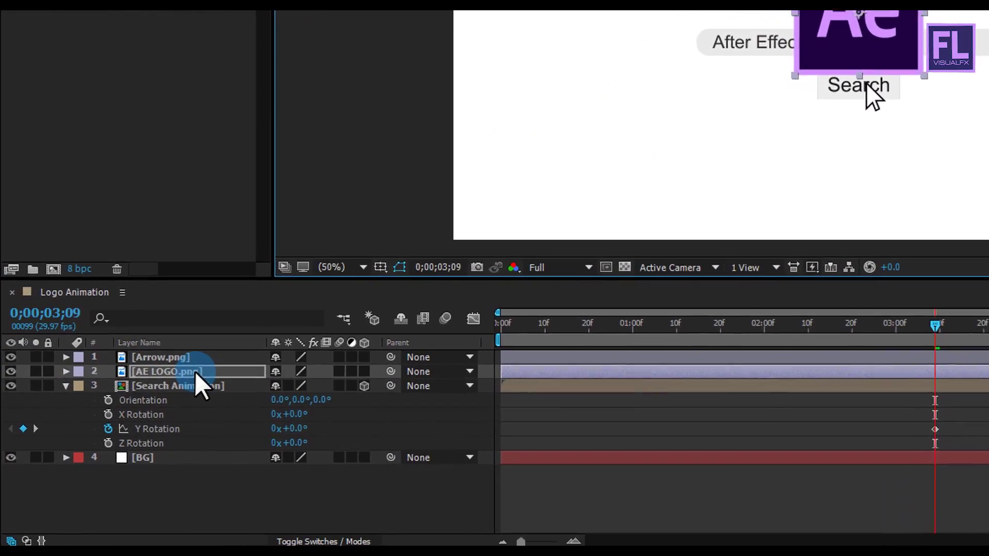
# Pre-compose the AE LOGO.png layer as LOGO, moving all attributes into the new composition
pyautogui.rightClick(194, 371)
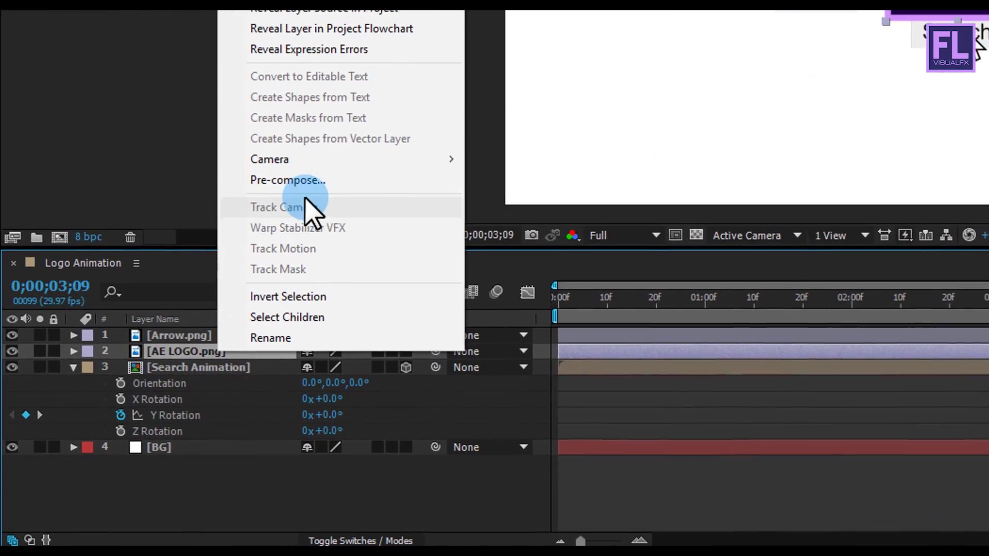
pyautogui.click(263, 229)
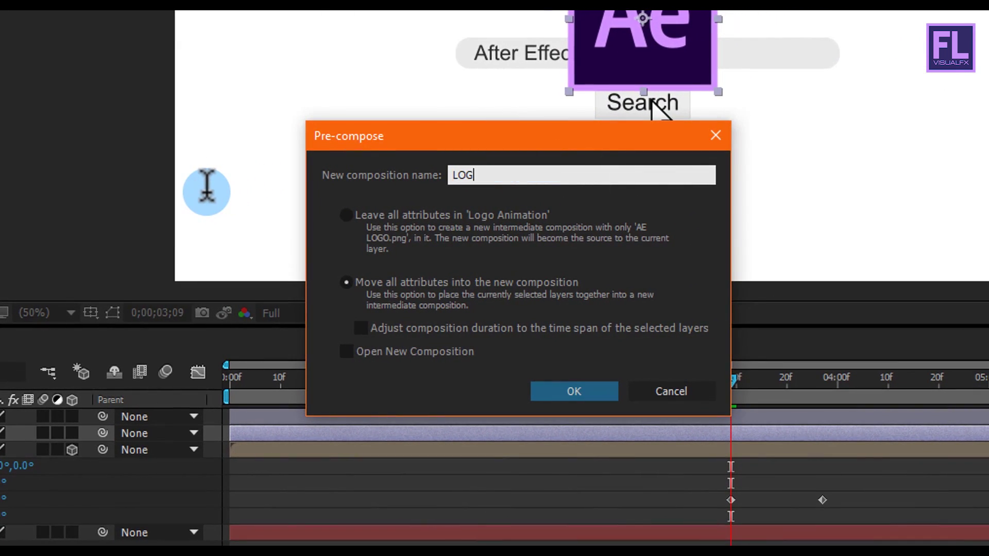
pyautogui.click(375, 285)
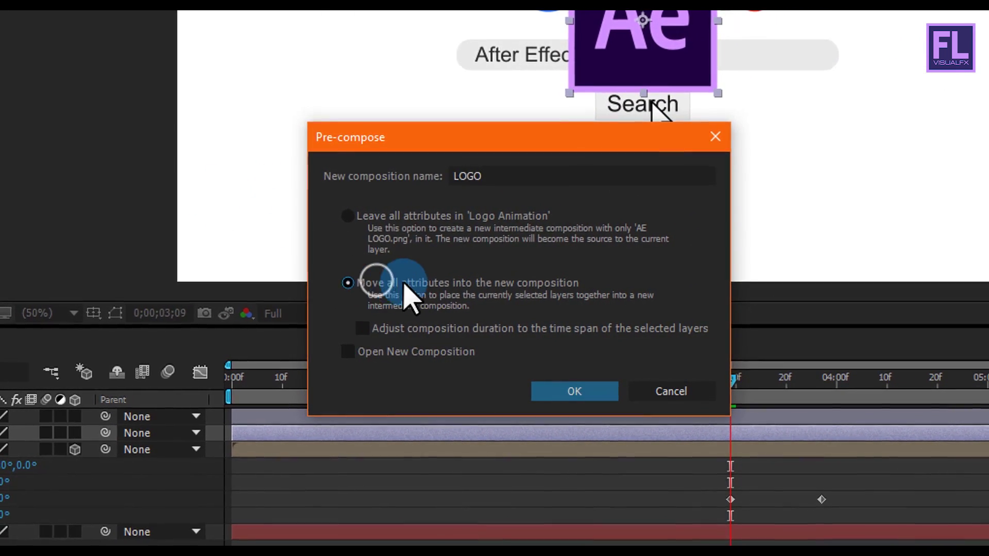
pyautogui.click(585, 390)
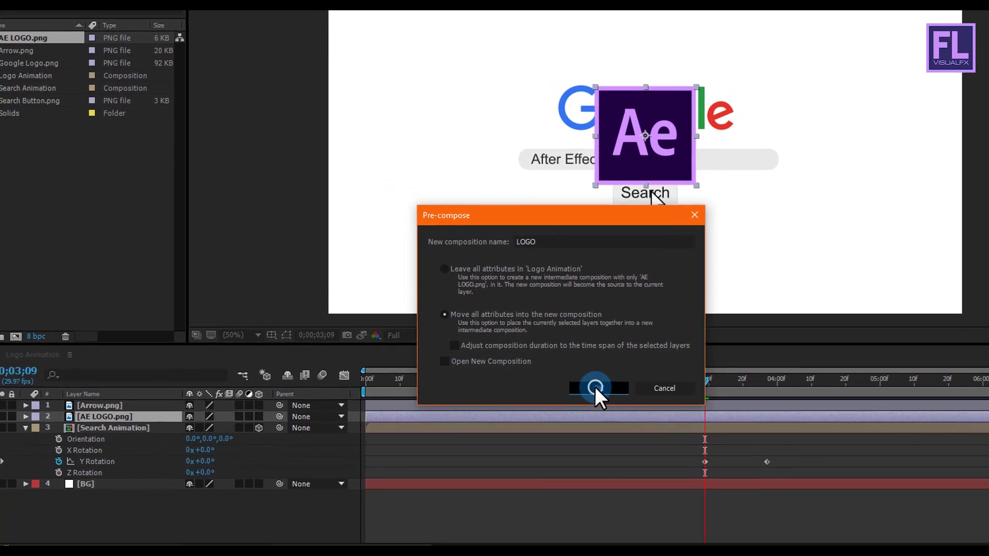
# Make the LOGO layer 3D and add a Y Rotation keyframe of -90° at 0;00;03;27
pyautogui.click(273, 416)
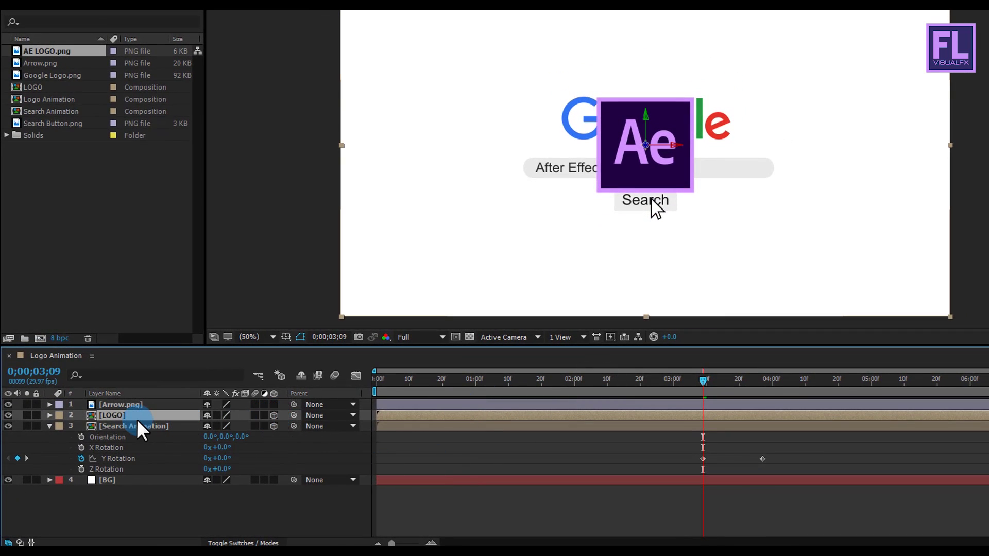
pyautogui.press('r')
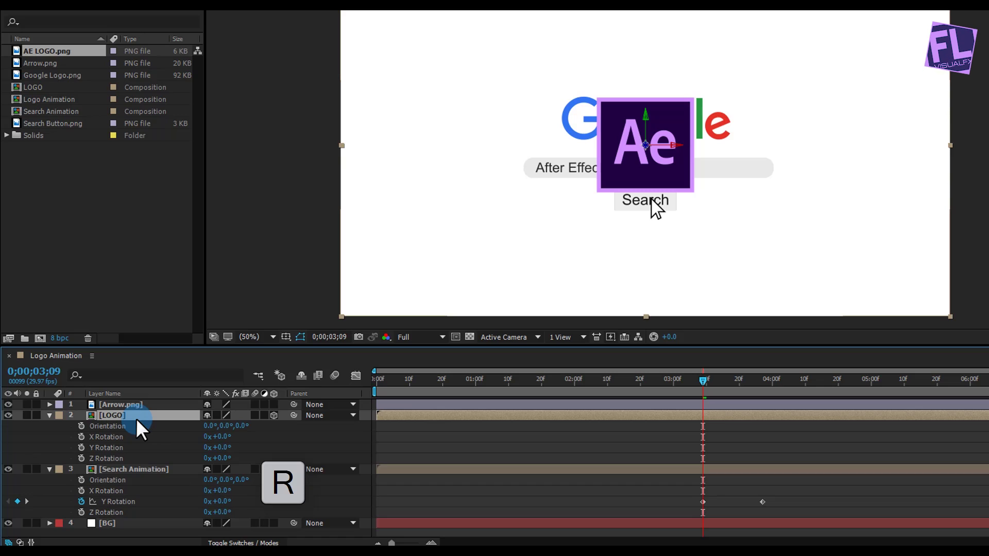
pyautogui.moveTo(703, 383); pyautogui.dragTo(762, 384)
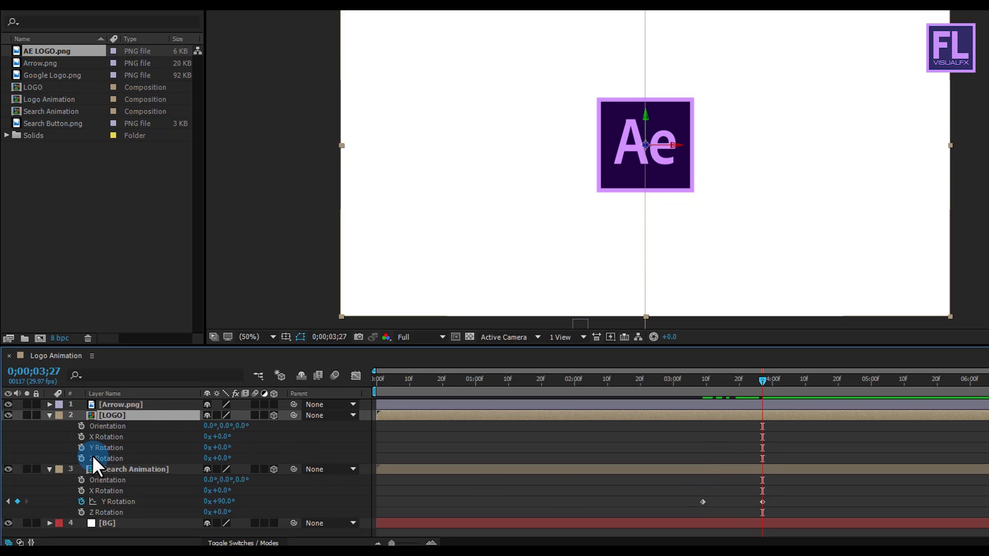
pyautogui.click(79, 447)
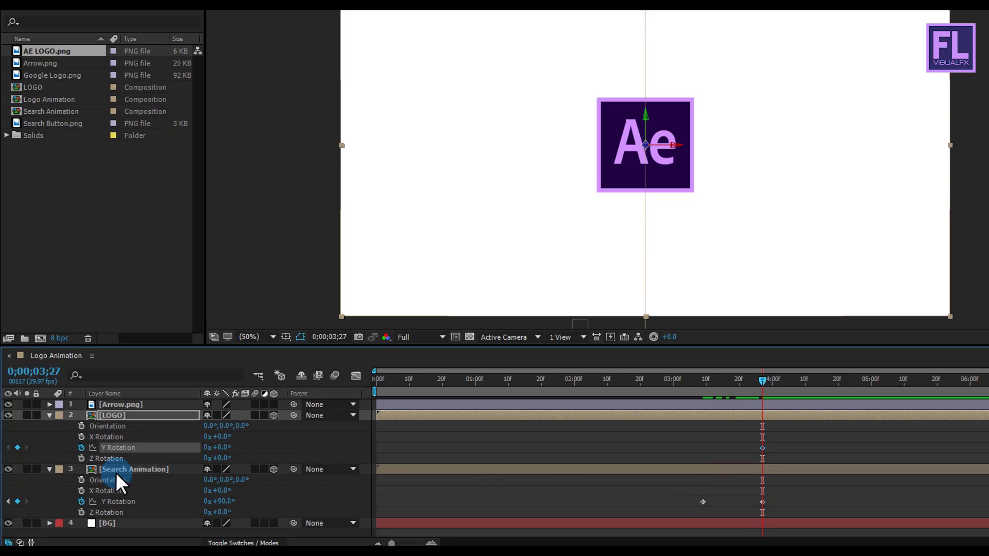
pyautogui.write('-90')
pyautogui.press('Return')
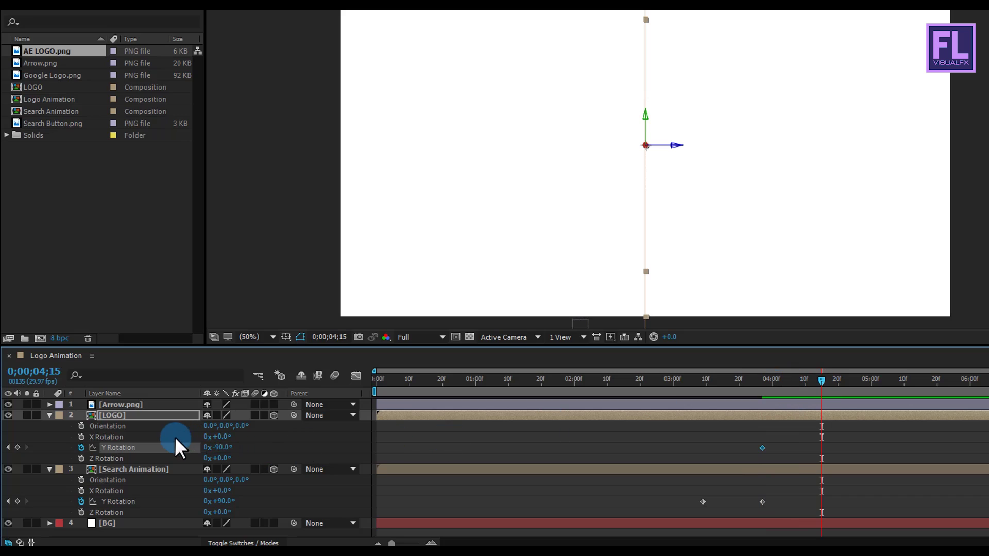
# Set the LOGO layer's Y Rotation to 0° at 0;00;04;15 and preview the flip from page to logo
pyautogui.write('0')
pyautogui.press('Return')
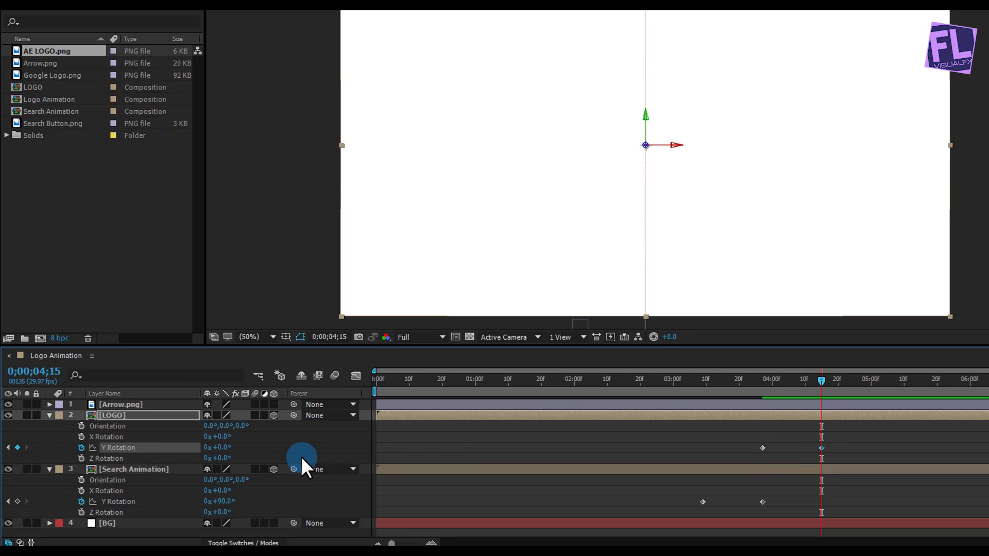
pyautogui.moveTo(820, 381); pyautogui.dragTo(643, 391)
pyautogui.press('space')
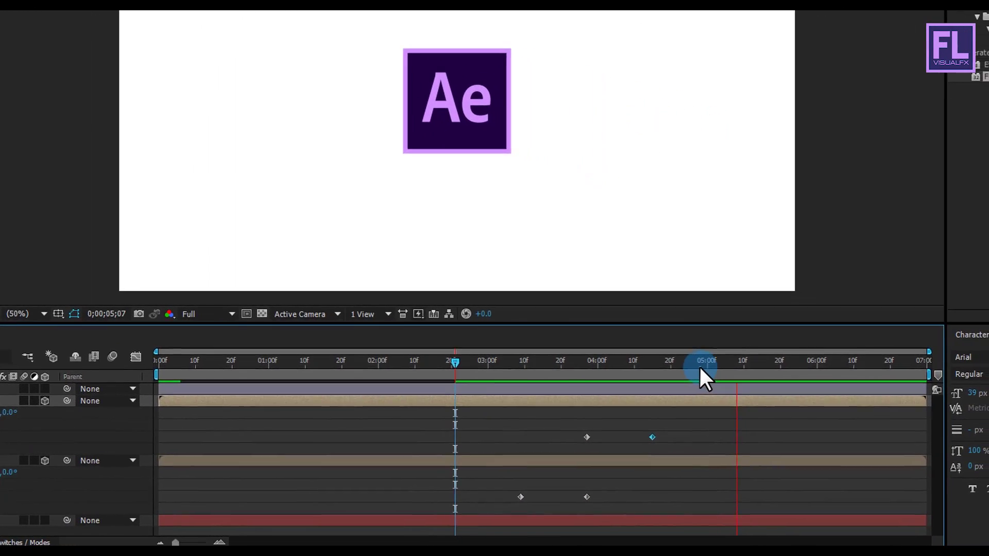
pyautogui.click(742, 367)
# Apply Easy Ease to all four Y Rotation keyframes of the LOGO and Search Animation layers
pyautogui.moveTo(552, 425); pyautogui.dragTo(414, 496)
pyautogui.press('F9')
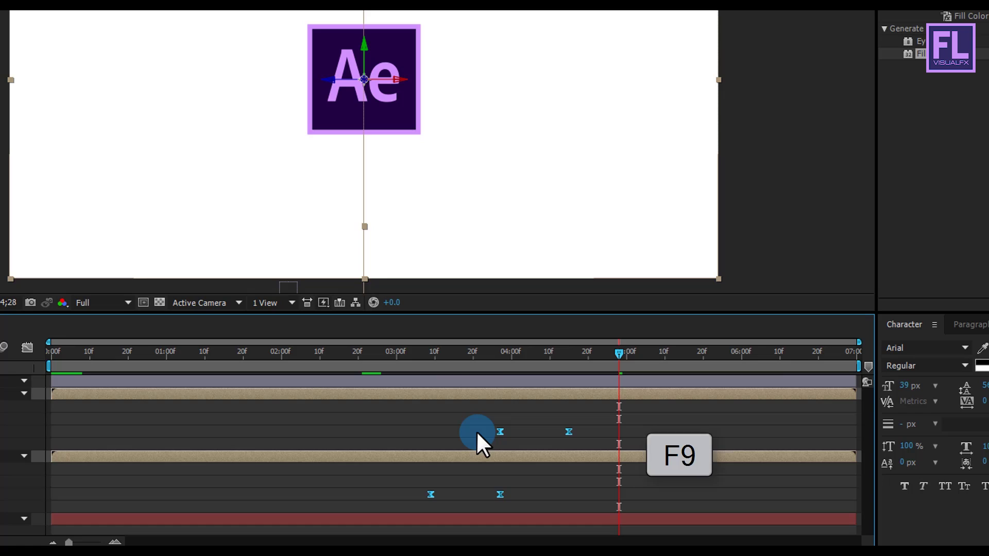
pyautogui.click(52, 370)
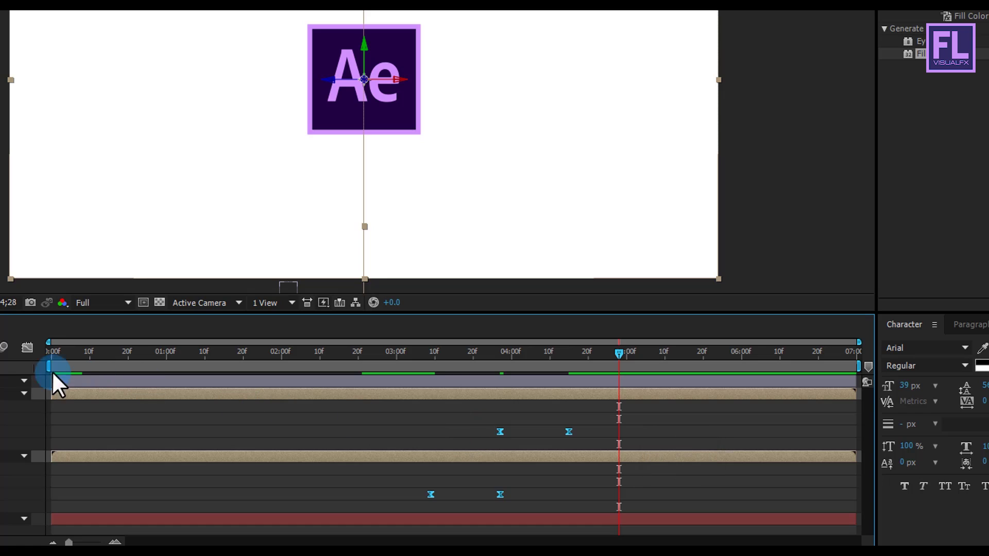
# Reshape the speed graph so the Search Animation turn peaks just before 0;00;03;27 and the LOGO turn peaks just after it
pyautogui.click(21, 355)
pyautogui.click(430, 487)
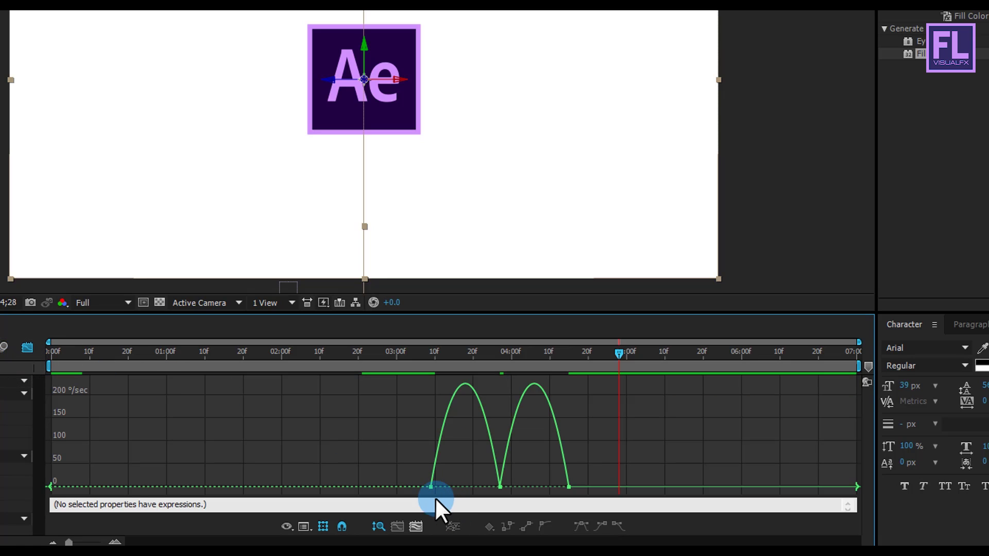
pyautogui.moveTo(442, 488); pyautogui.dragTo(461, 487)
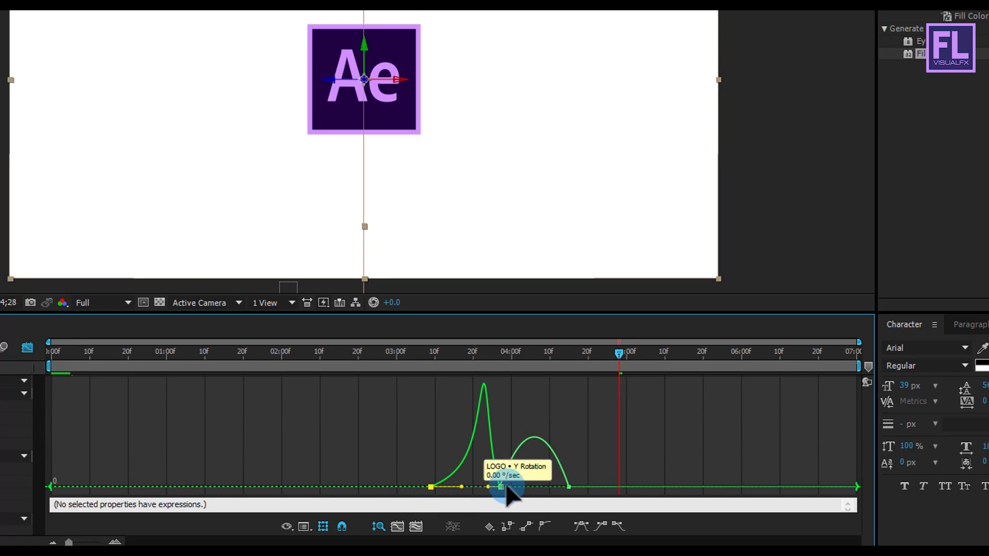
pyautogui.click(569, 487)
pyautogui.moveTo(563, 488); pyautogui.dragTo(536, 481)
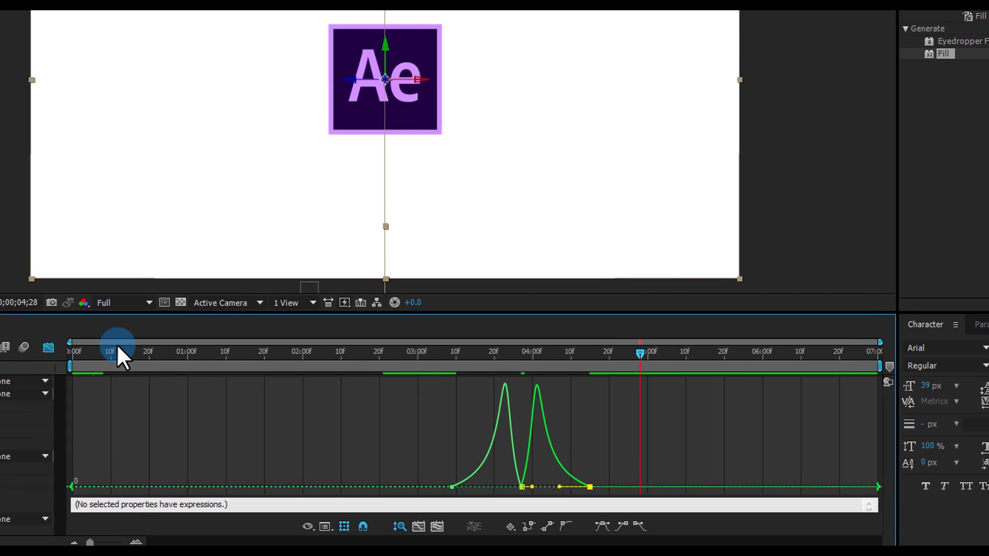
pyautogui.click(27, 347)
# Collapse the properties of the LOGO and Search Animation layers and deselect everything
pyautogui.click(92, 351)
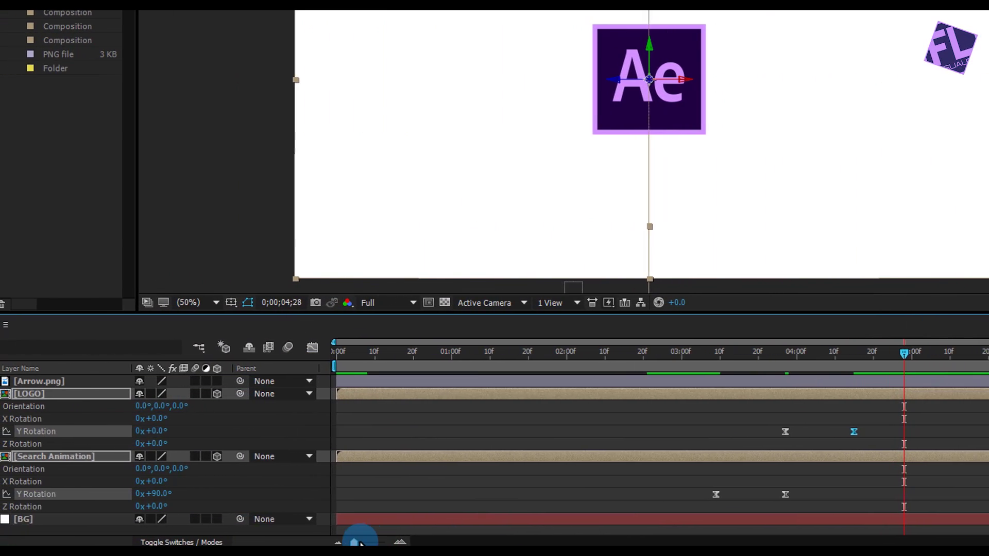
pyautogui.moveTo(131, 542); pyautogui.dragTo(118, 542)
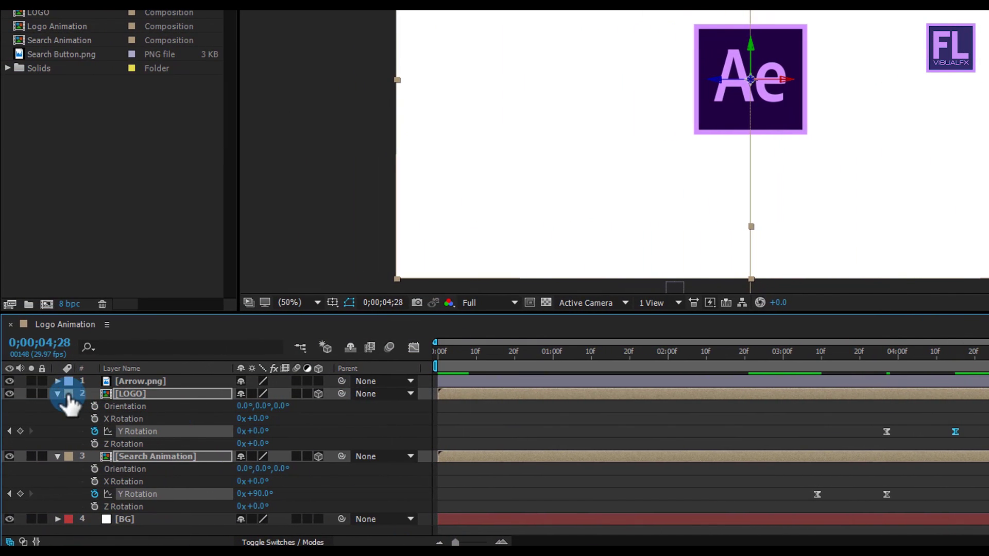
pyautogui.click(58, 393)
pyautogui.click(57, 406)
pyautogui.click(131, 465)
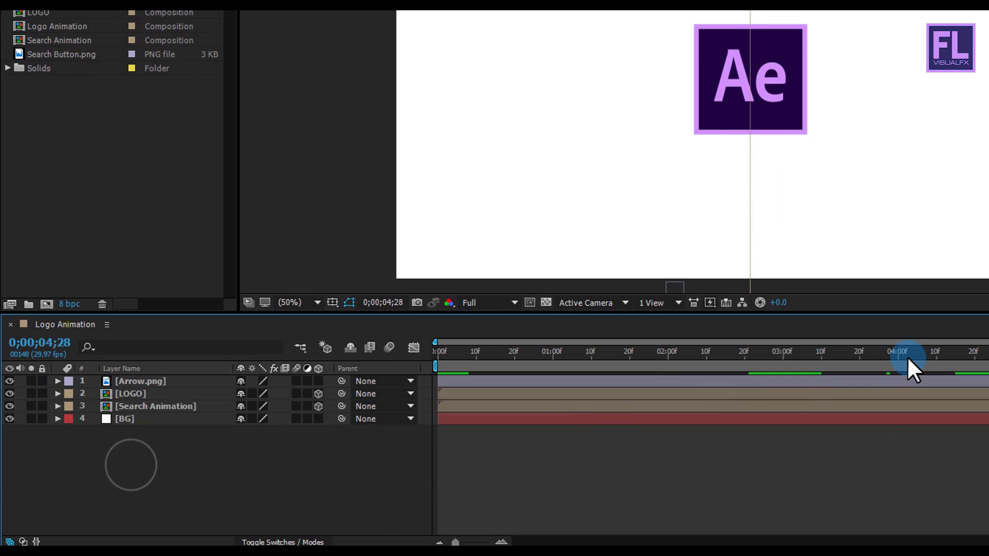
# Preview the eased flip from the Search button click through to the logo reveal
pyautogui.moveTo(909, 360); pyautogui.dragTo(781, 413)
pyautogui.click(753, 460)
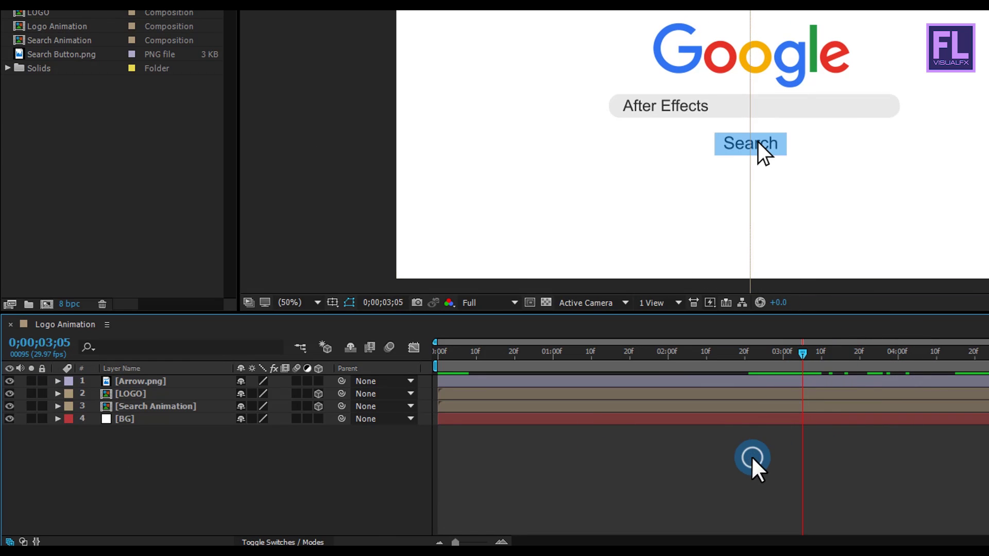
pyautogui.moveTo(794, 354); pyautogui.dragTo(764, 354)
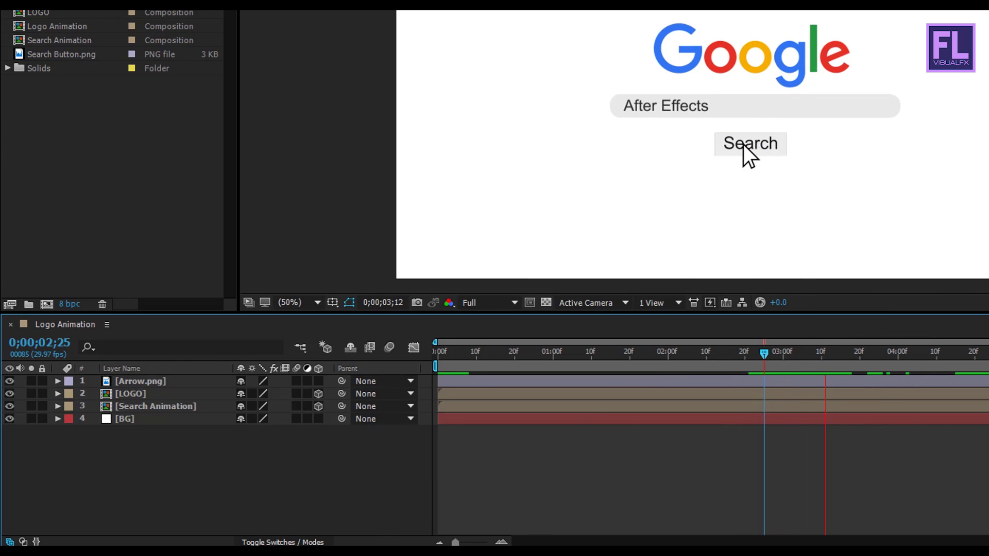
pyautogui.click(957, 431)
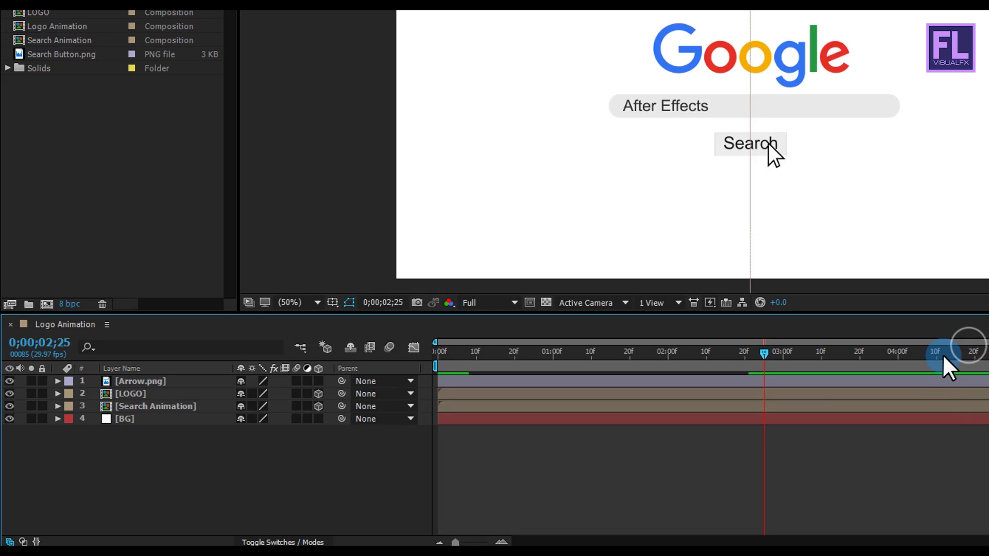
pyautogui.moveTo(848, 350); pyautogui.dragTo(940, 354)
pyautogui.click(748, 417)
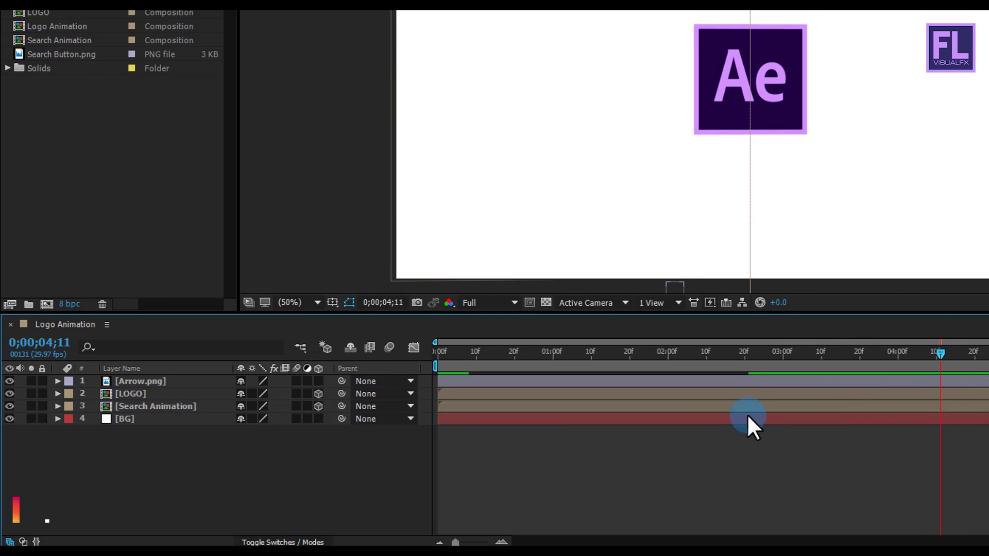
# Turn on motion blur for the LOGO and Search Animation layers and enable it for the composition
pyautogui.click(135, 395)
pyautogui.keyDown('shift'); pyautogui.click(149, 406); pyautogui.keyUp('shift')
pyautogui.click(296, 394)
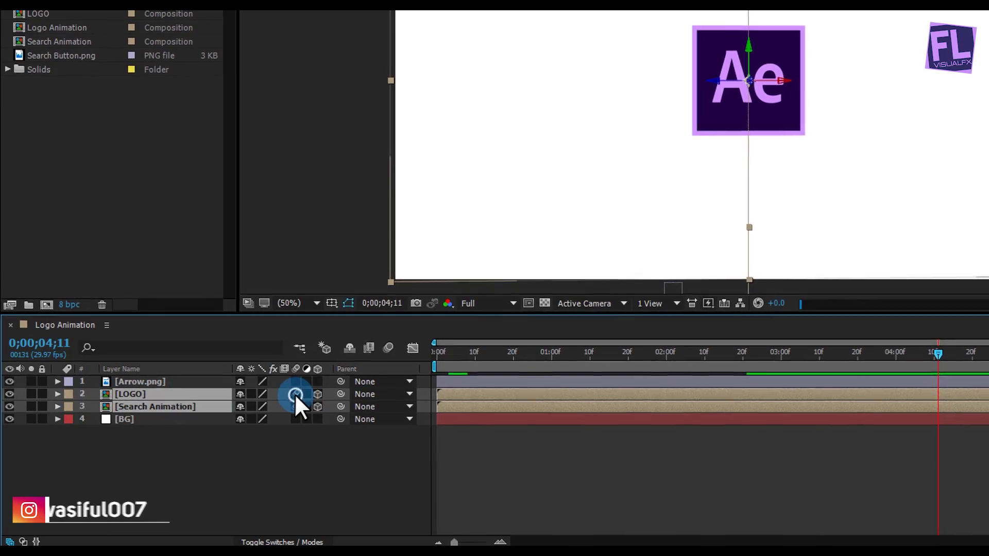
pyautogui.click(383, 350)
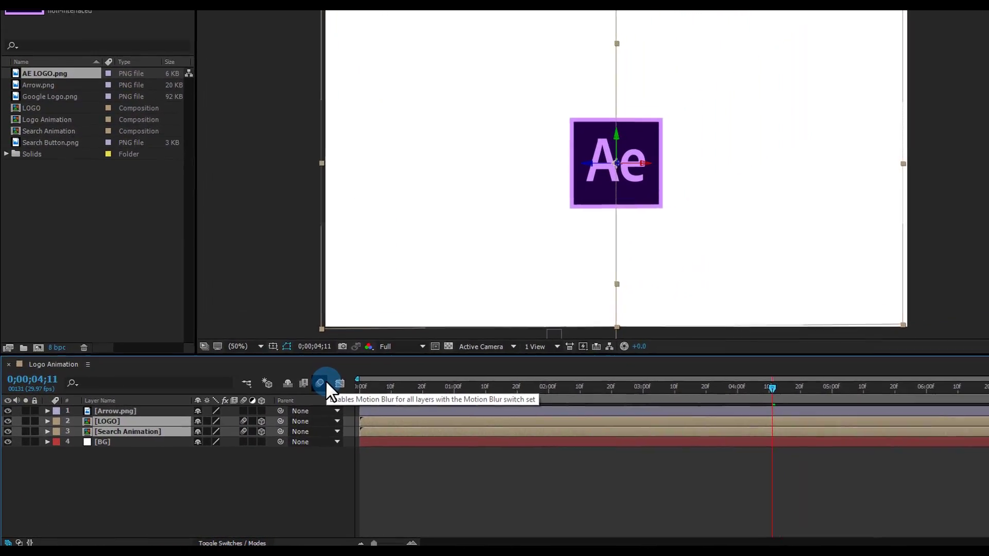
# Play the whole animation from the start and scrub through the flip to check the motion blur
pyautogui.moveTo(772, 392); pyautogui.dragTo(252, 433)
pyautogui.click(184, 458)
pyautogui.press('space')
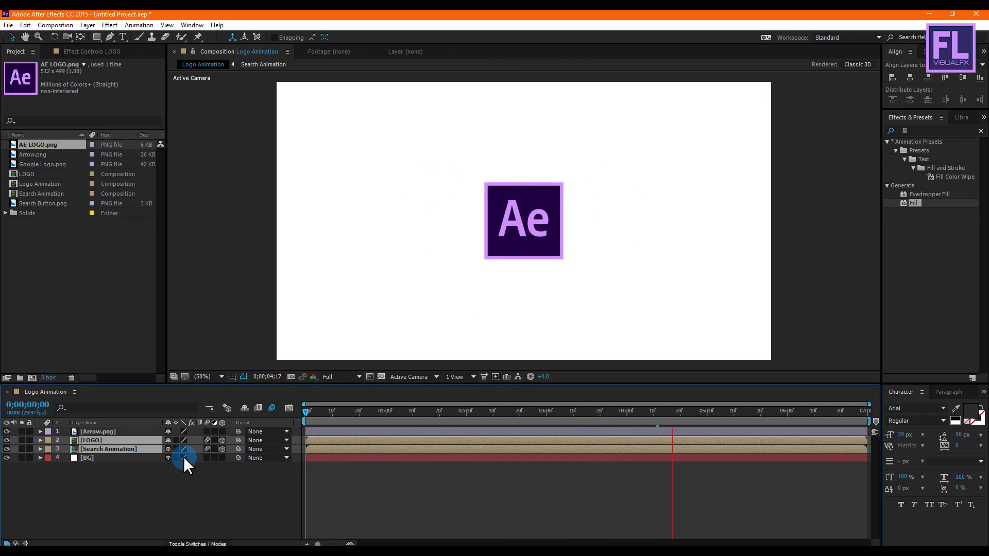
pyautogui.click(684, 462)
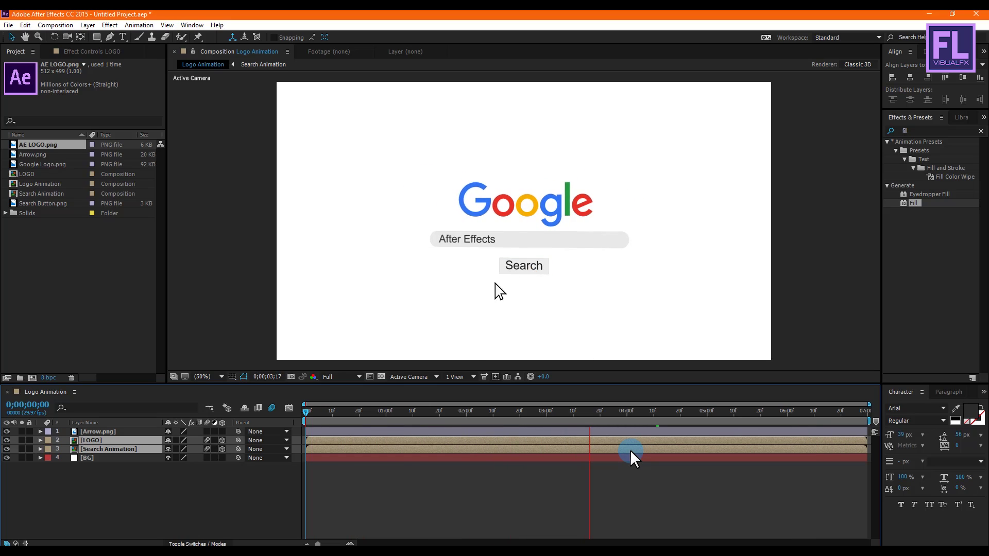
pyautogui.click(517, 411)
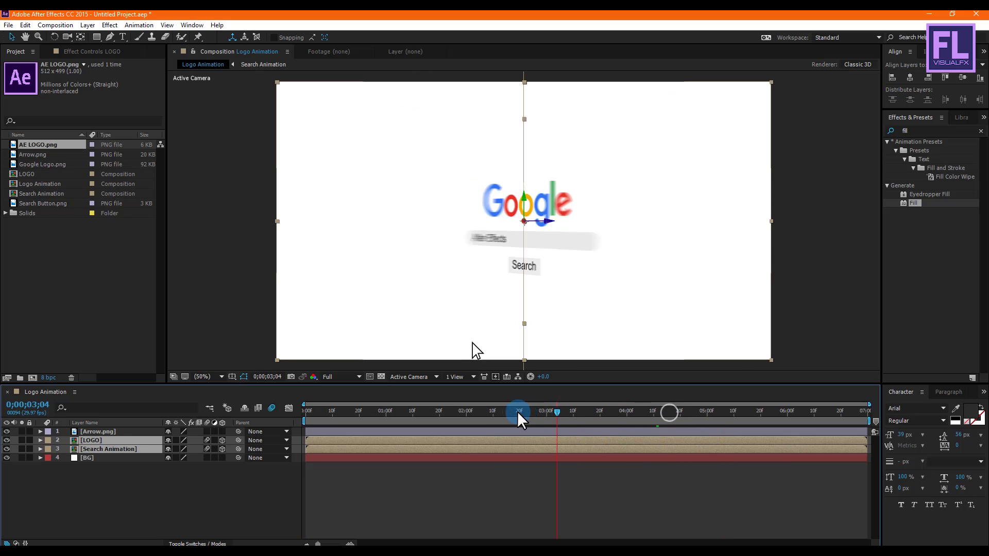
pyautogui.moveTo(570, 414); pyautogui.dragTo(654, 413)
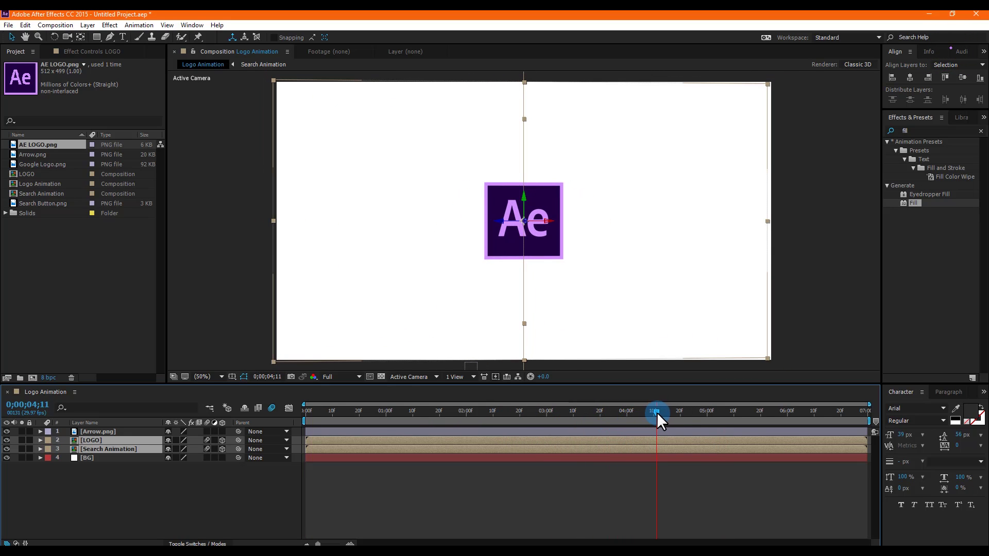
# Find the CC Light Sweep effect by searching for "cc light" and apply it to the LOGO layer
pyautogui.click(981, 130)
pyautogui.write('cc li')
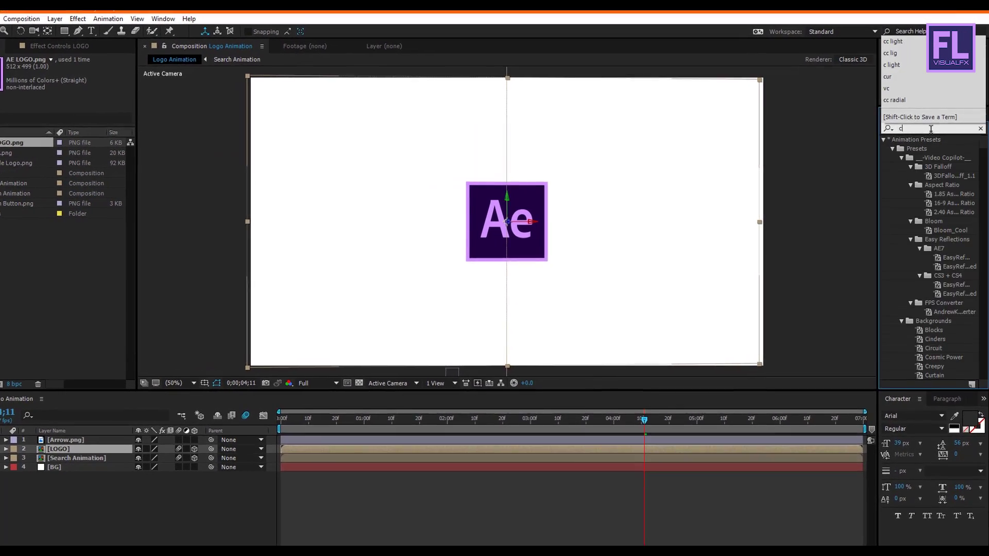
pyautogui.write('ght')
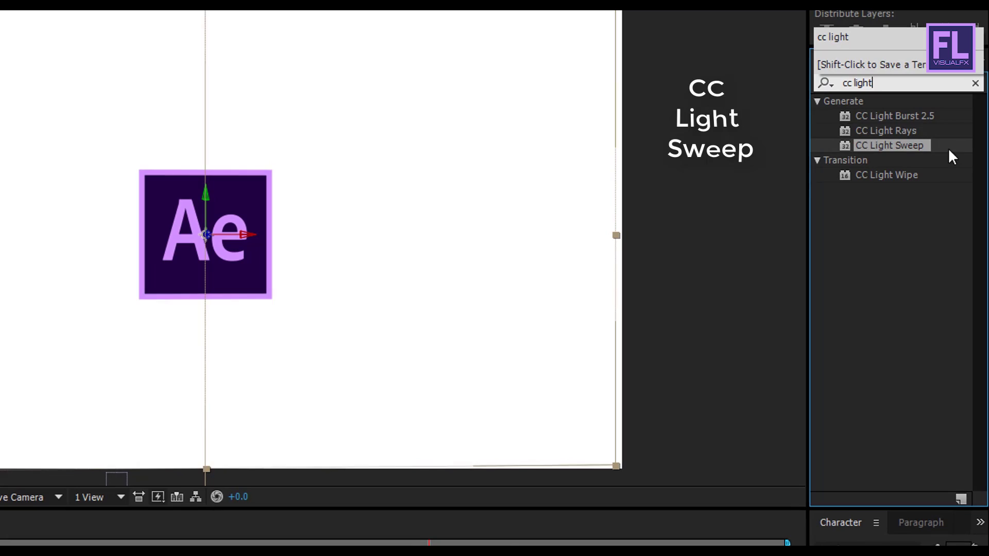
pyautogui.moveTo(906, 145); pyautogui.dragTo(20, 448)
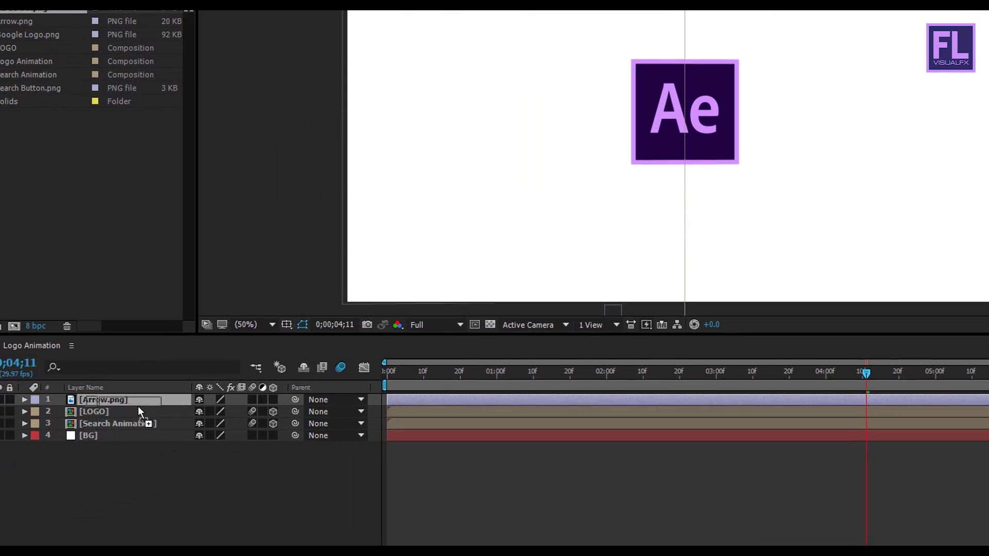
pyautogui.moveTo(162, 402); pyautogui.dragTo(160, 404)
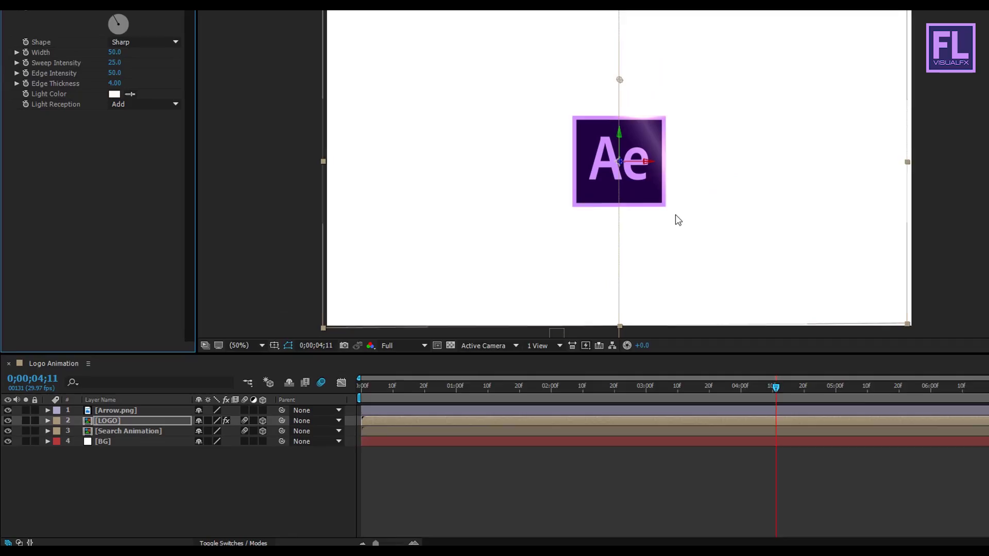
# Keyframe the light sweep's Center at about 617.5, 528.1 at 0;00;04;11 and about 1153.5, 270.1 at 0;00;06;05, then scrub back through it
pyautogui.moveTo(619, 80); pyautogui.dragTo(525, 154)
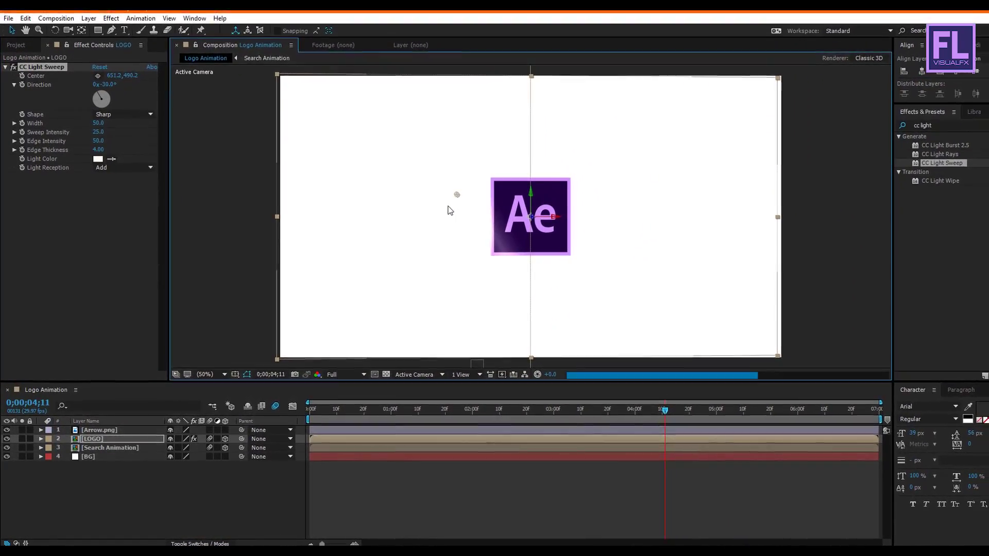
pyautogui.moveTo(450, 211); pyautogui.dragTo(444, 216)
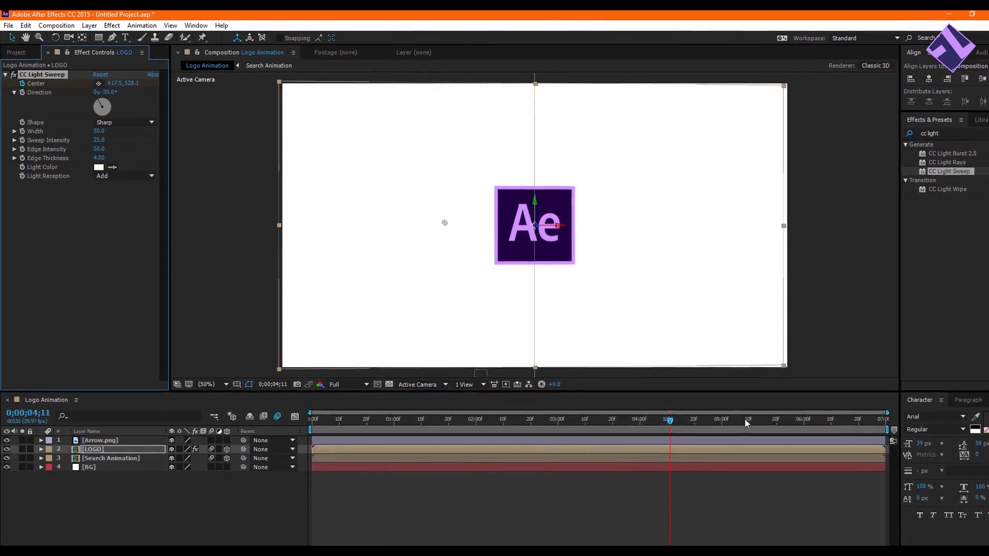
pyautogui.moveTo(672, 421); pyautogui.dragTo(861, 452)
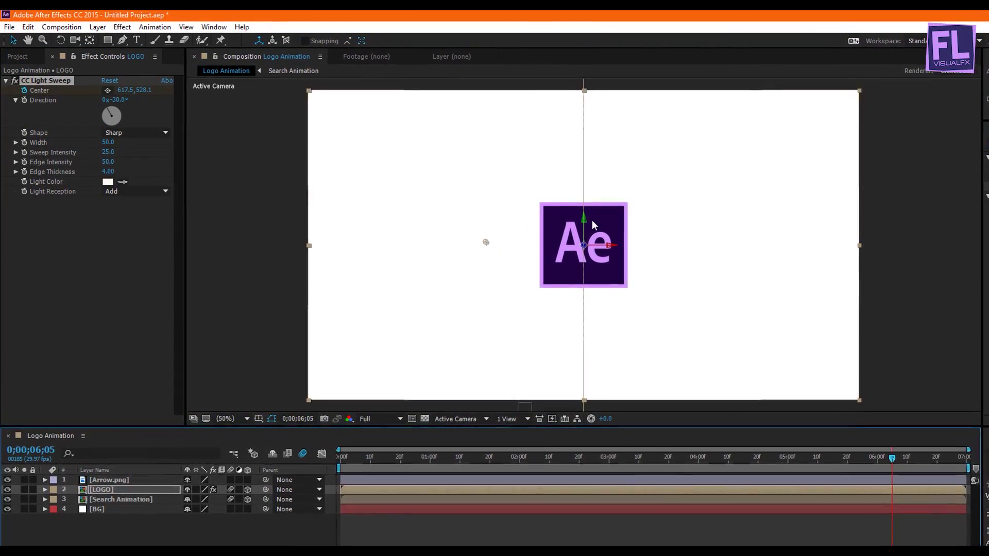
pyautogui.moveTo(486, 242); pyautogui.dragTo(643, 172)
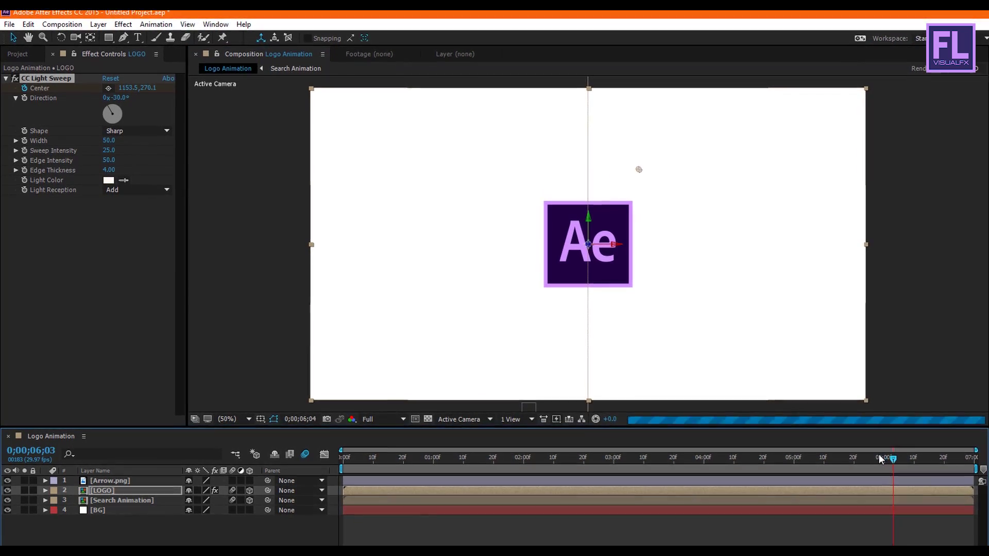
pyautogui.moveTo(875, 464); pyautogui.dragTo(717, 423)
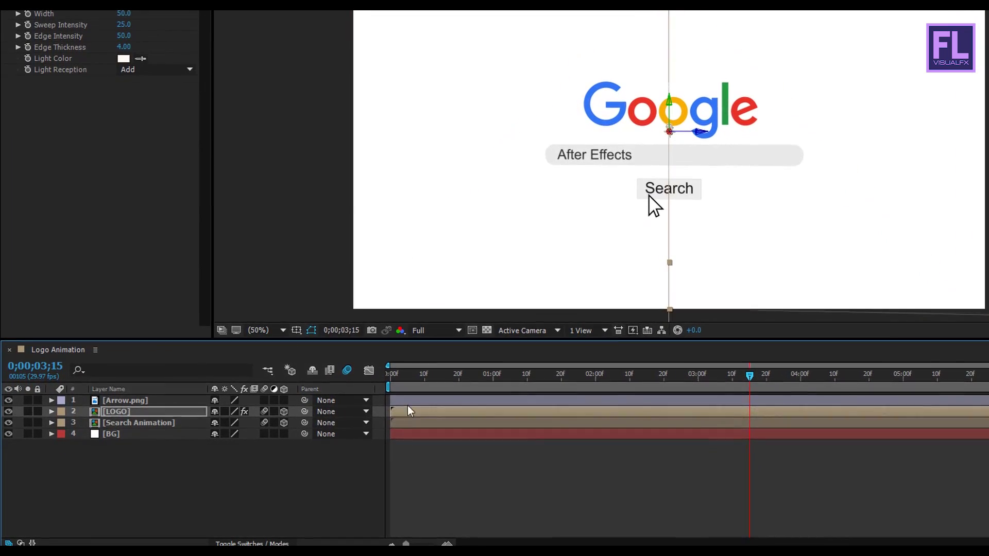
# Add a two-node camera with the 50mm preset to the Logo Animation composition
pyautogui.click(160, 504)
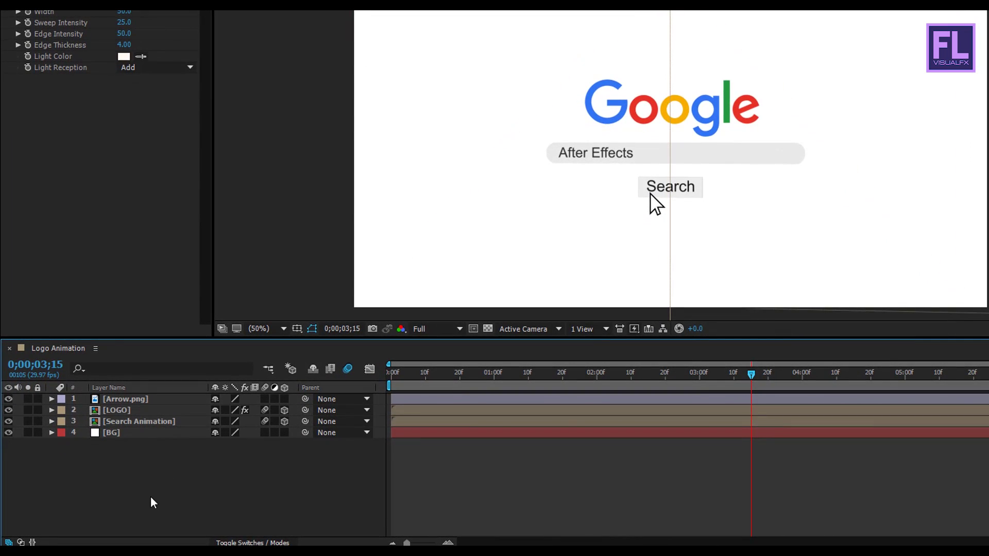
pyautogui.rightClick(123, 483)
pyautogui.moveTo(154, 354)
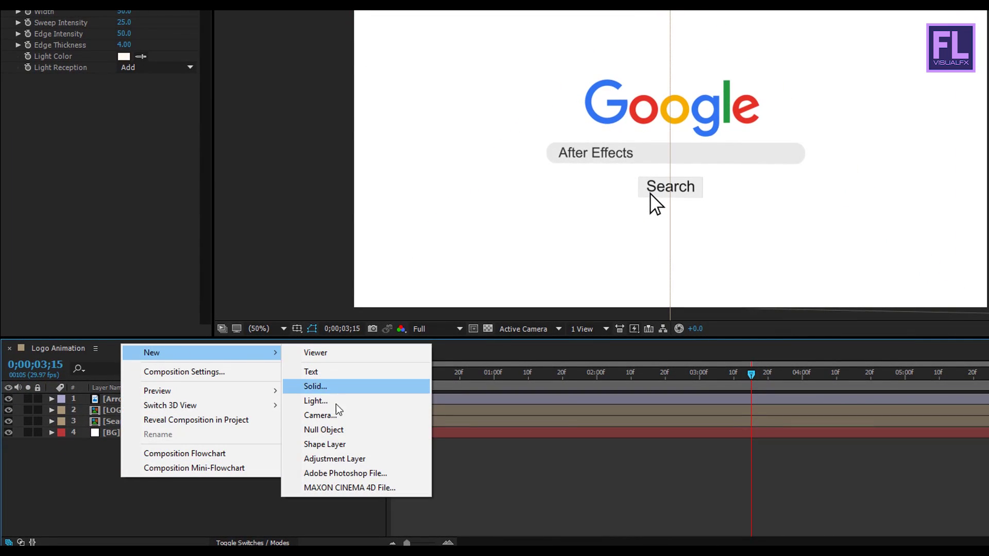
pyautogui.click(332, 417)
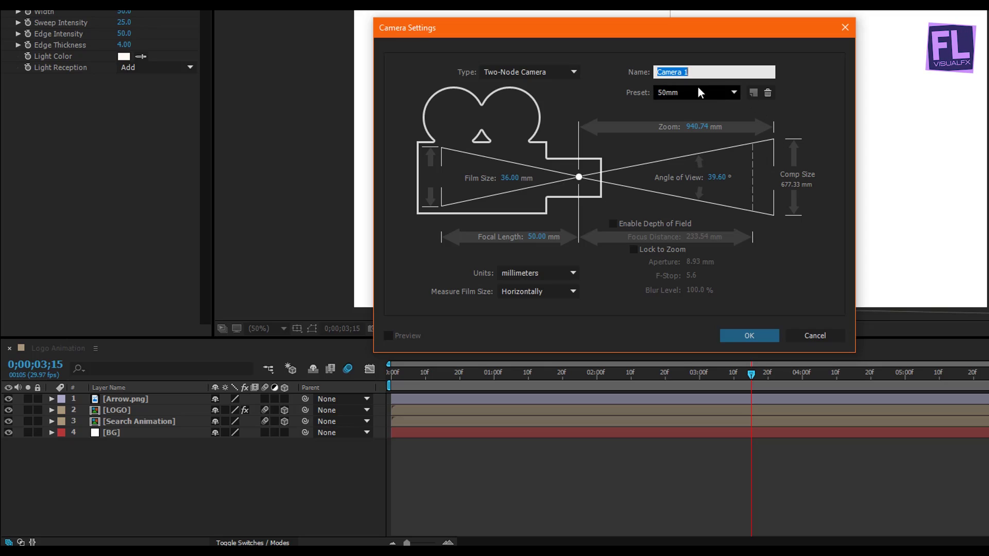
pyautogui.click(736, 333)
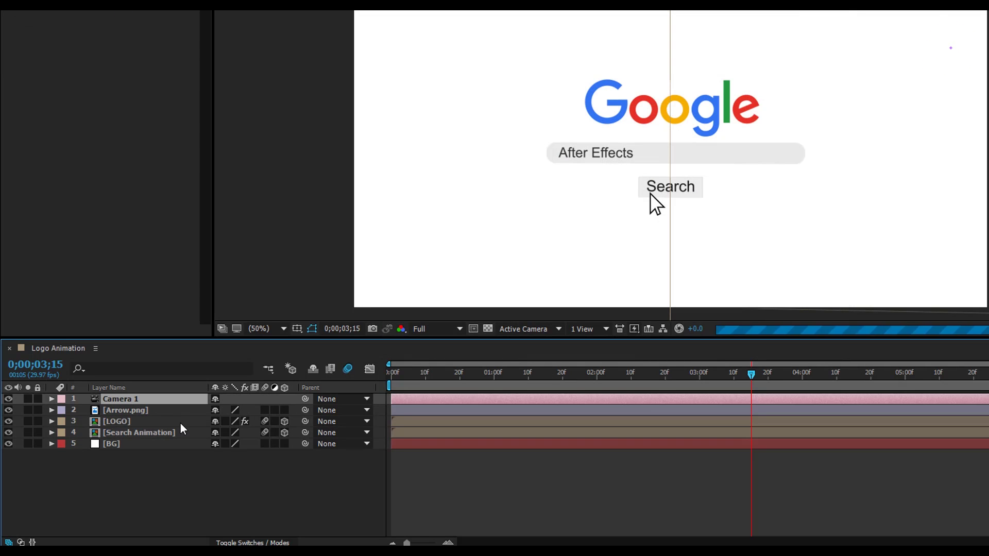
# Keyframe Camera 1's Zoom at 0;00;00;00 and at an increased value at 0;00;06;29, then collapse the camera's properties
pyautogui.moveTo(493, 376); pyautogui.dragTo(354, 378)
pyautogui.click(51, 399)
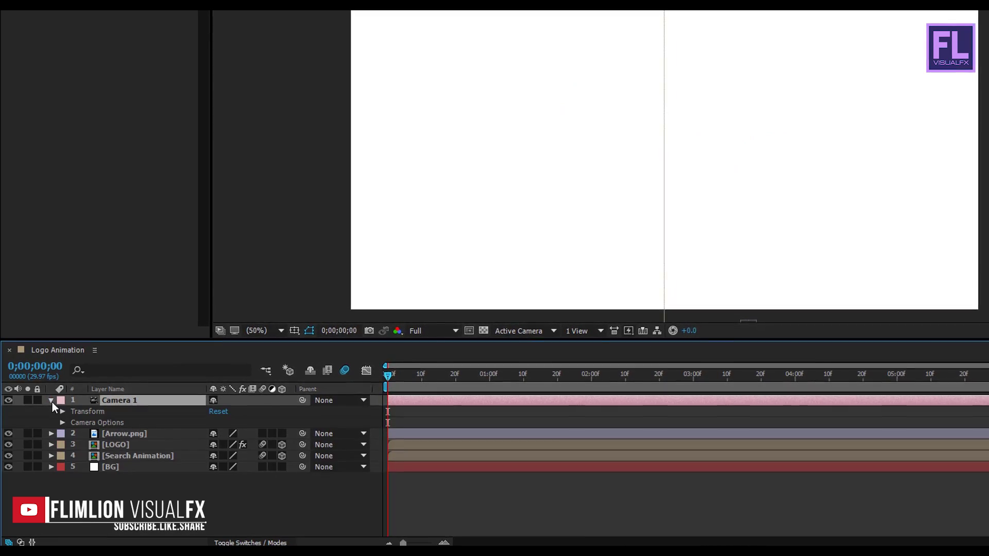
pyautogui.click(61, 422)
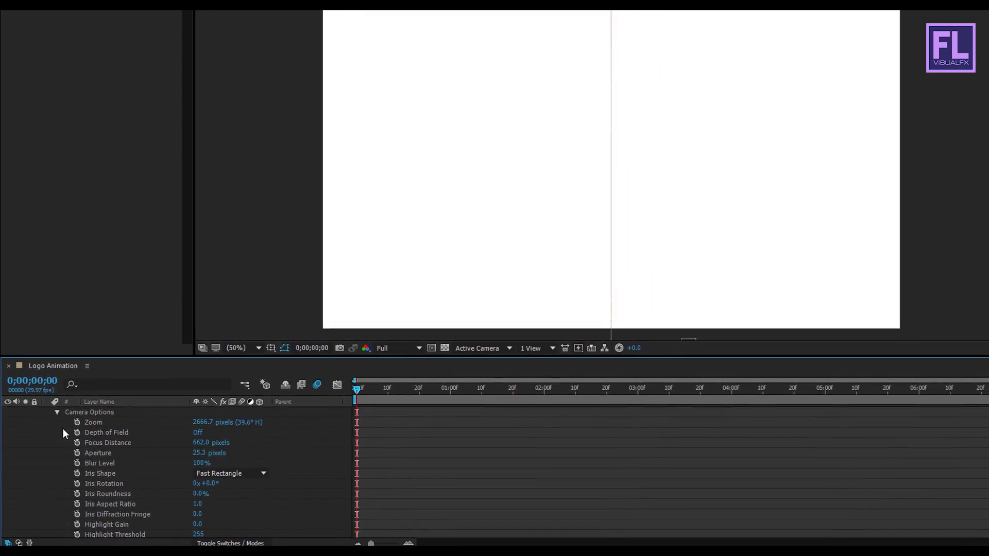
pyautogui.click(76, 423)
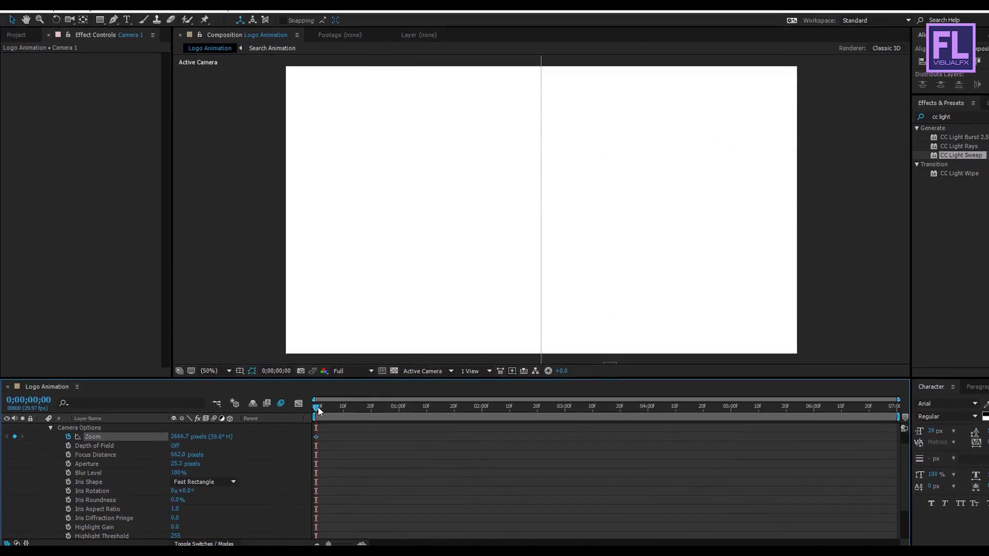
pyautogui.moveTo(317, 407); pyautogui.dragTo(901, 394)
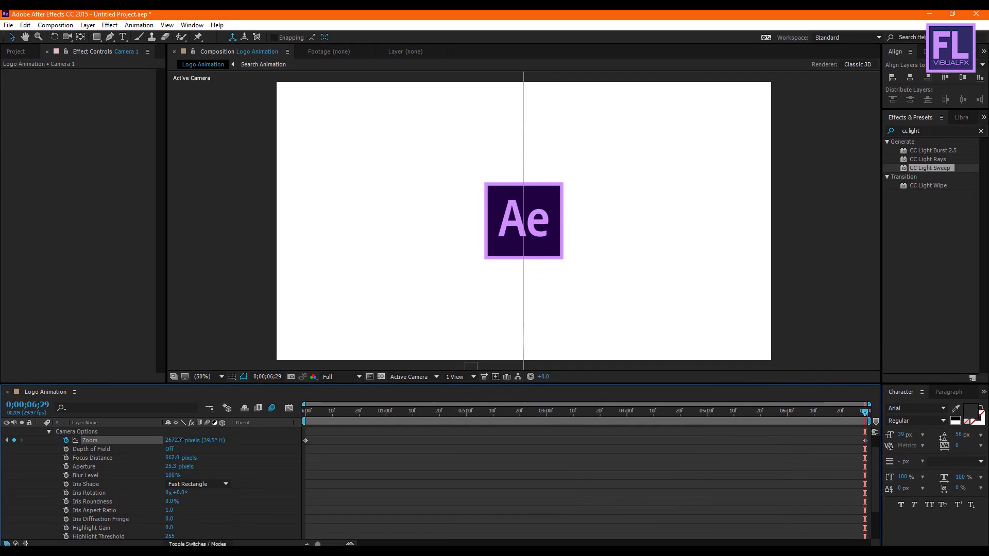
pyautogui.moveTo(181, 441); pyautogui.dragTo(330, 435)
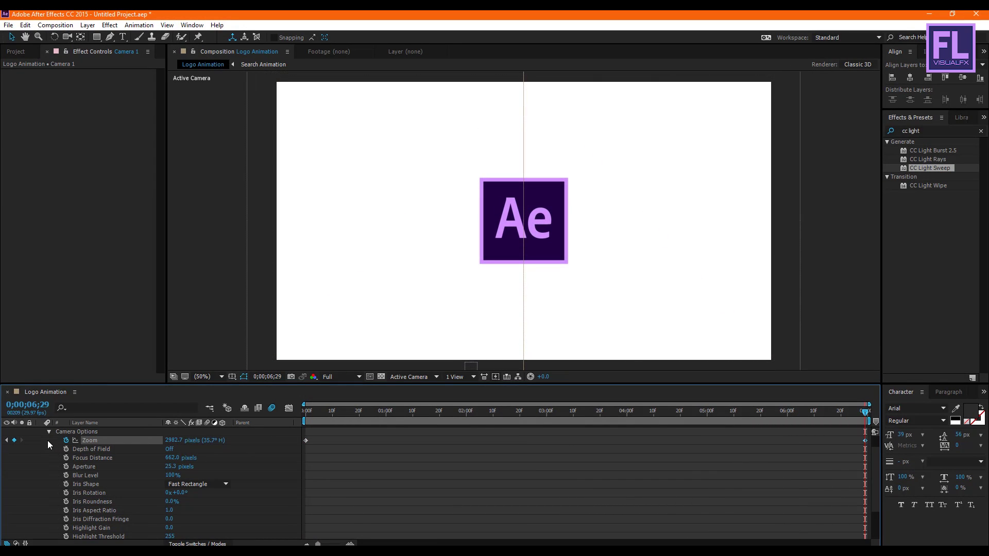
pyautogui.click(48, 433)
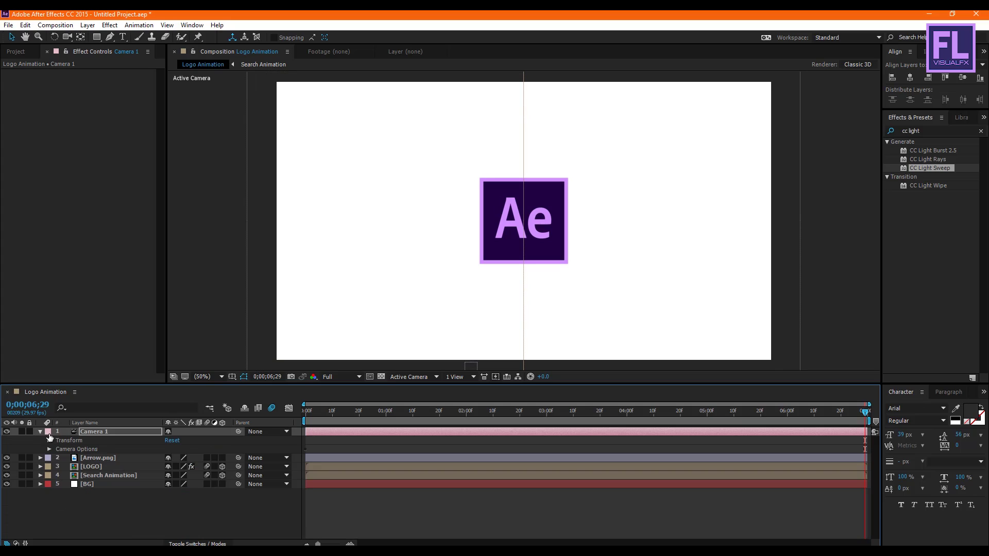
pyautogui.click(42, 433)
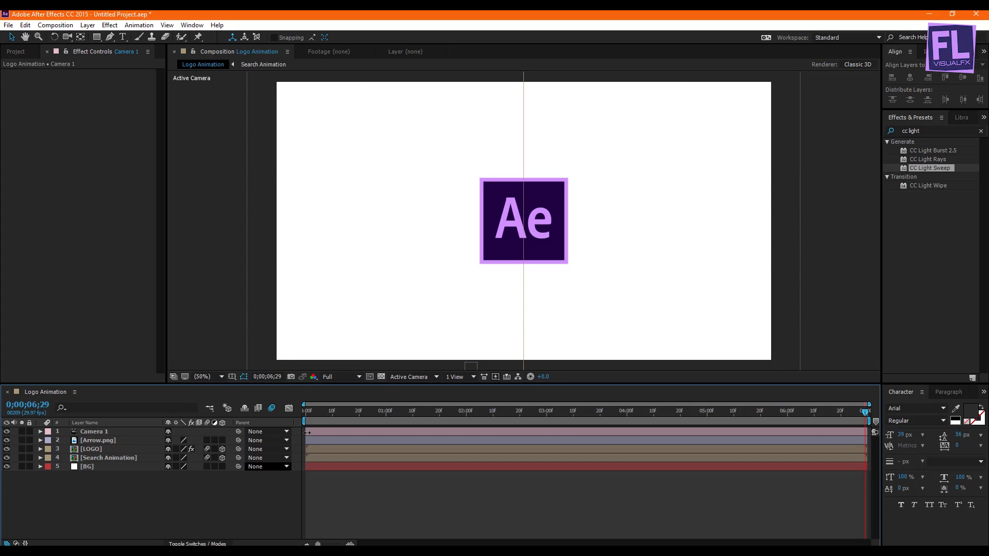
# Play the animation from the first frame to check the slow camera zoom
pyautogui.click(335, 417)
pyautogui.moveTo(333, 416); pyautogui.dragTo(210, 415)
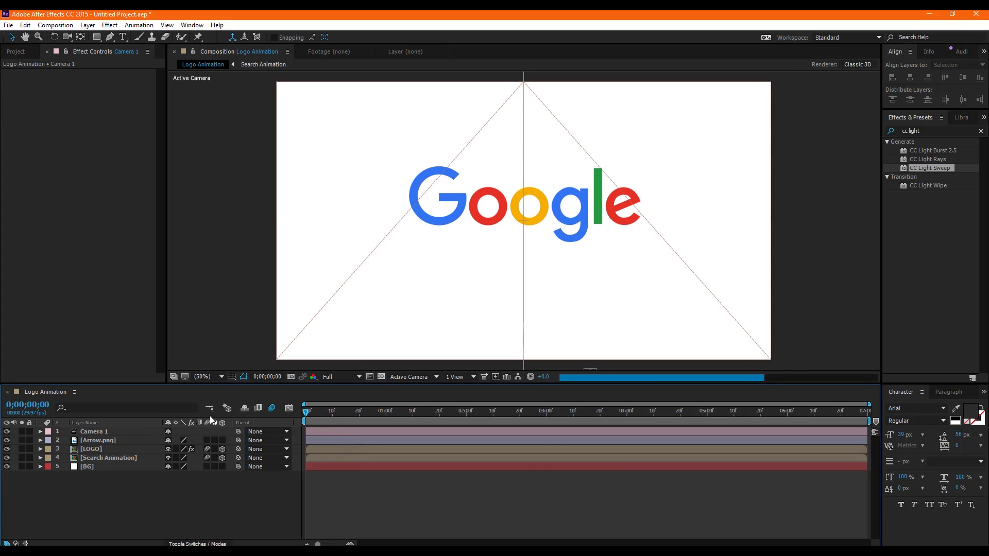
pyautogui.press('space')
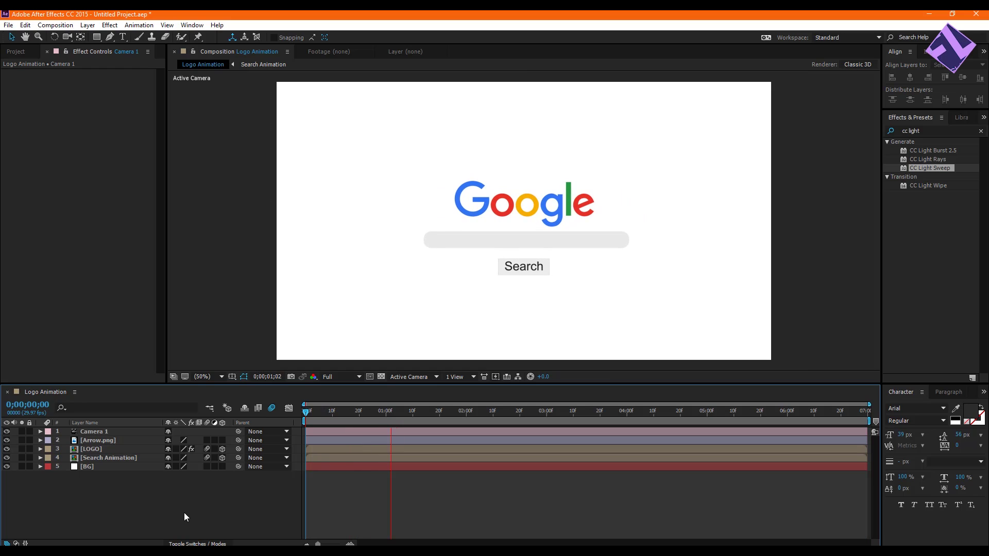